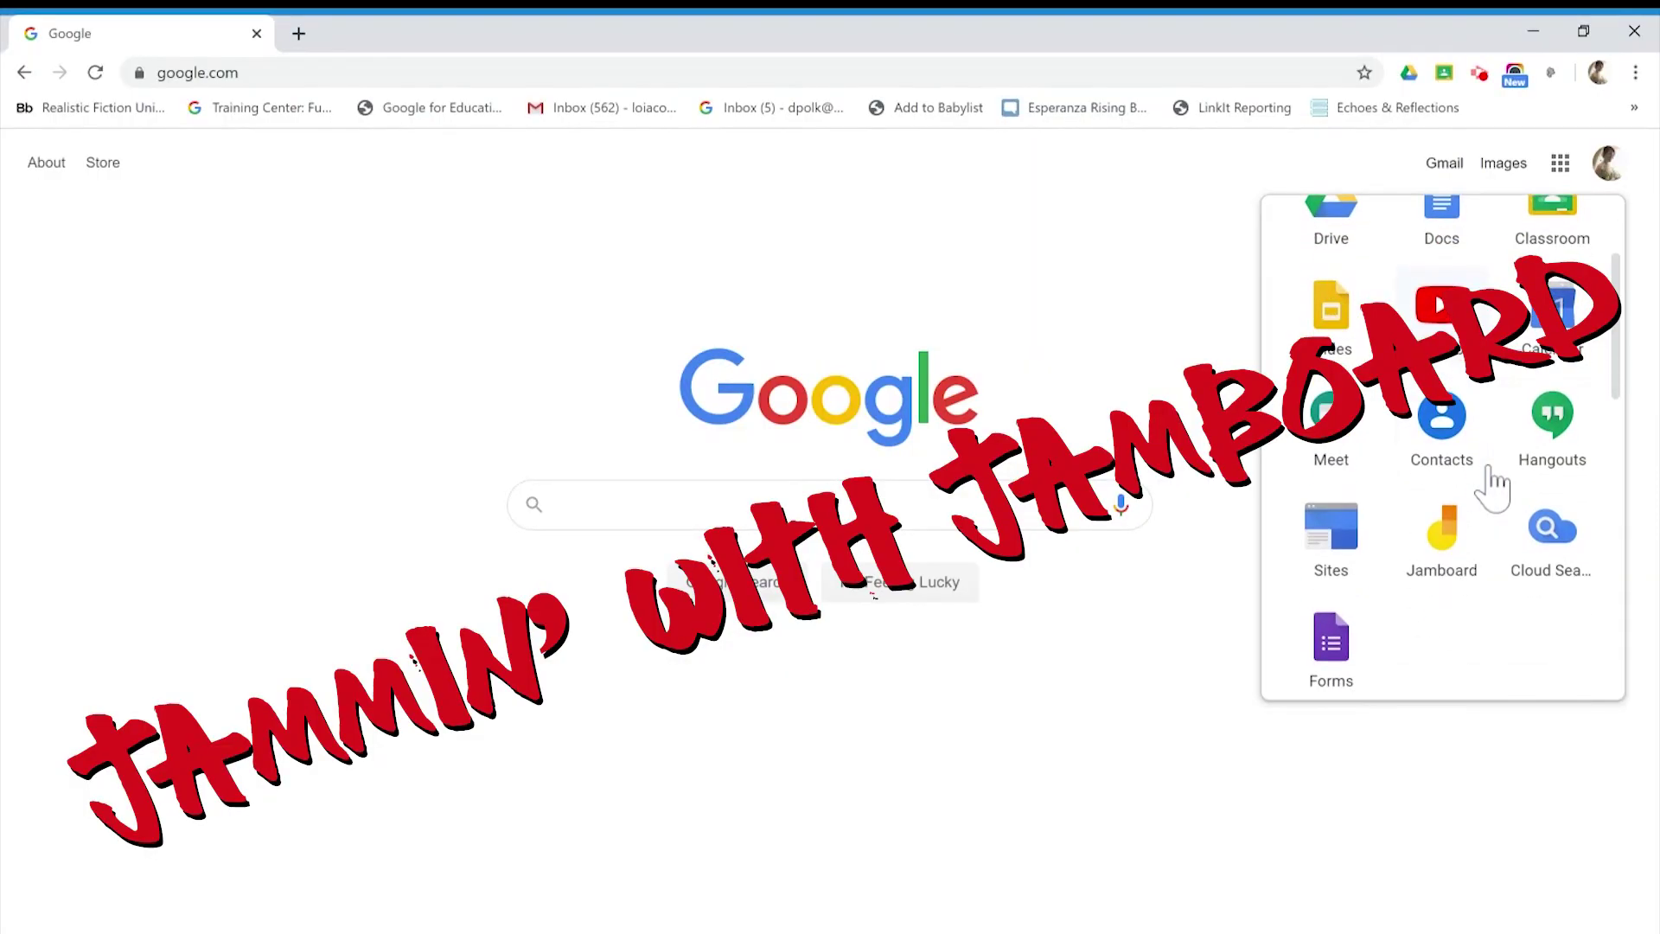
- Open Jamboard from Google Search's apps grid to reach the Recent Jams list
scroll(1488, 472, down, 2)
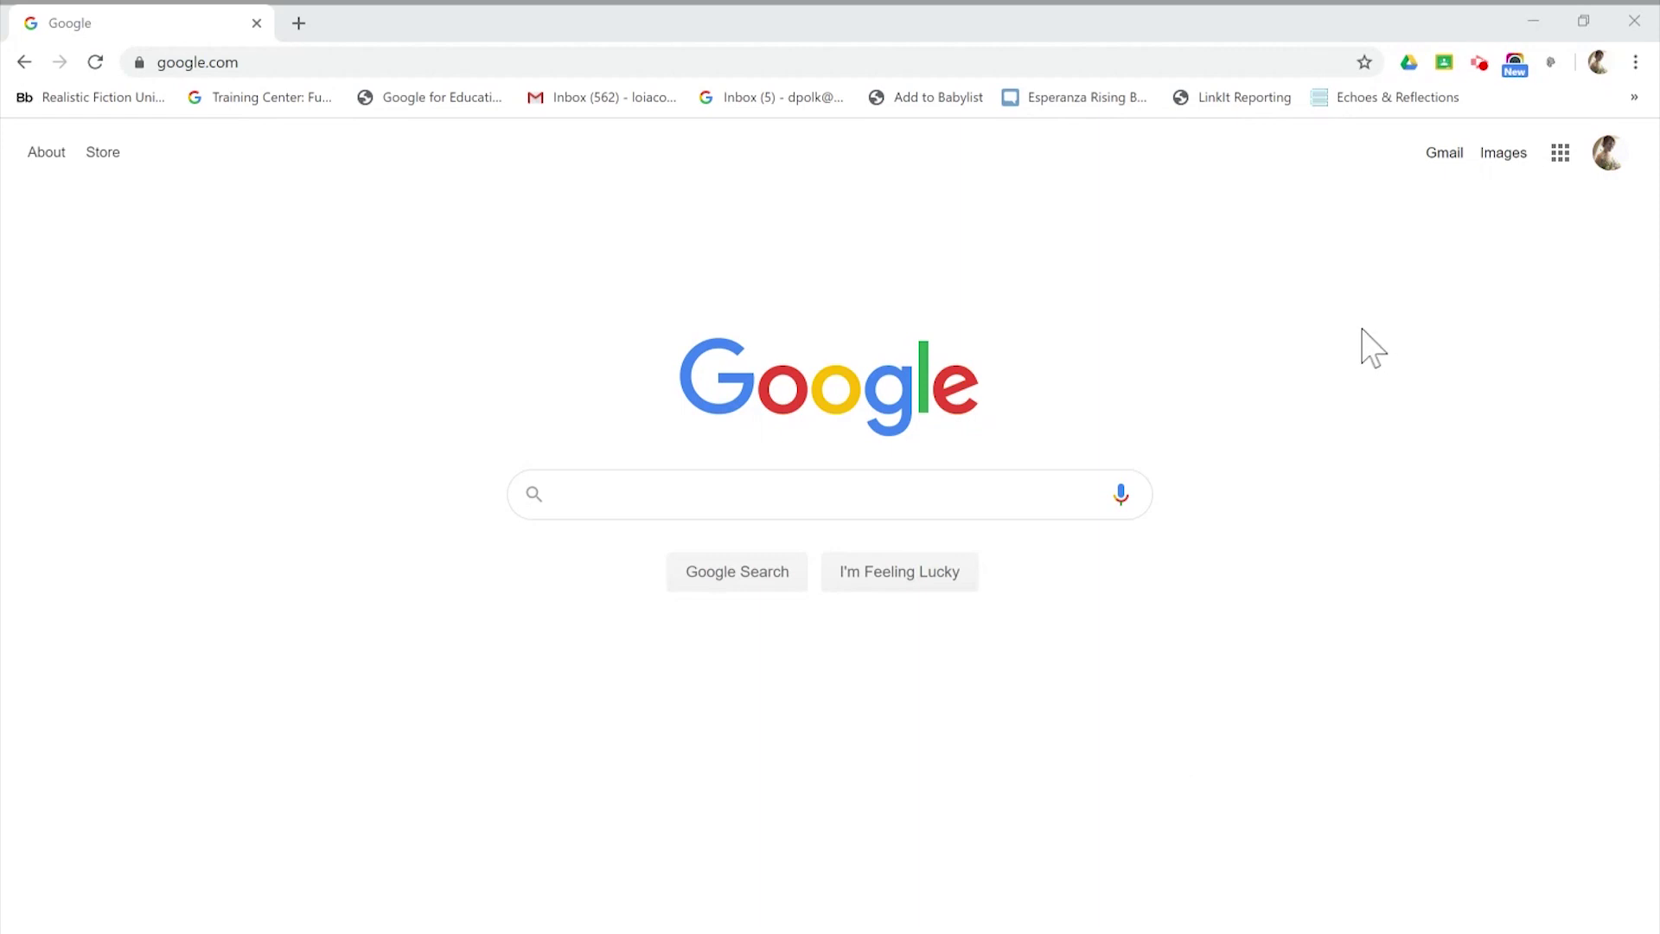
click(1560, 153)
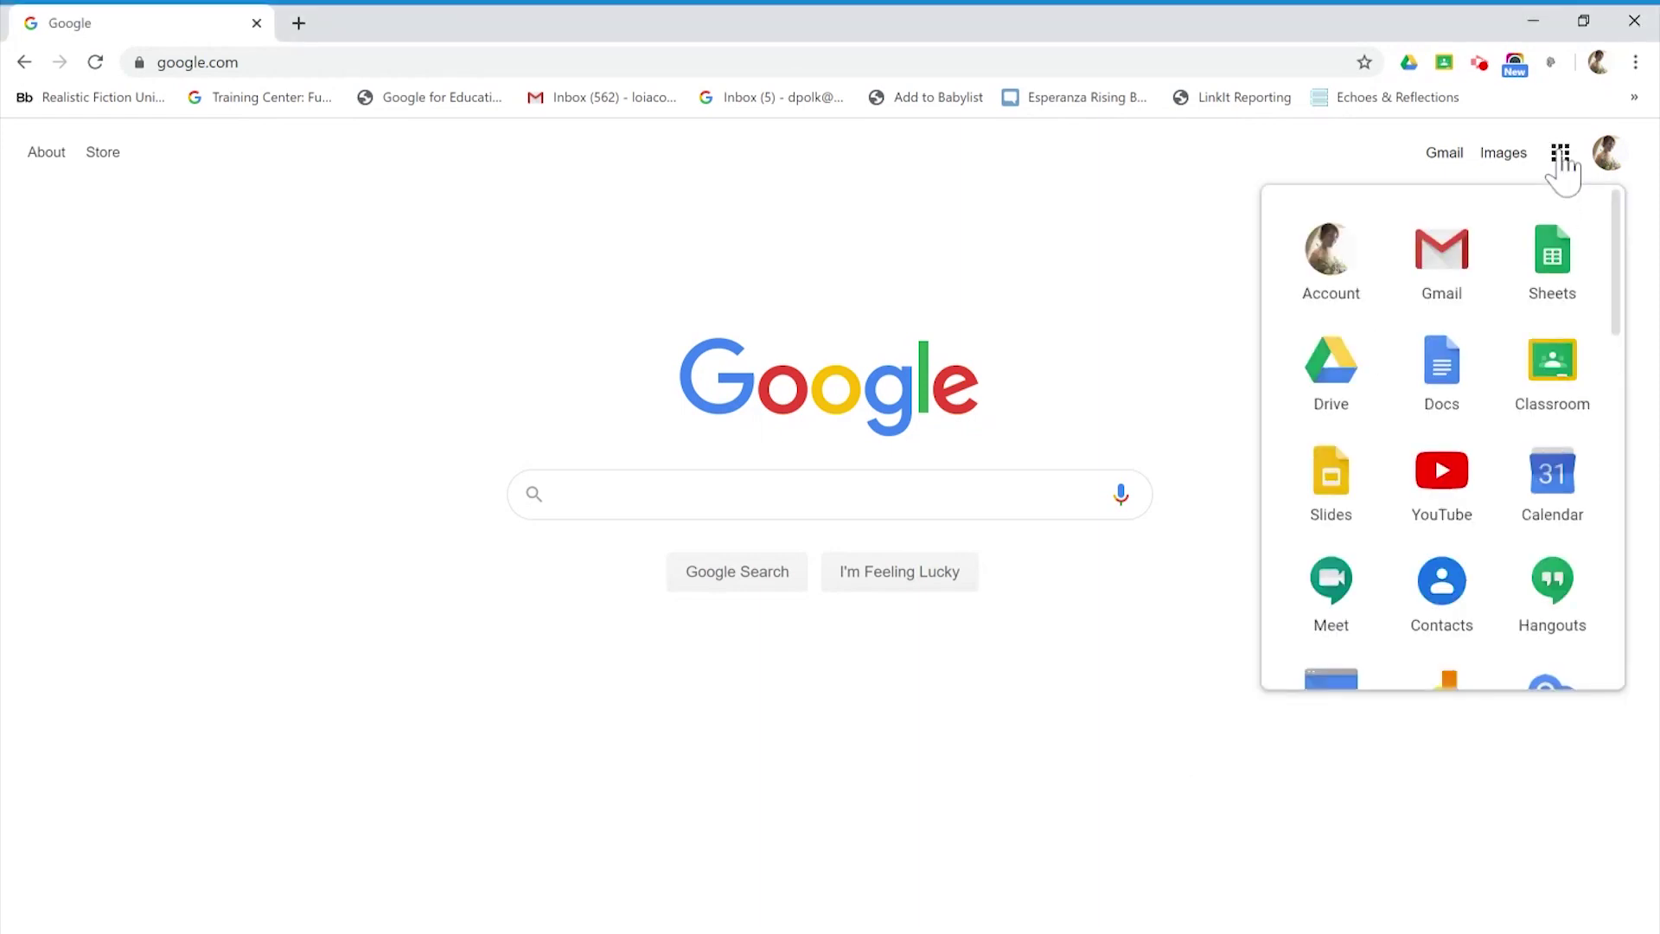
scroll(1493, 476, down, 3)
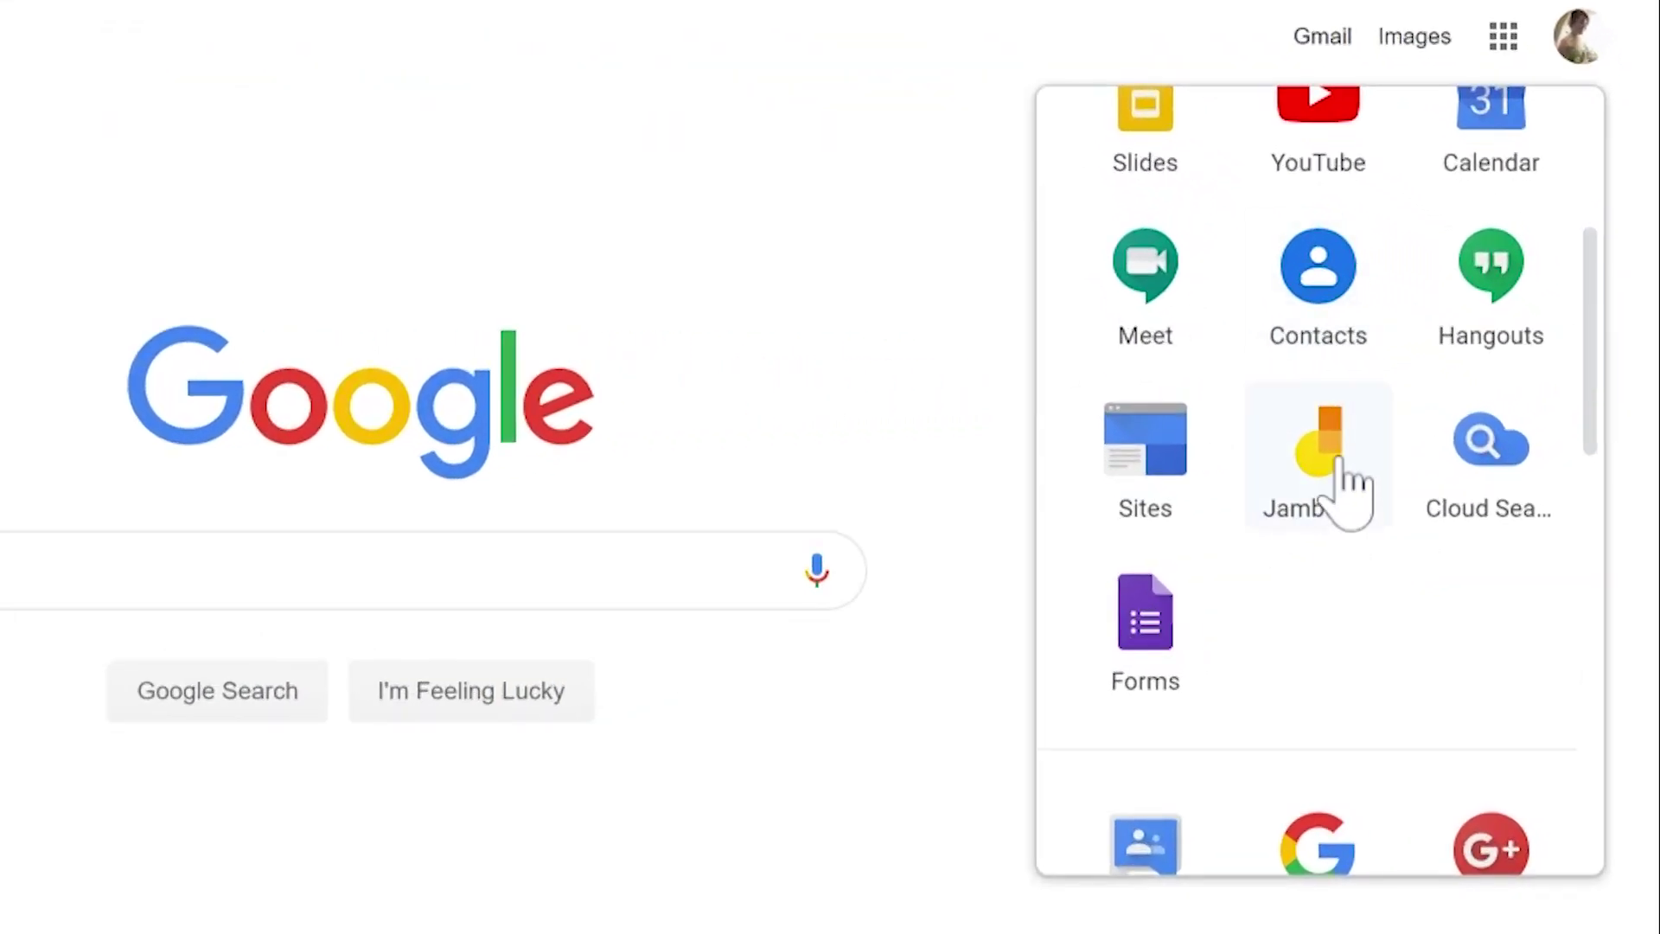
click(1350, 489)
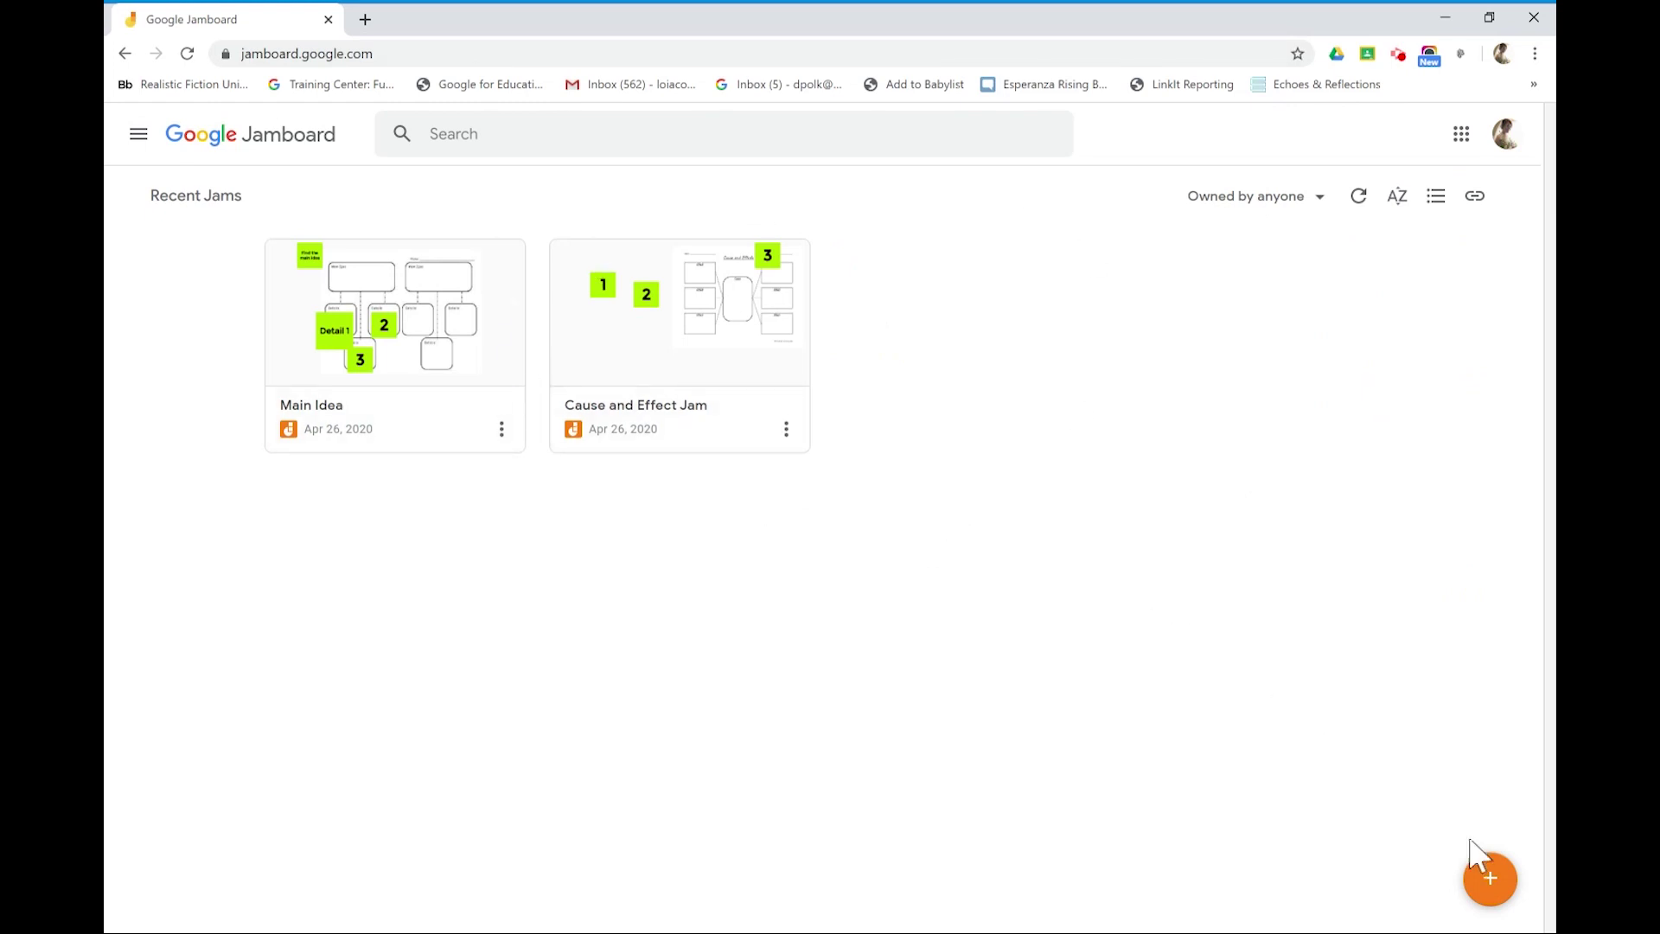
- Create a new Untitled Jam and add frames until it holds five
click(1491, 884)
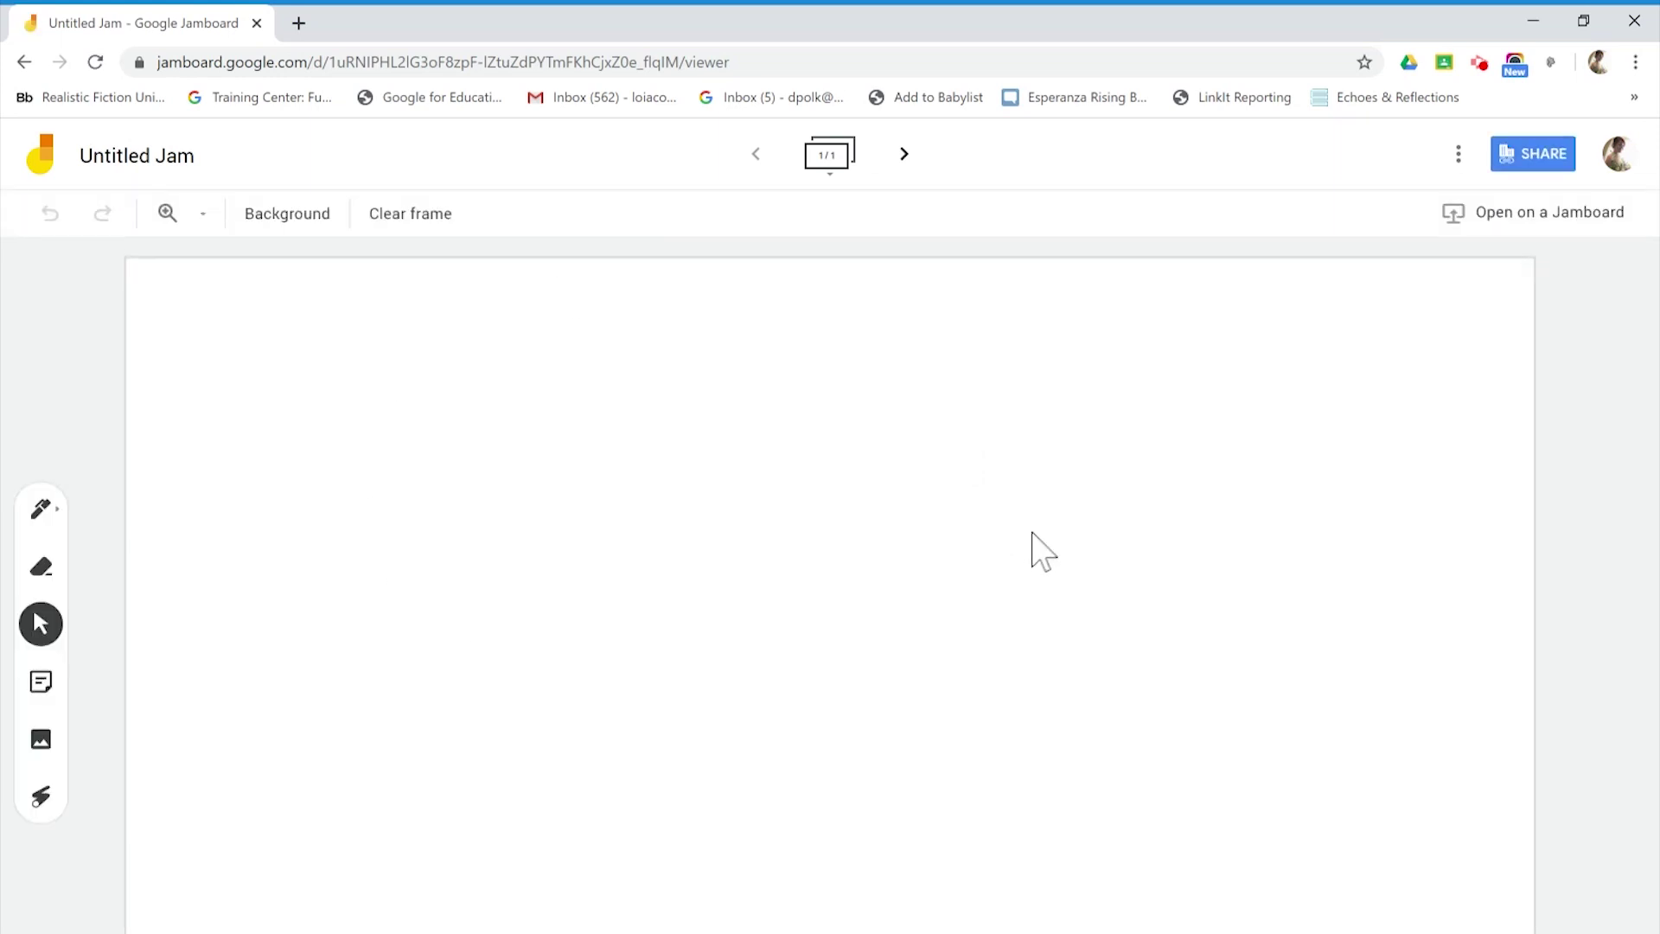
click(903, 170)
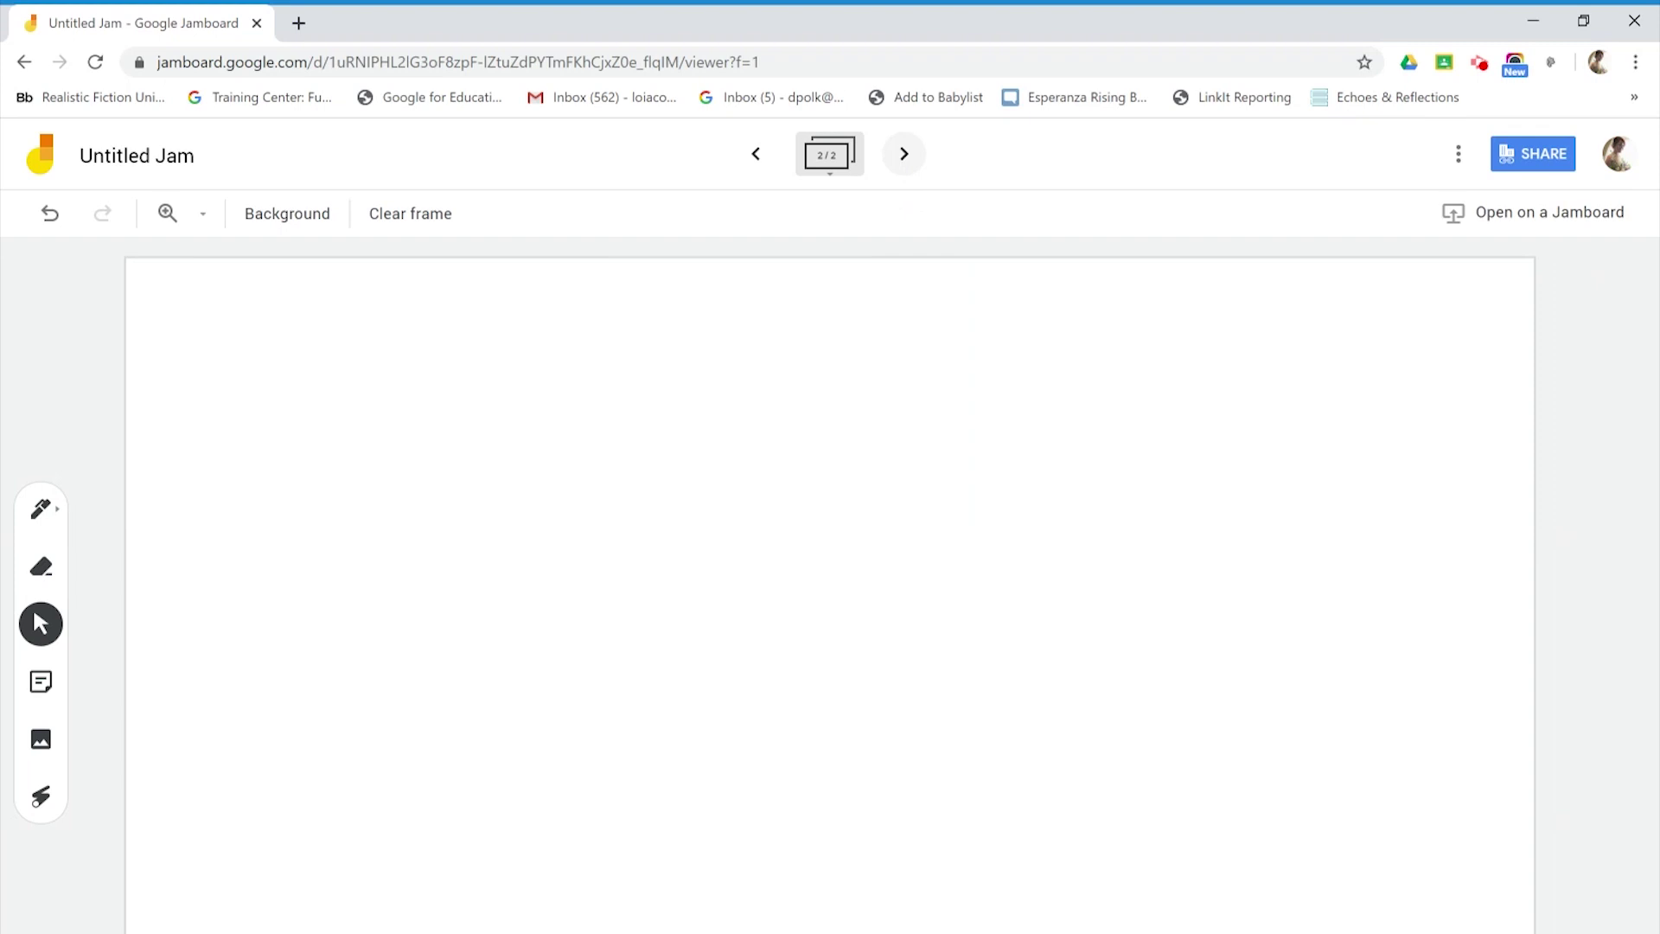
click(904, 171)
click(904, 171)
click(903, 170)
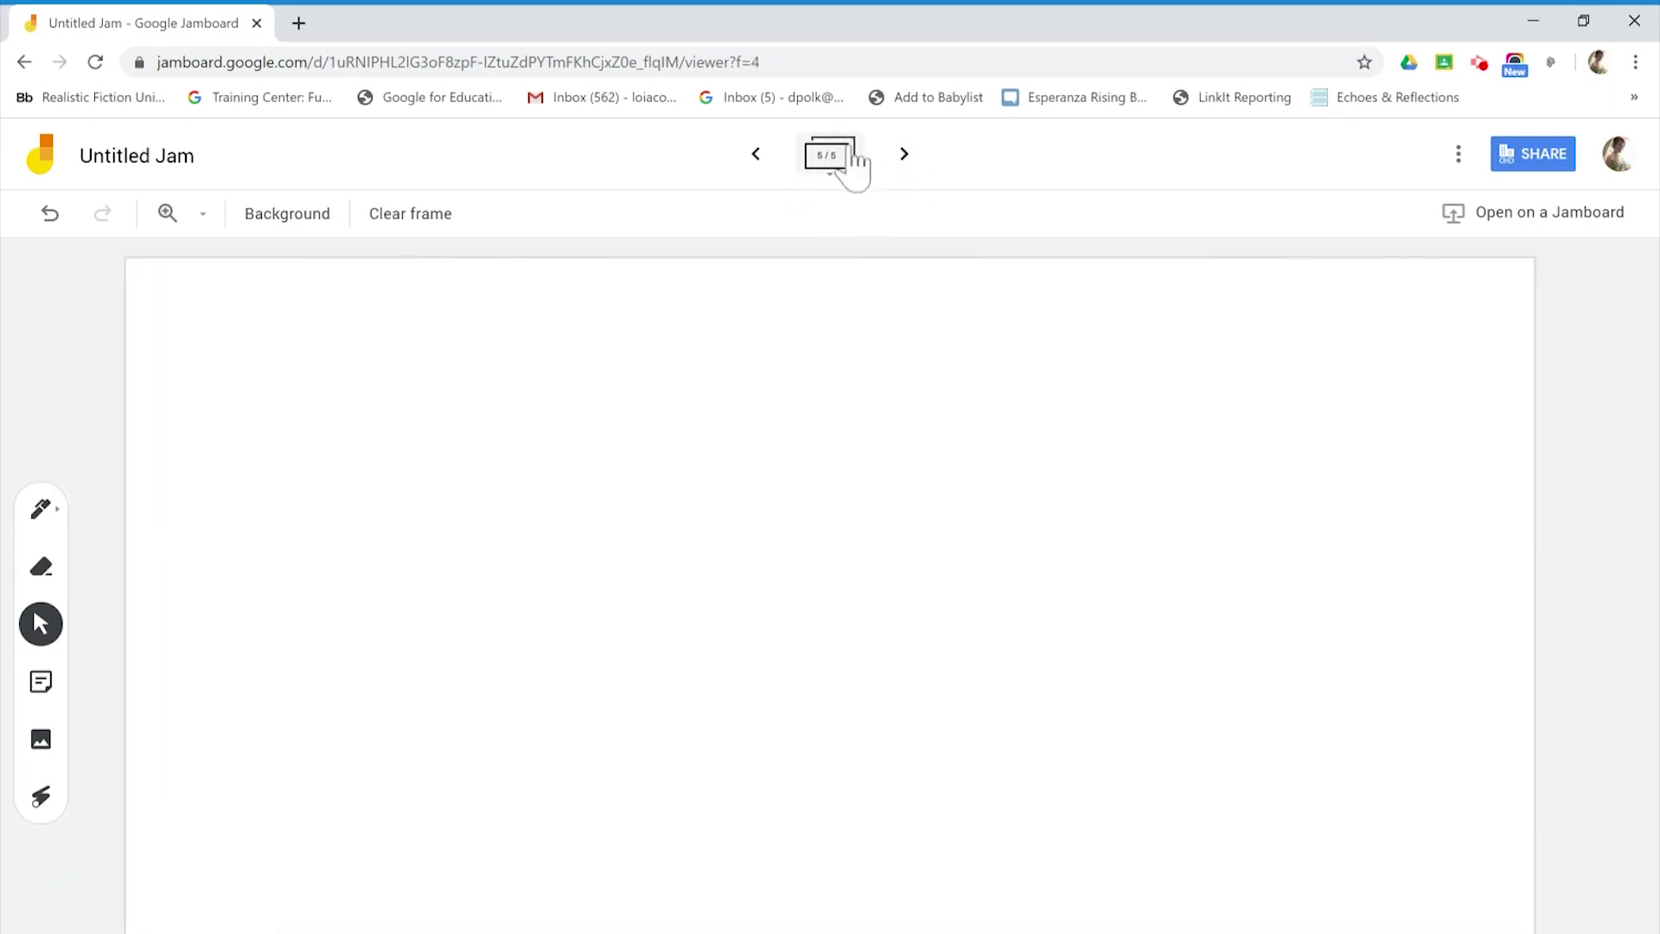
- Return to frame 1 of 5 using the frame bar
click(826, 171)
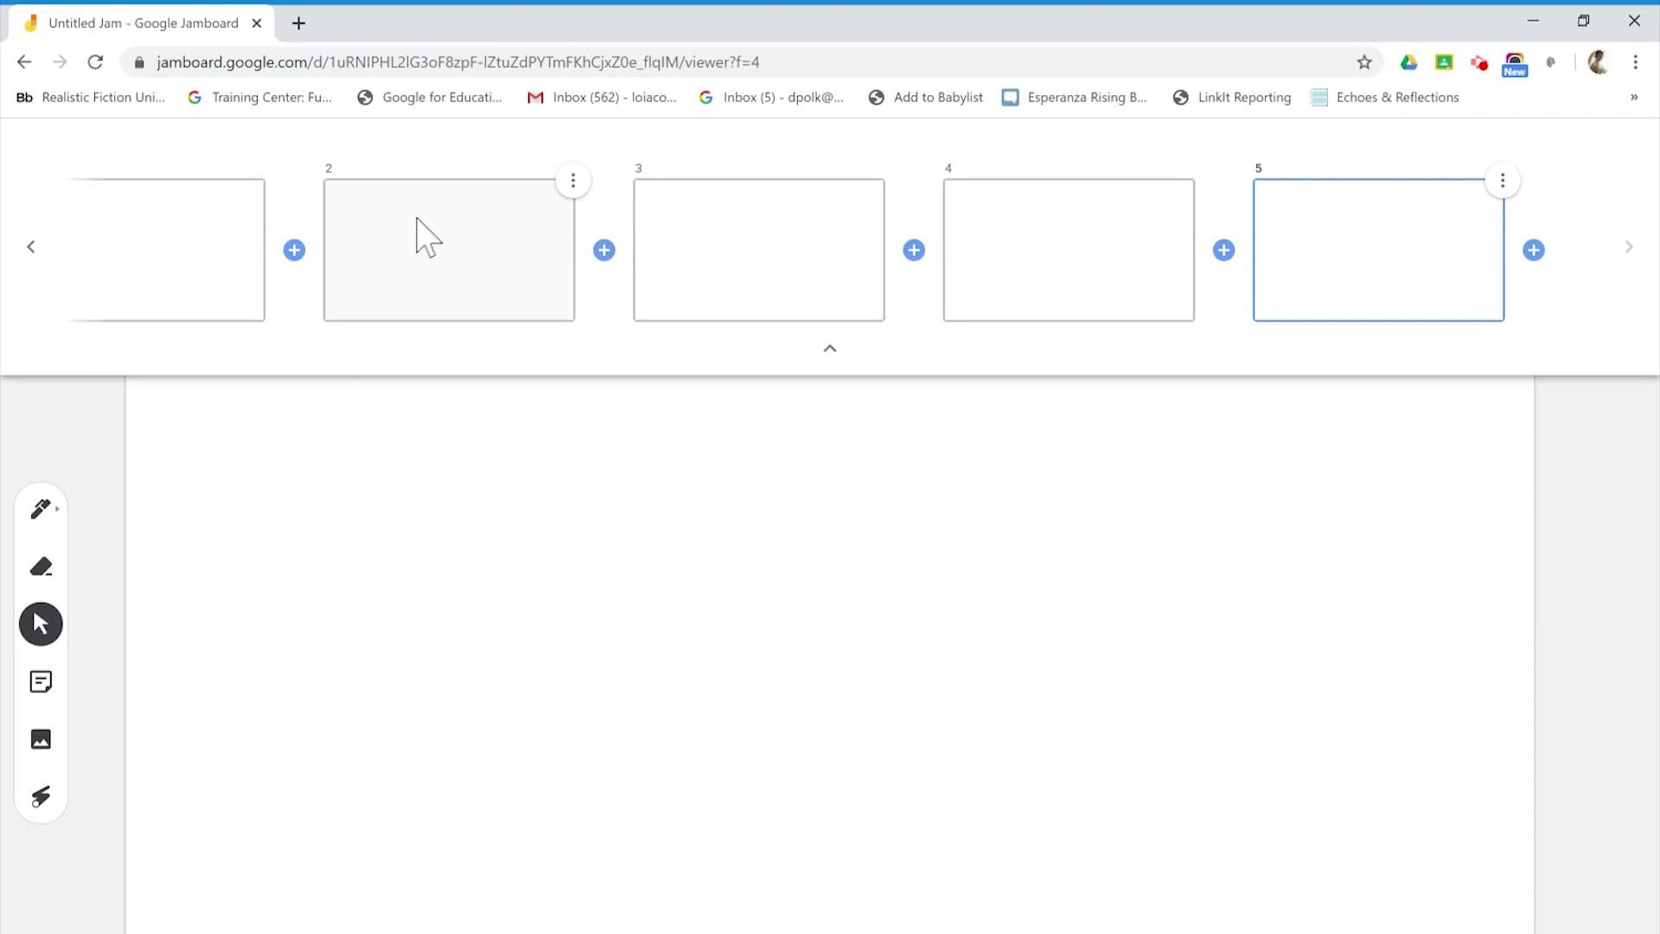
double_click(28, 251)
click(210, 255)
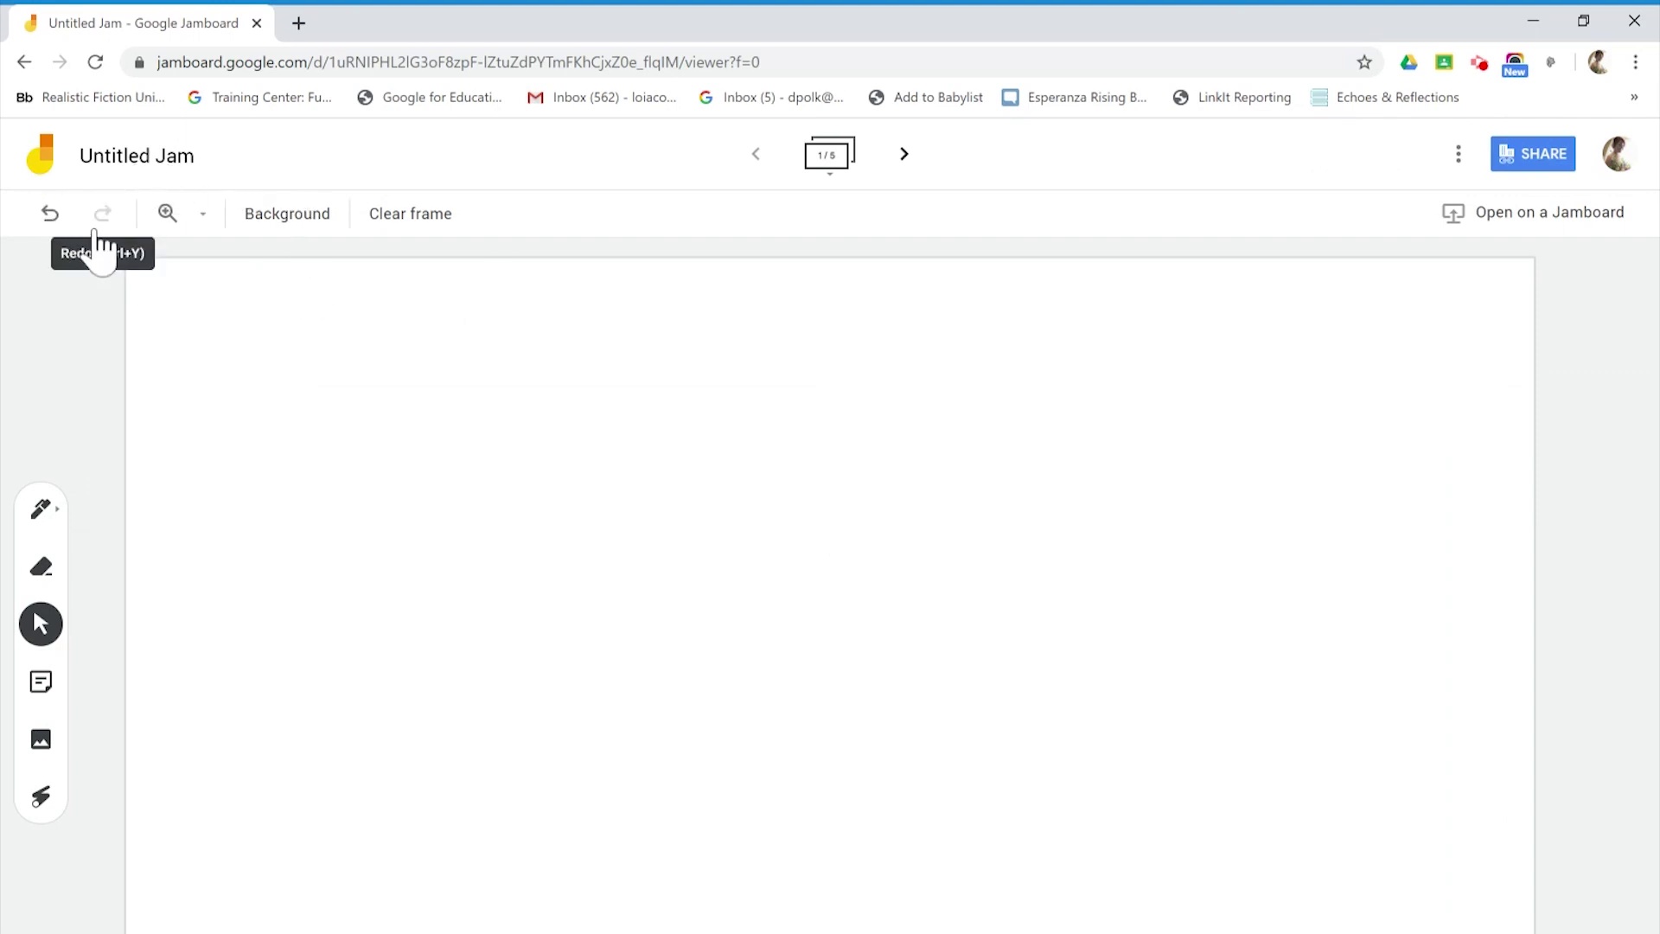
click(204, 216)
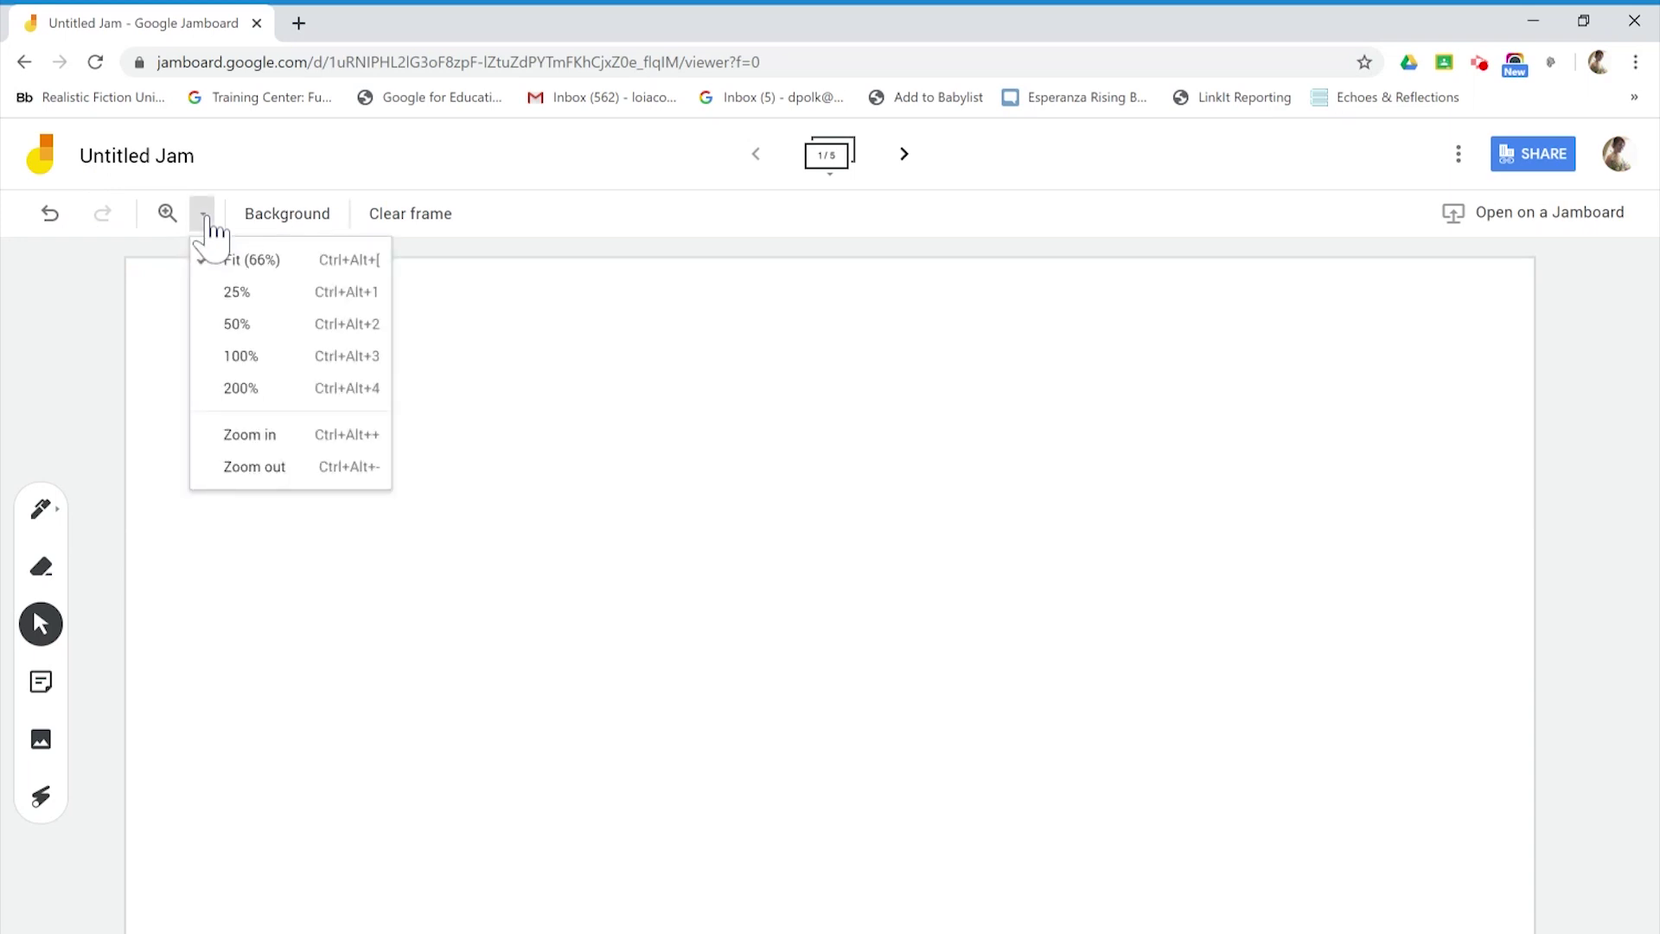
click(298, 216)
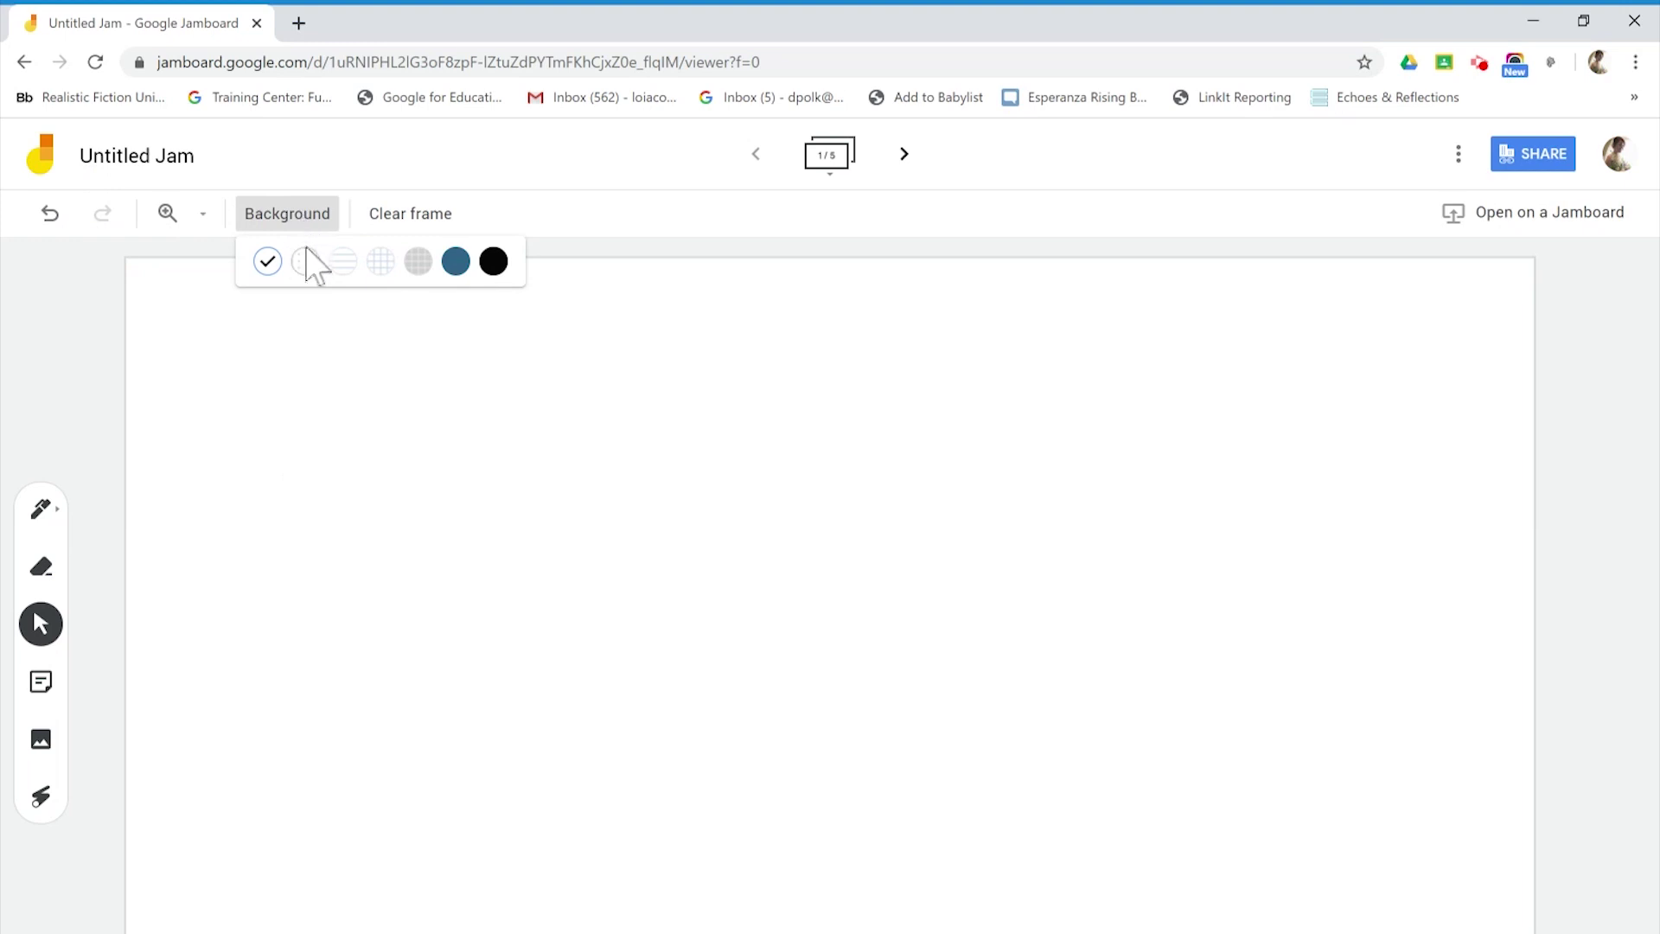
click(305, 261)
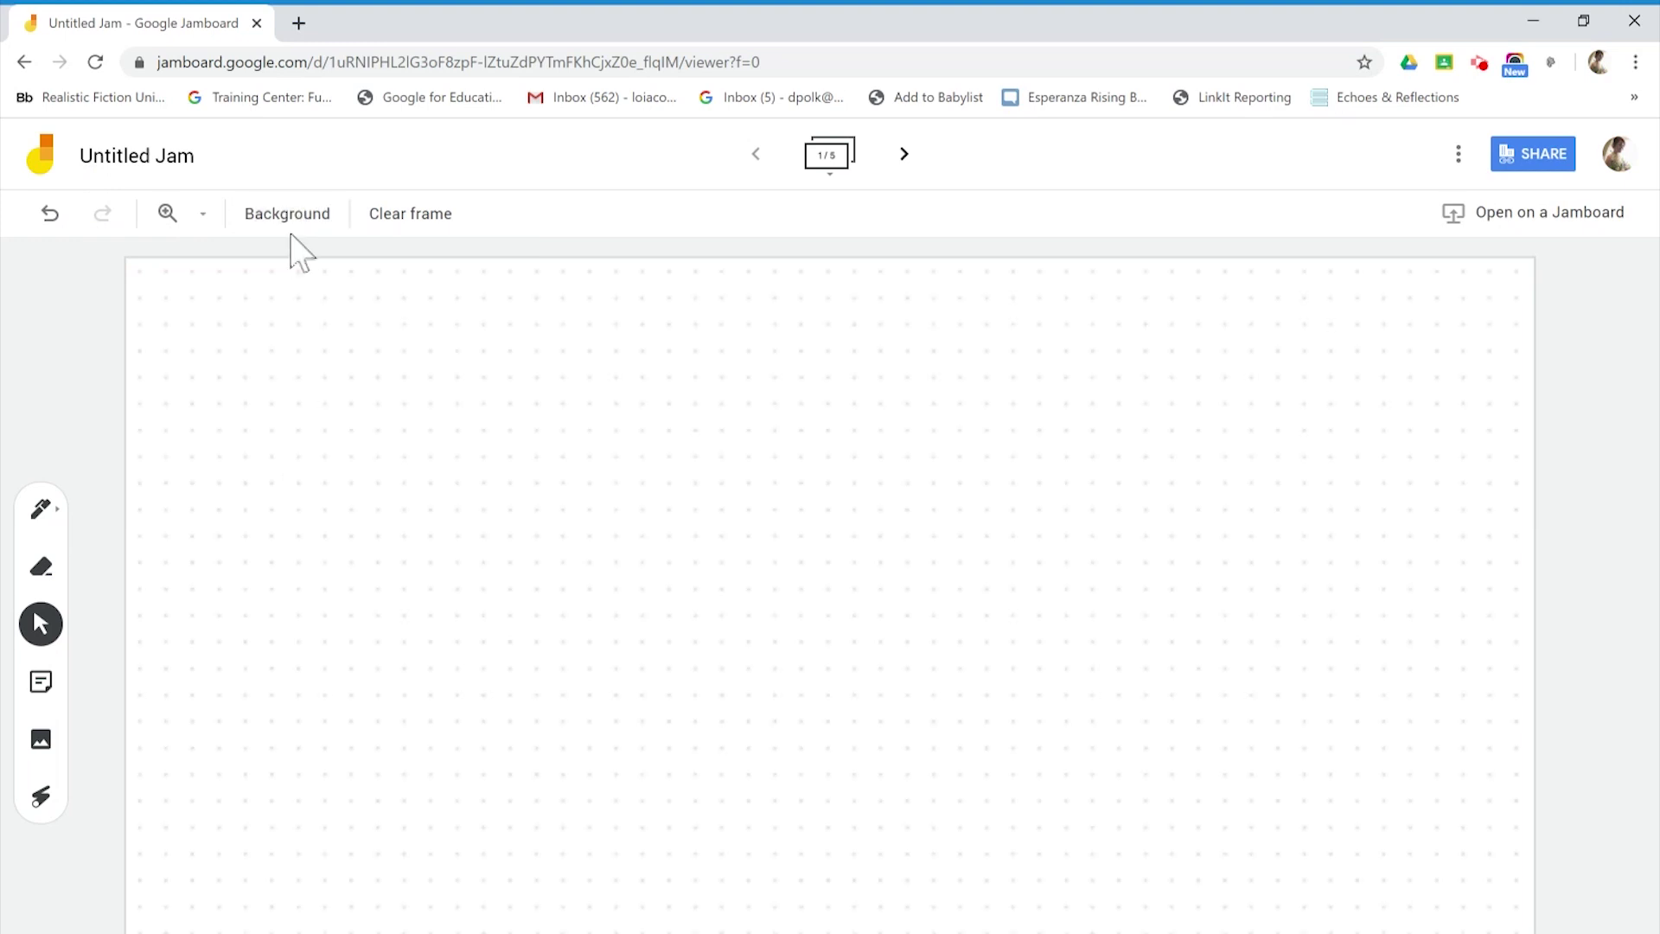
click(297, 226)
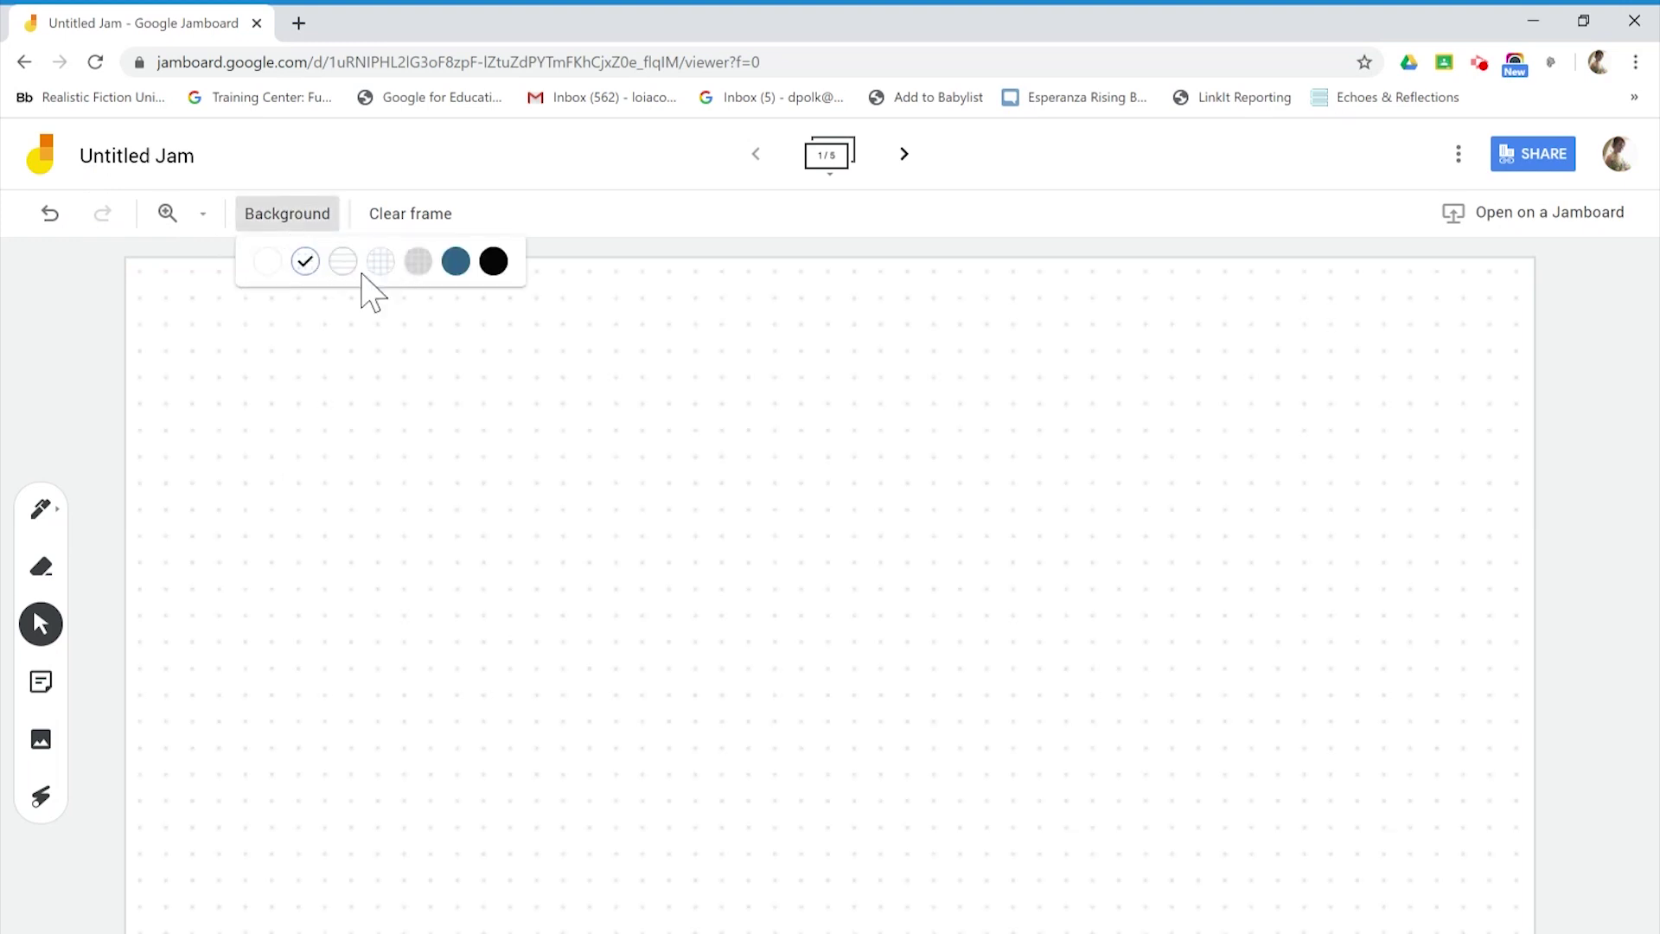
click(355, 268)
click(294, 227)
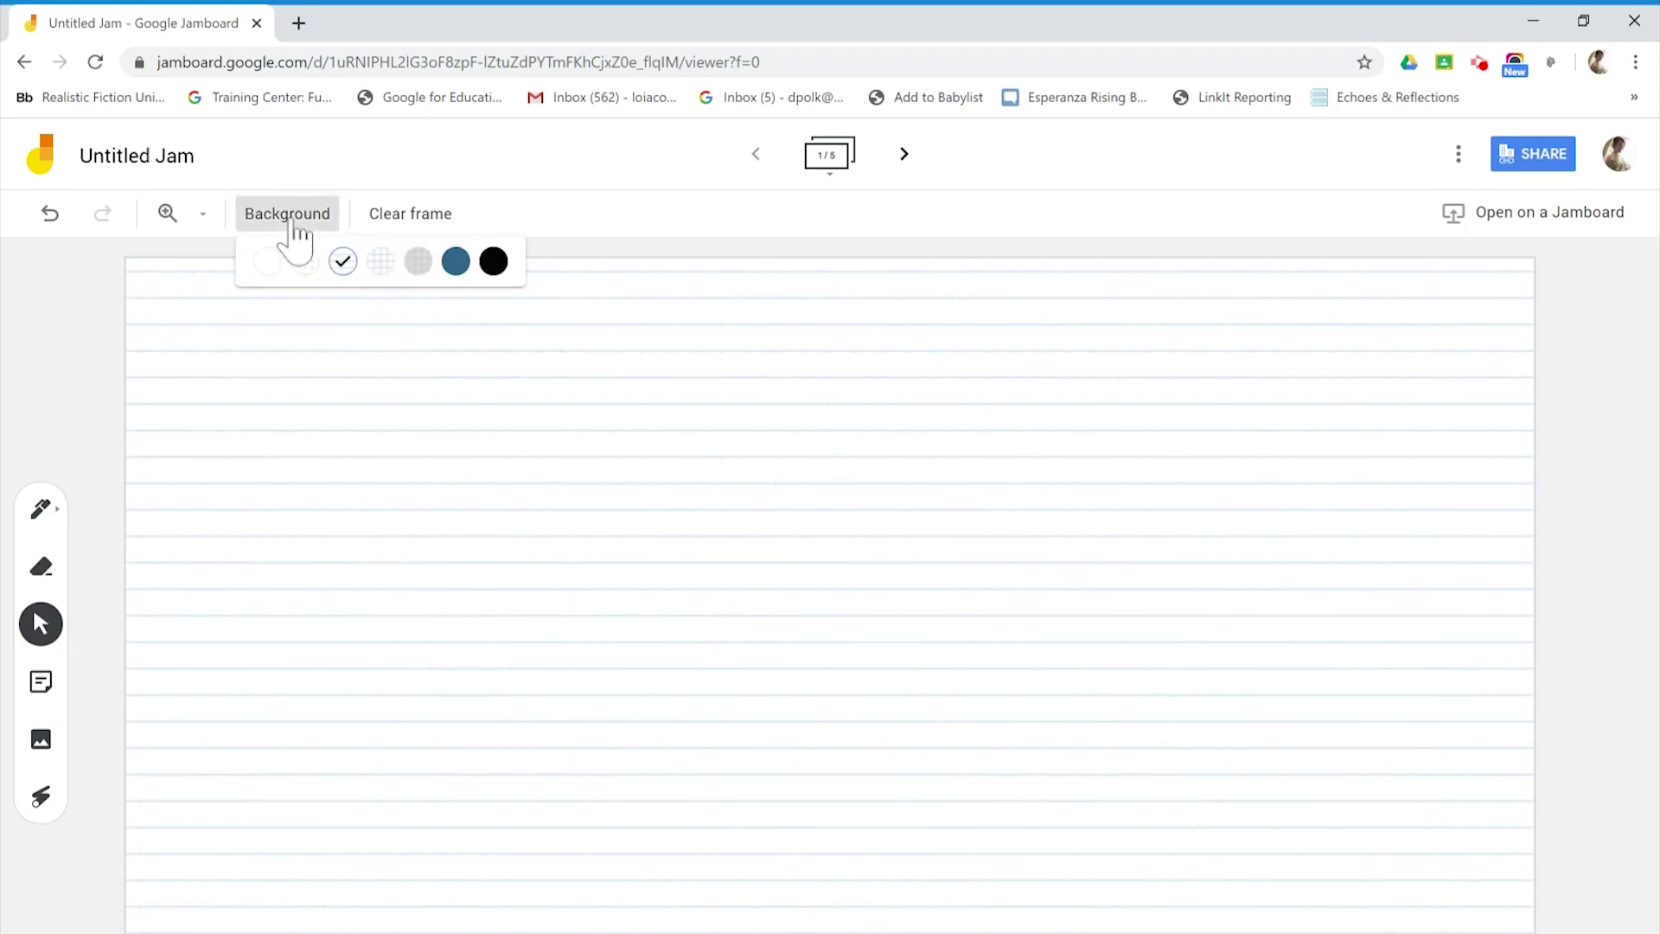
click(391, 255)
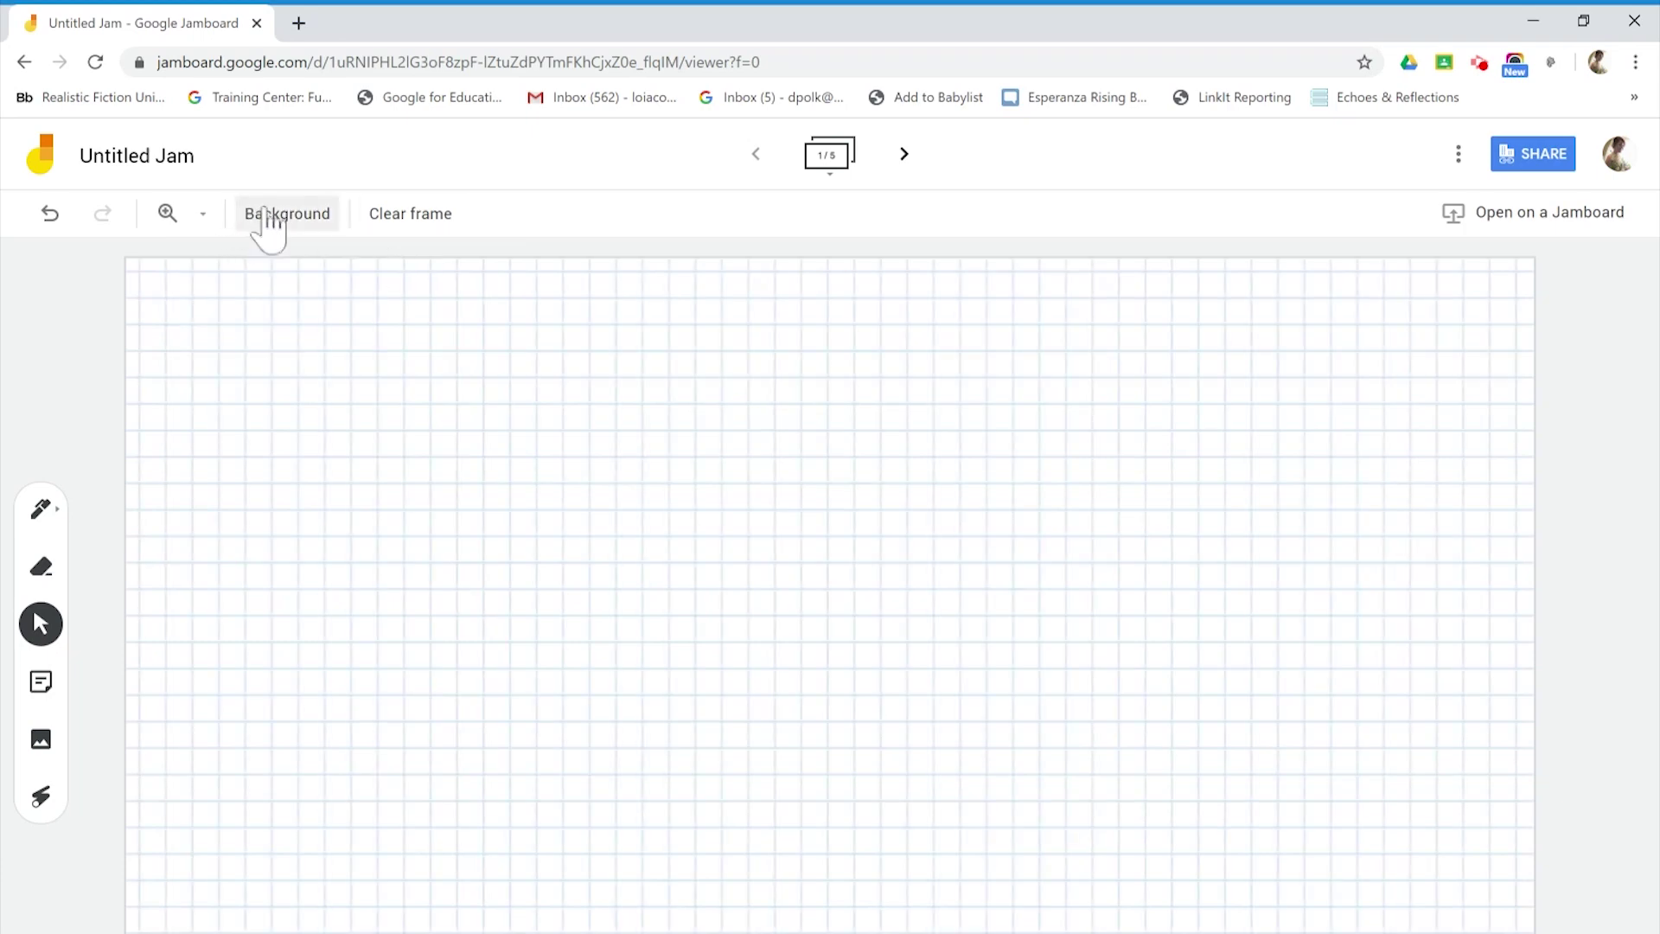
click(266, 219)
click(418, 264)
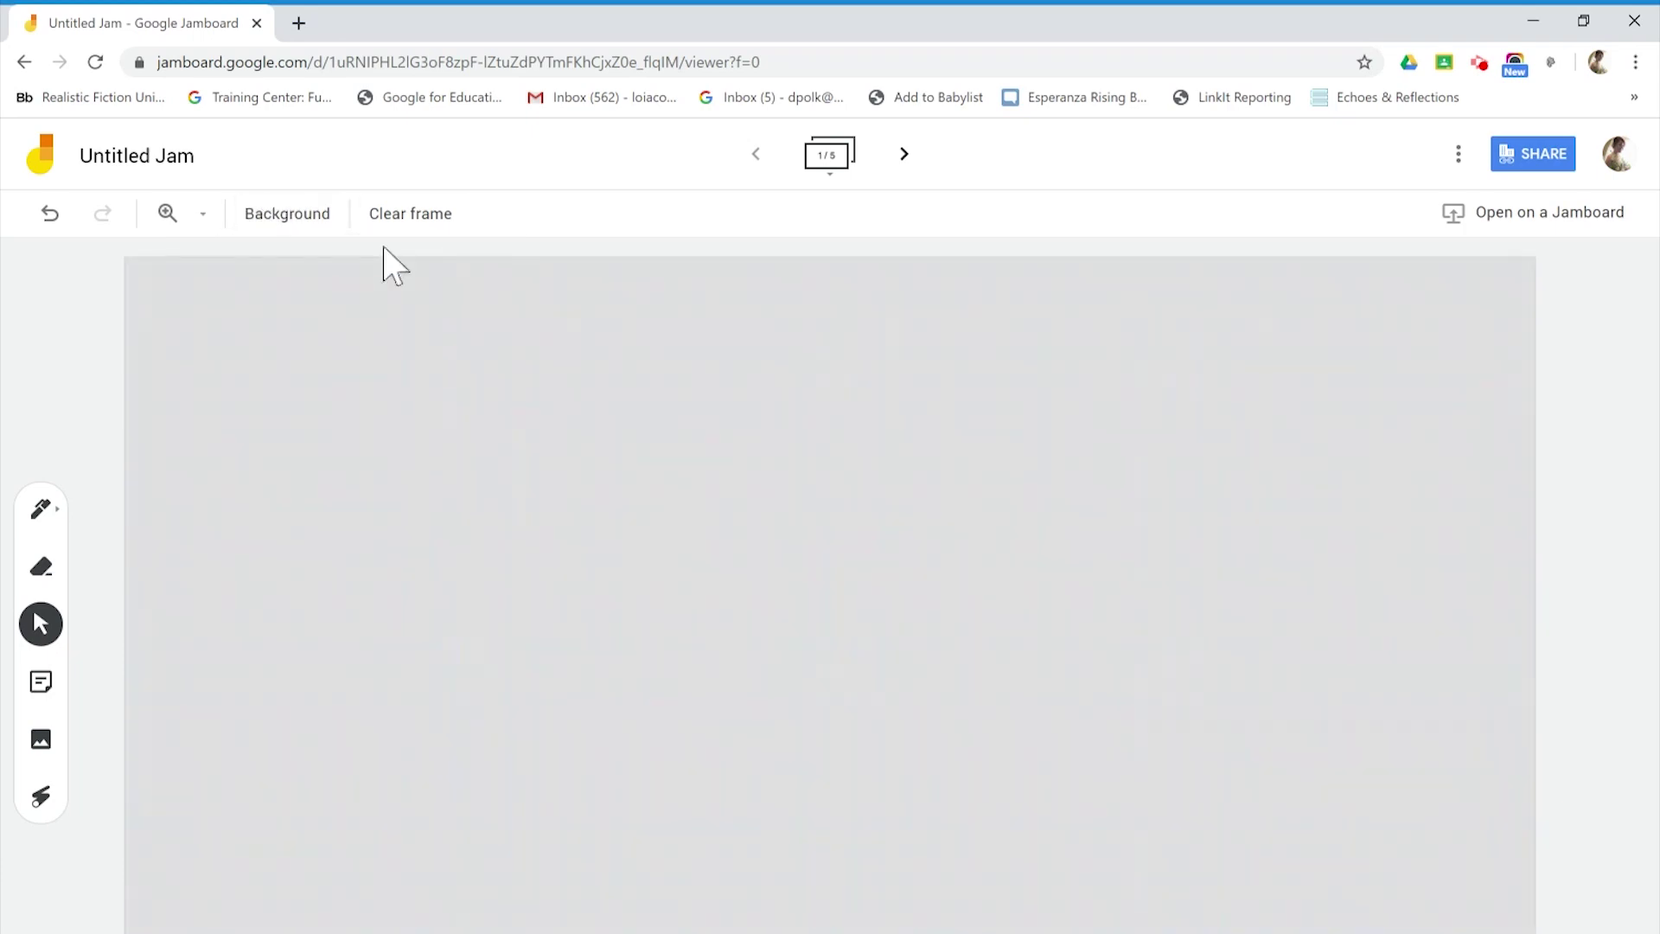
click(294, 232)
click(457, 261)
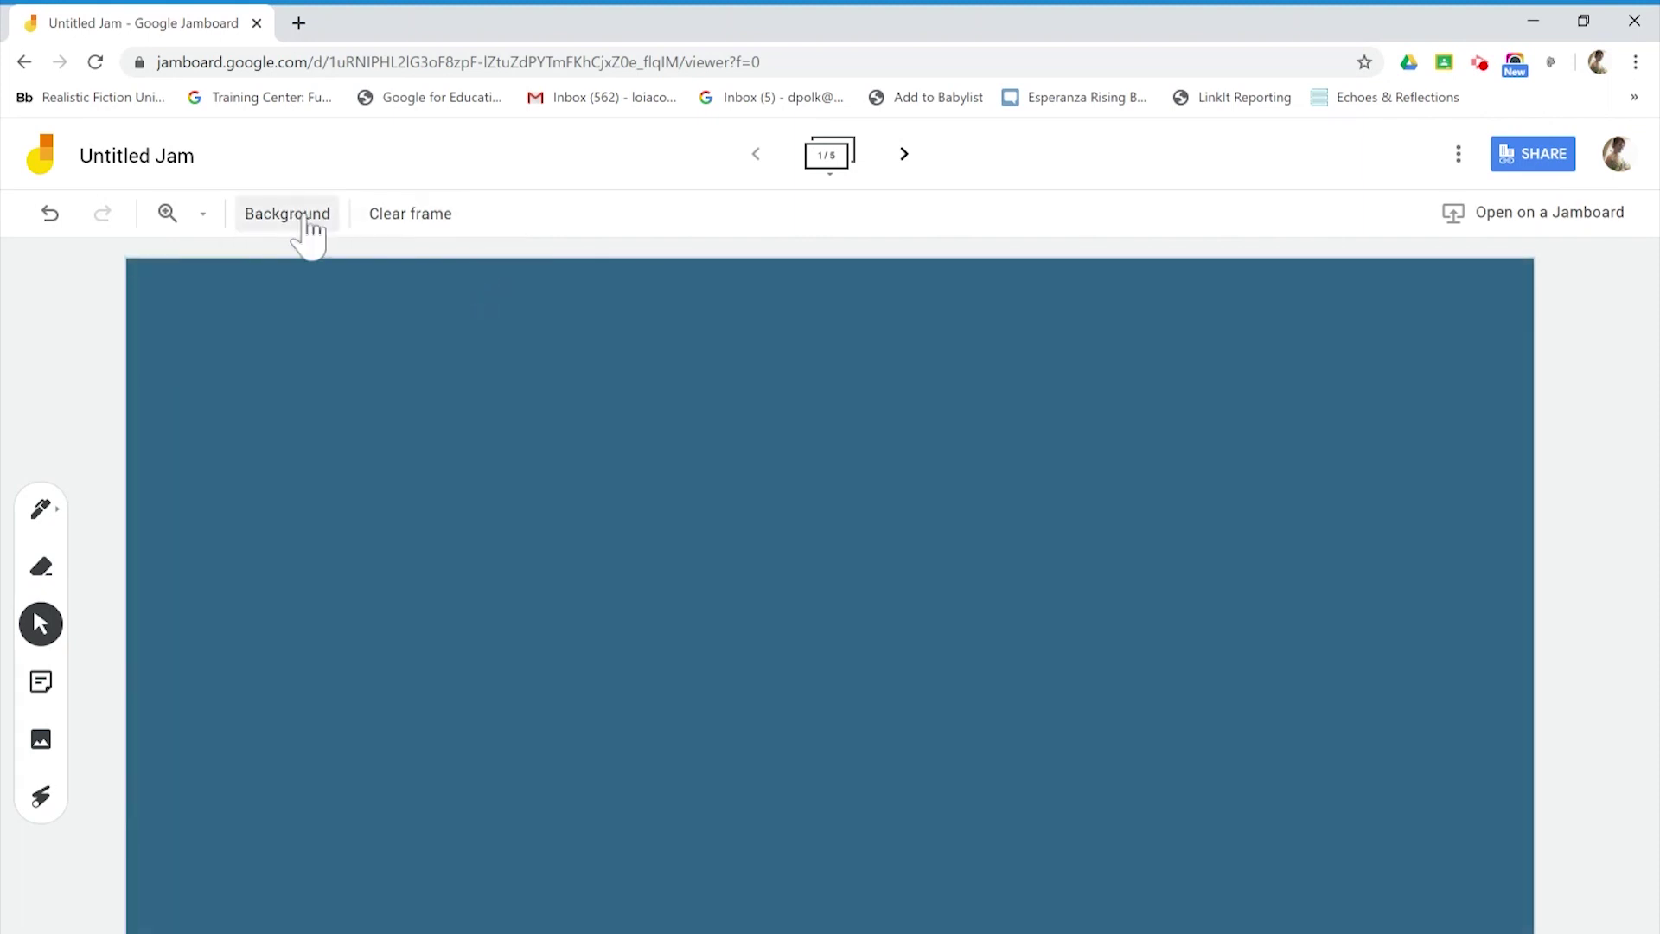
click(310, 229)
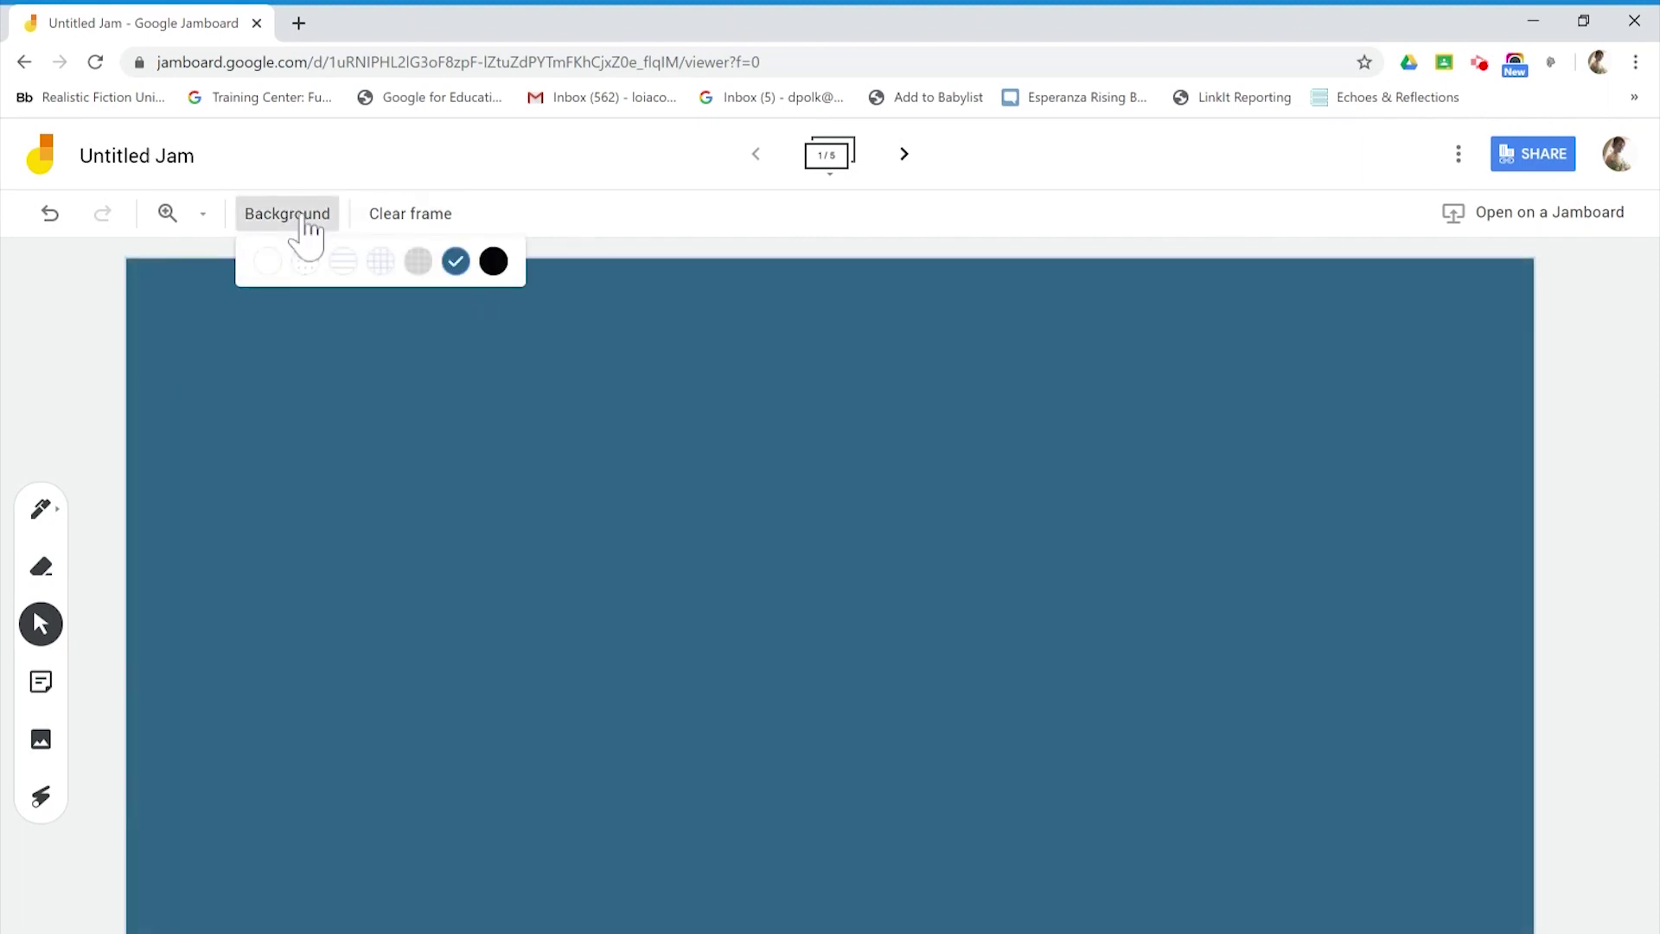
click(276, 268)
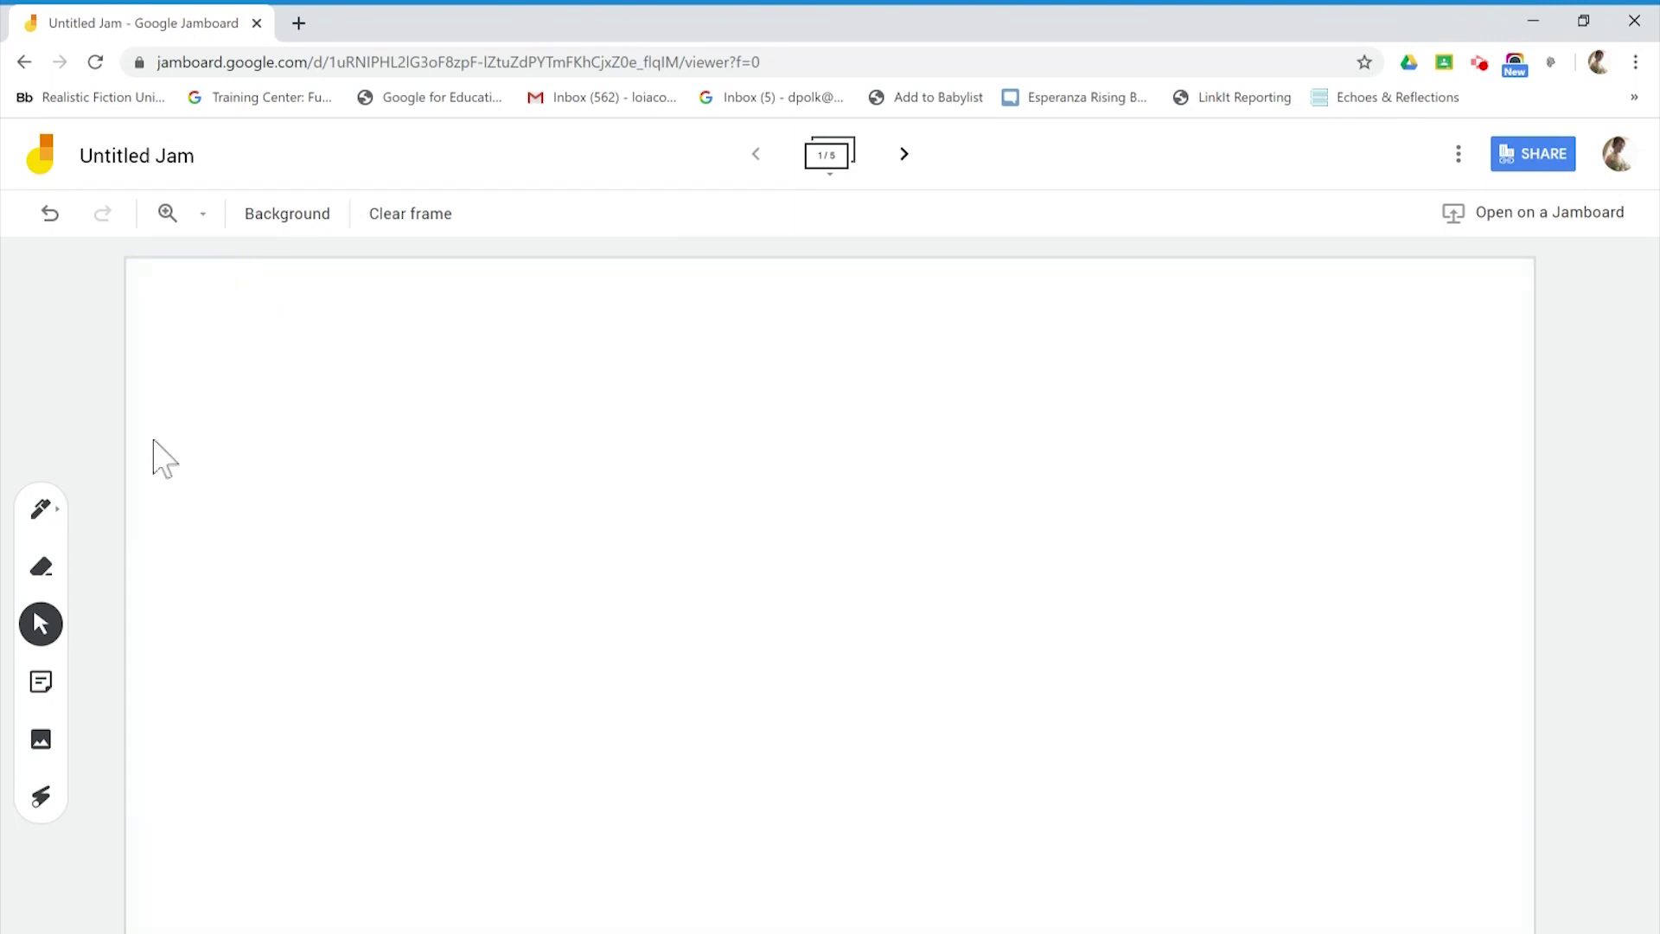
- Draw a looping teal marker squiggle across the frame
click(44, 512)
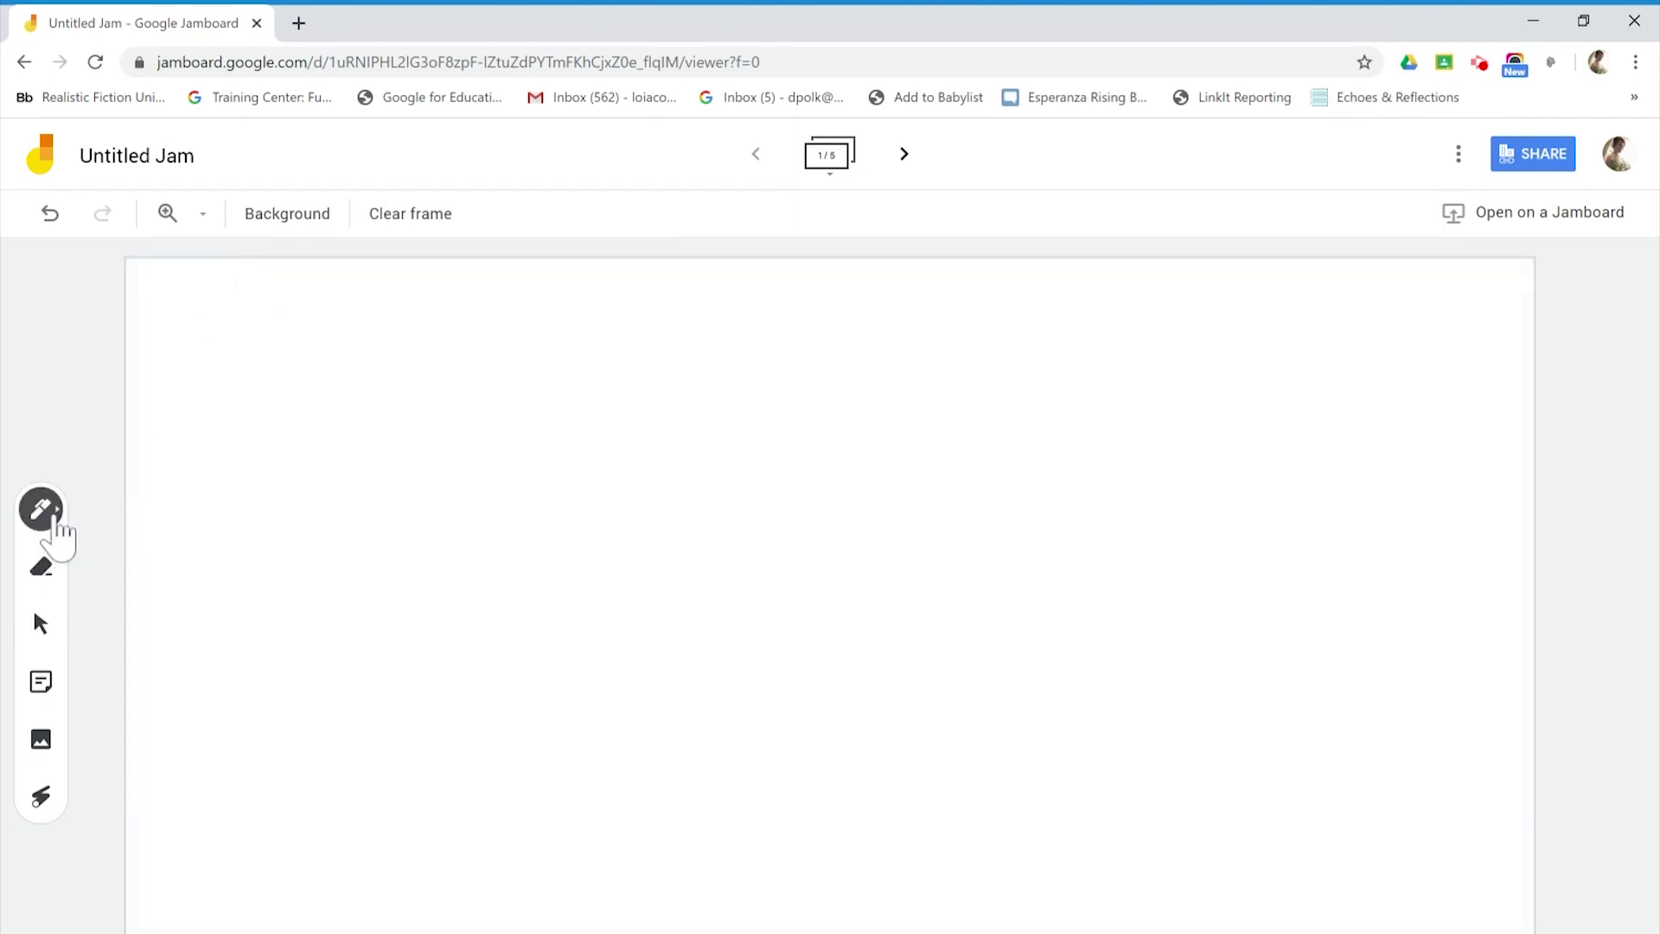
click(56, 519)
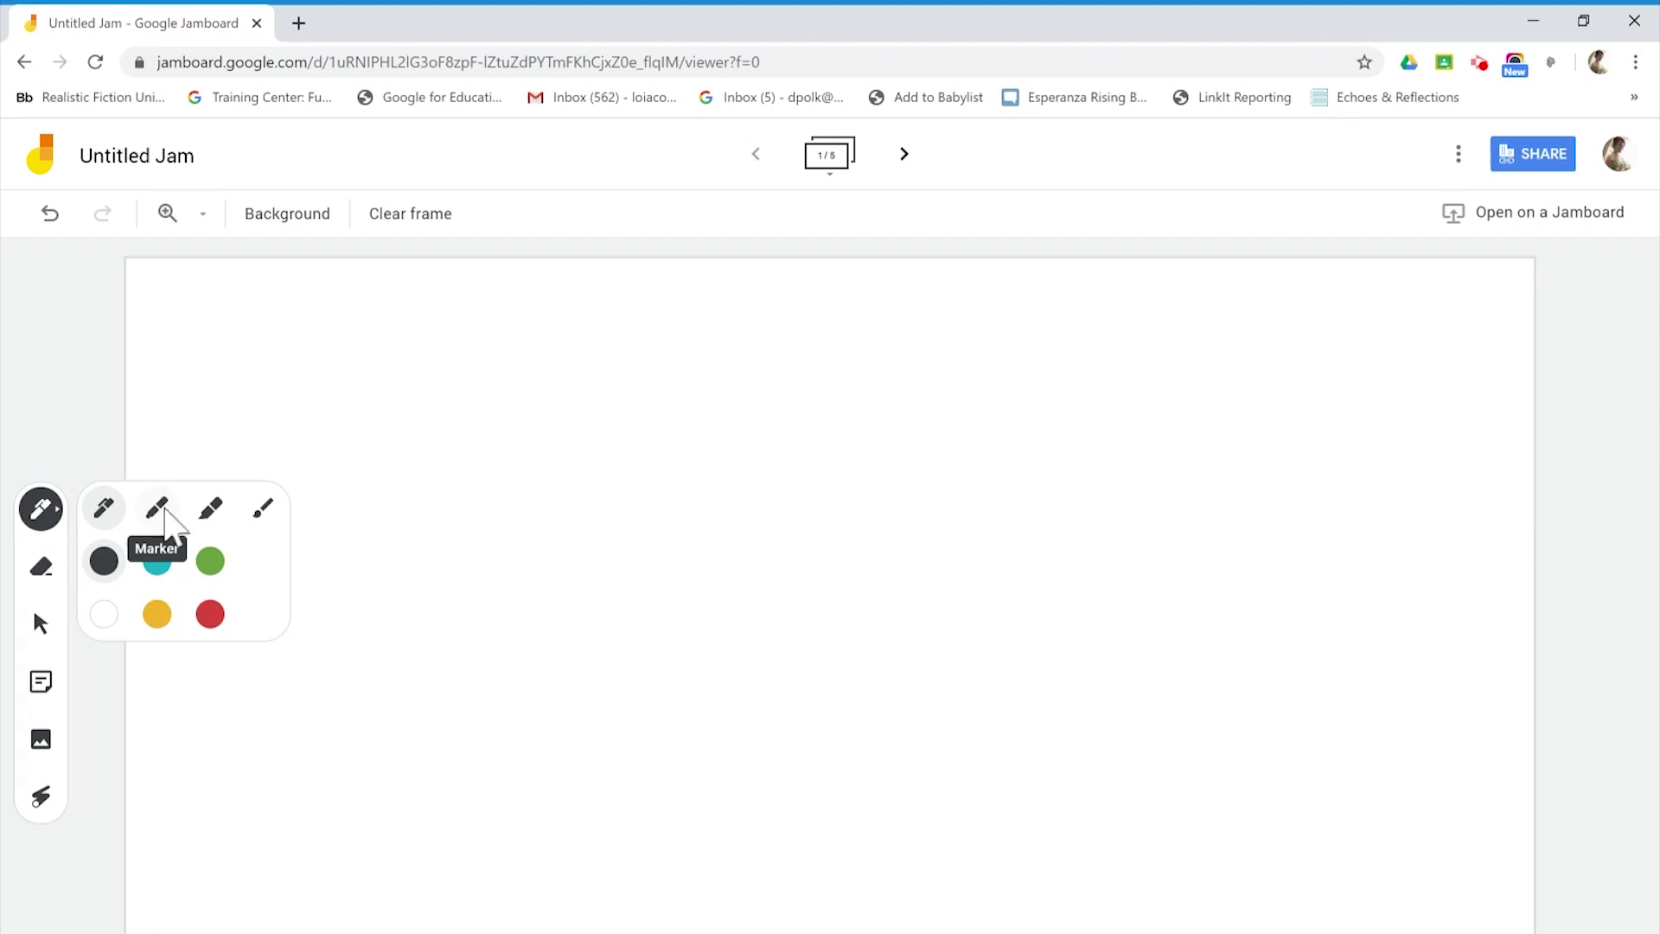
click(158, 521)
click(158, 562)
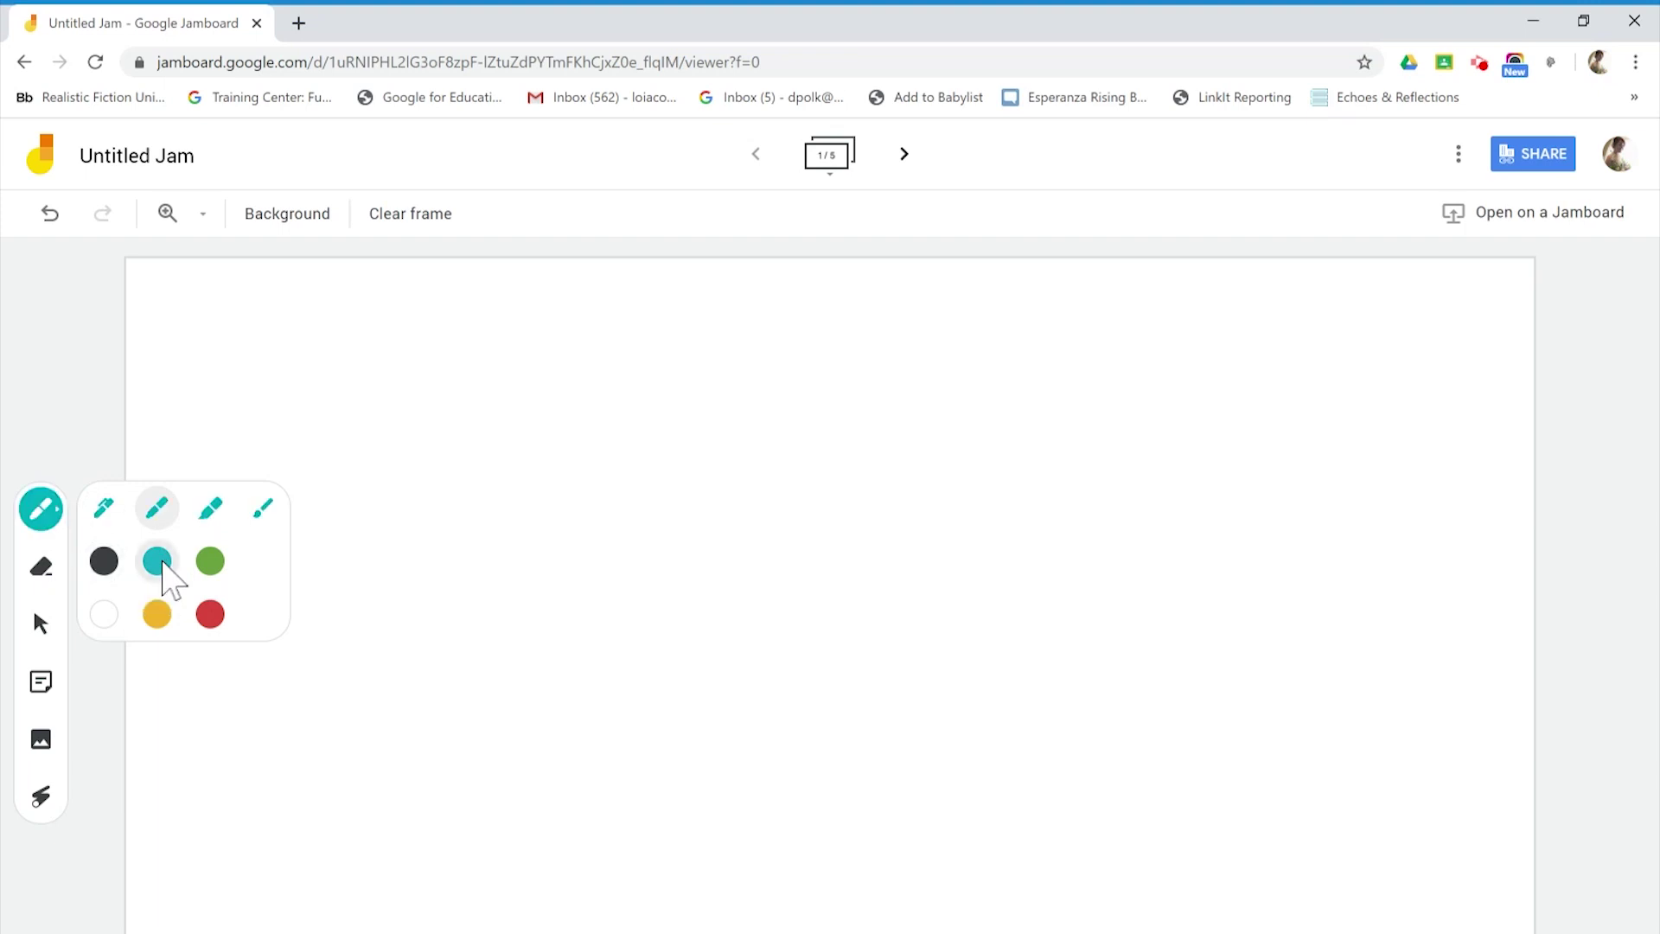
drag(455, 447, 495, 385)
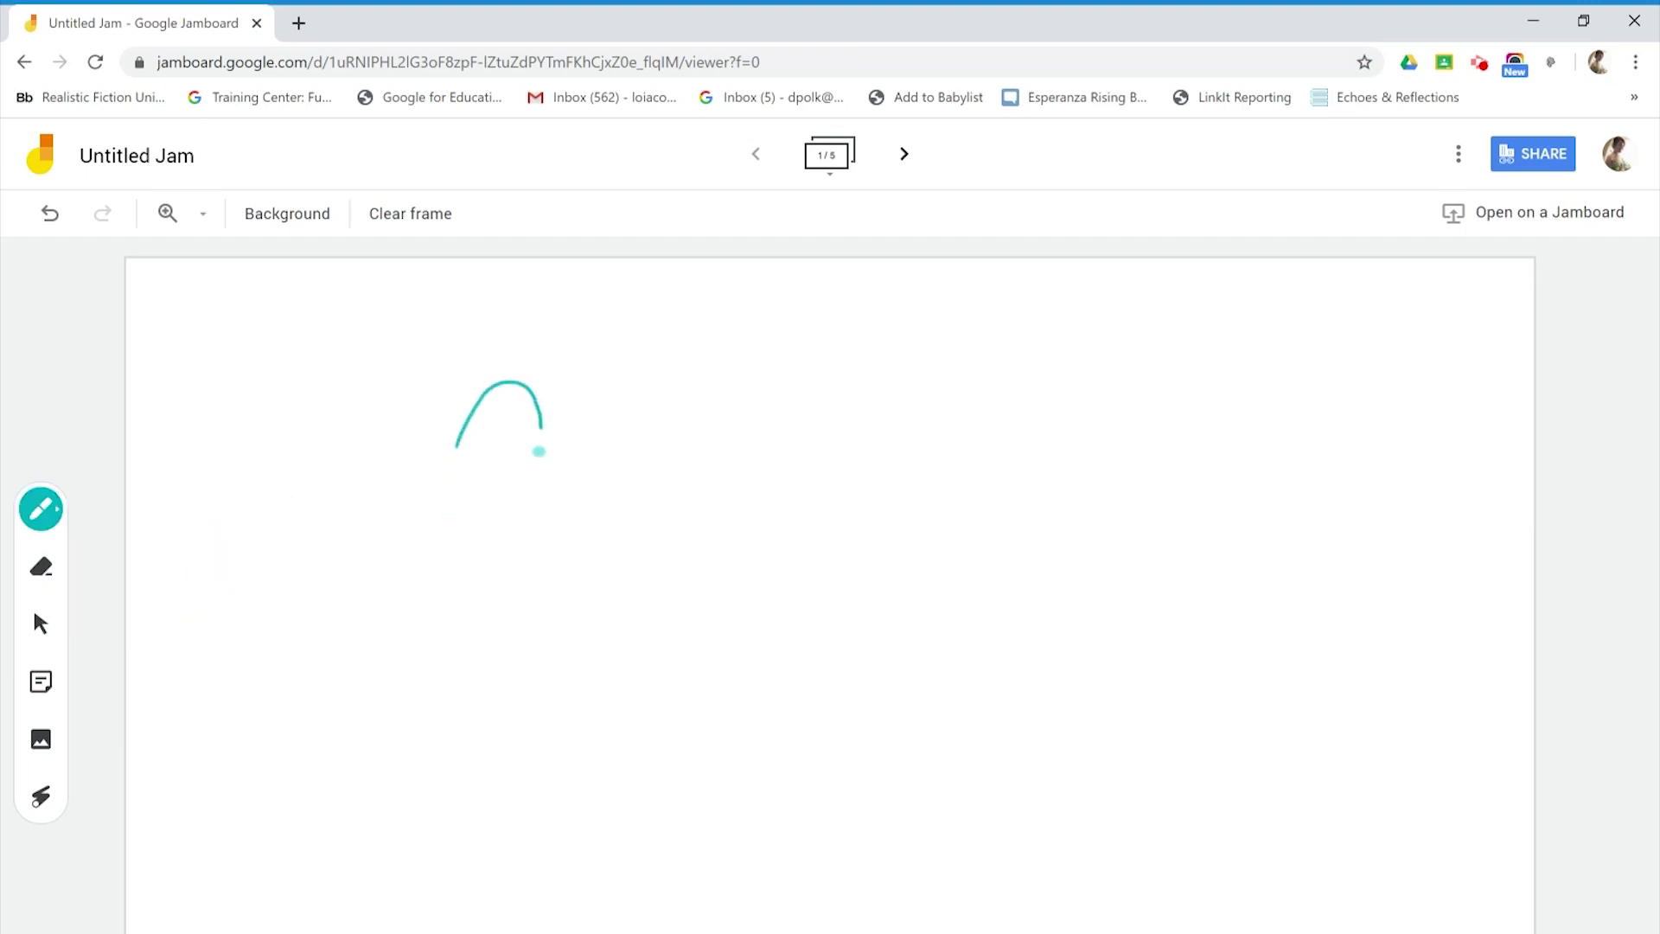
mouse_move(539, 450)
mouse_down()
mouse_move(776, 499)
mouse_move(667, 536)
mouse_move(480, 506)
mouse_move(168, 563)
mouse_up()
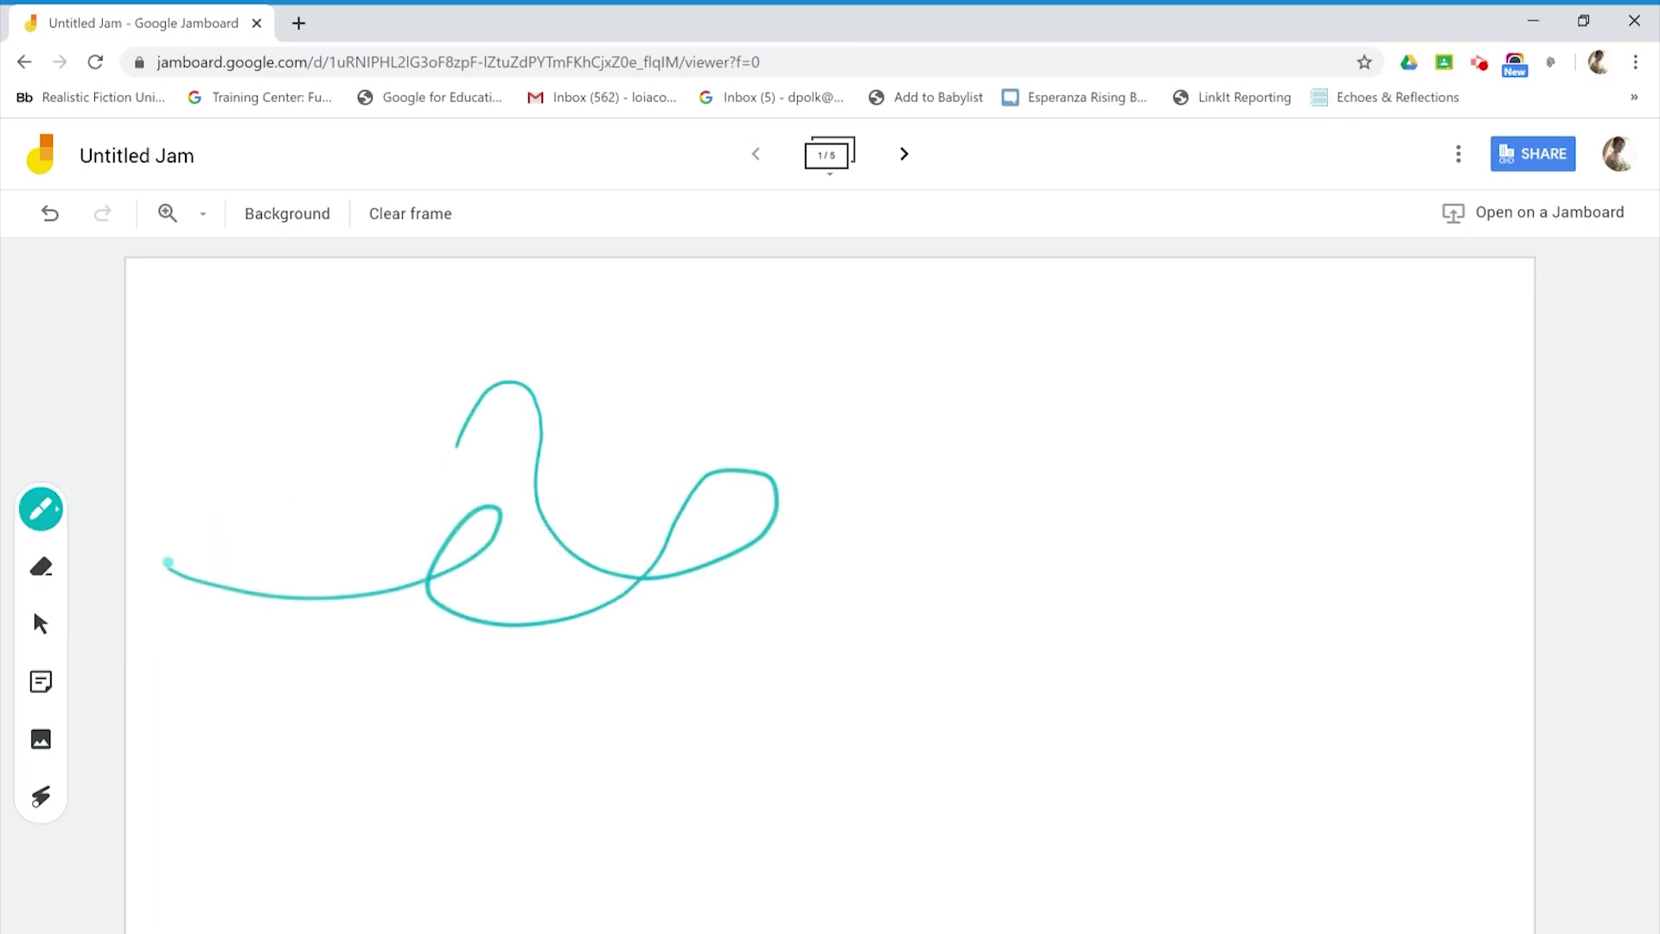
- Draw two green highlighter loops over the teal scribble
click(47, 521)
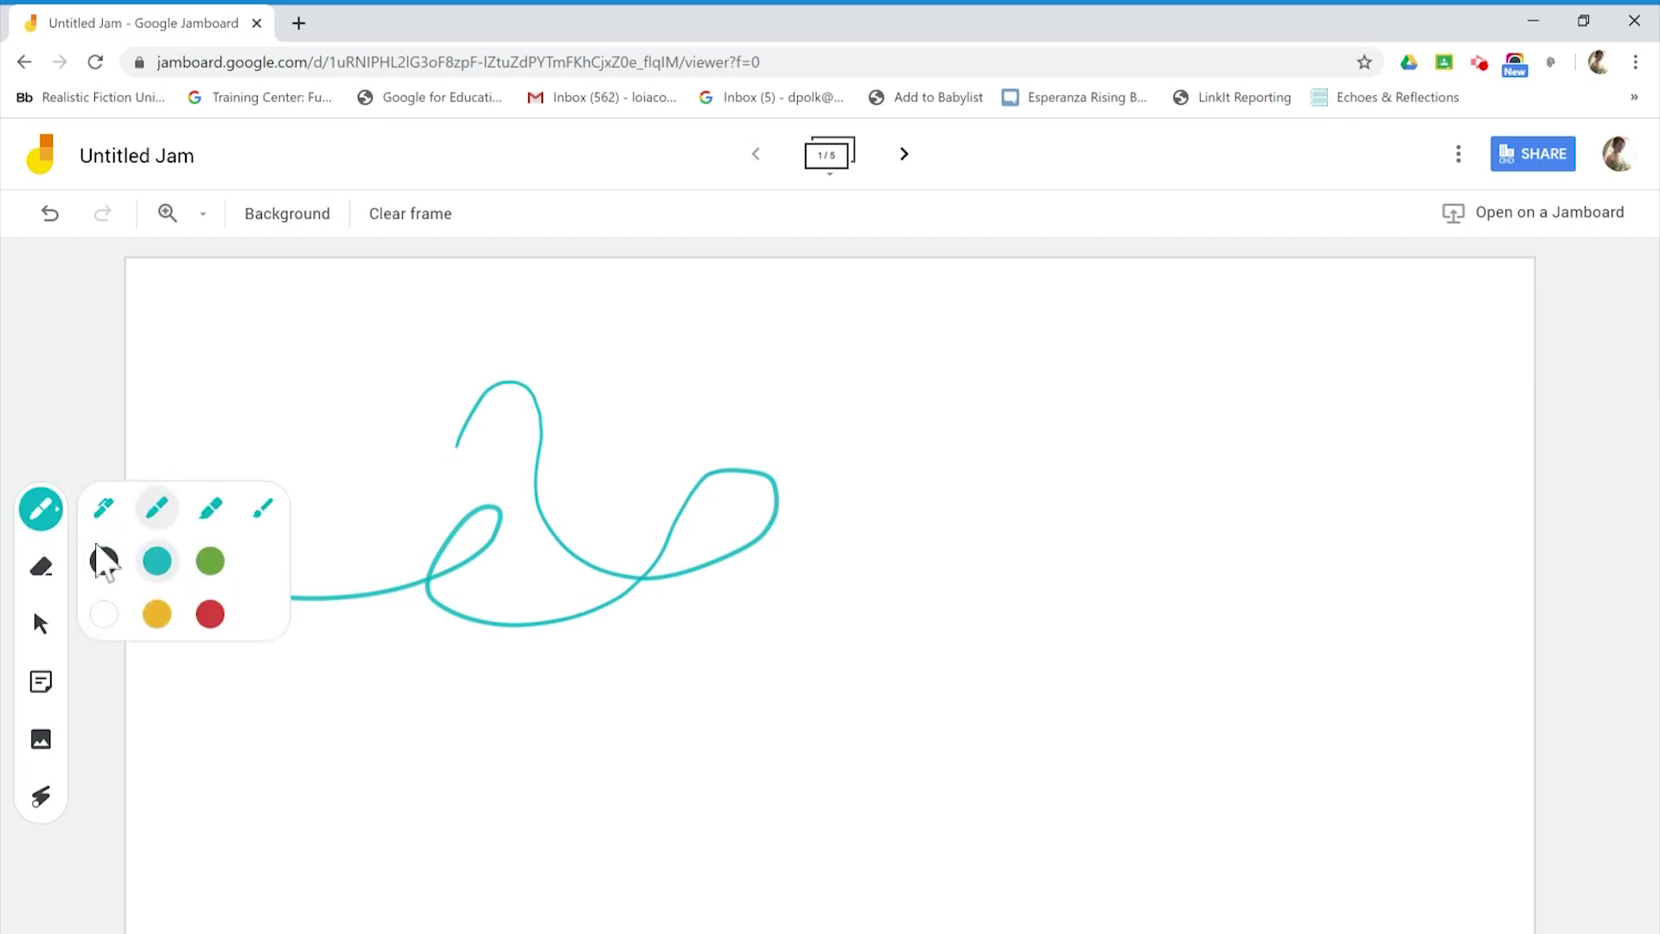
click(210, 508)
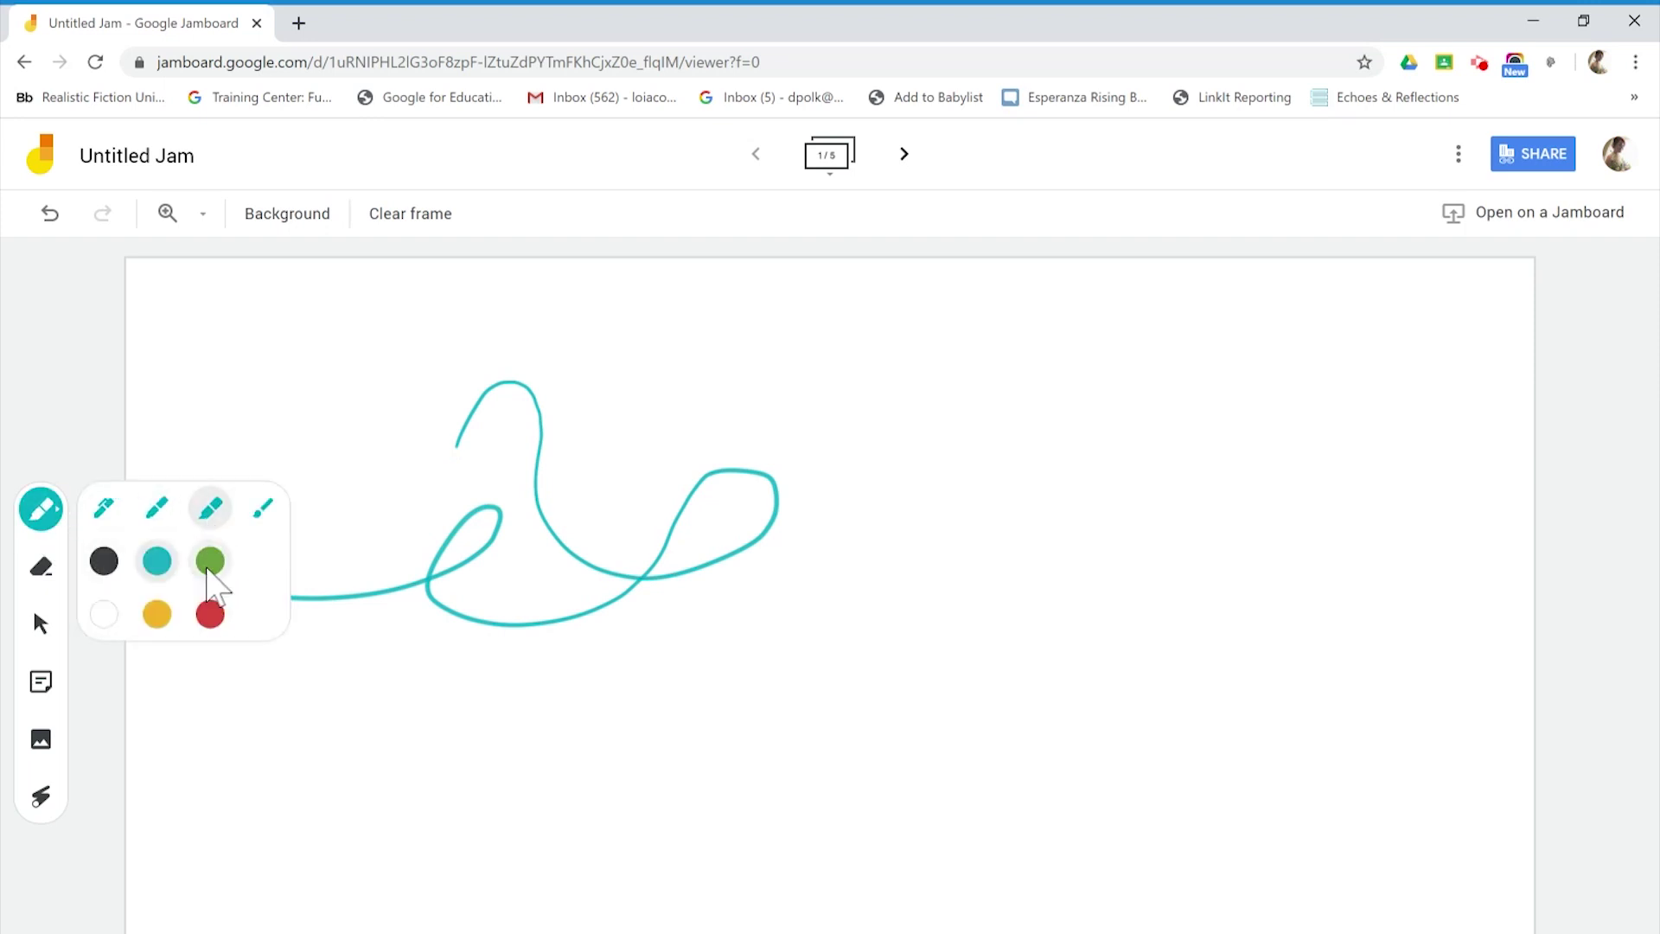
click(207, 569)
mouse_move(942, 564)
mouse_down()
mouse_move(718, 514)
mouse_move(581, 683)
mouse_up()
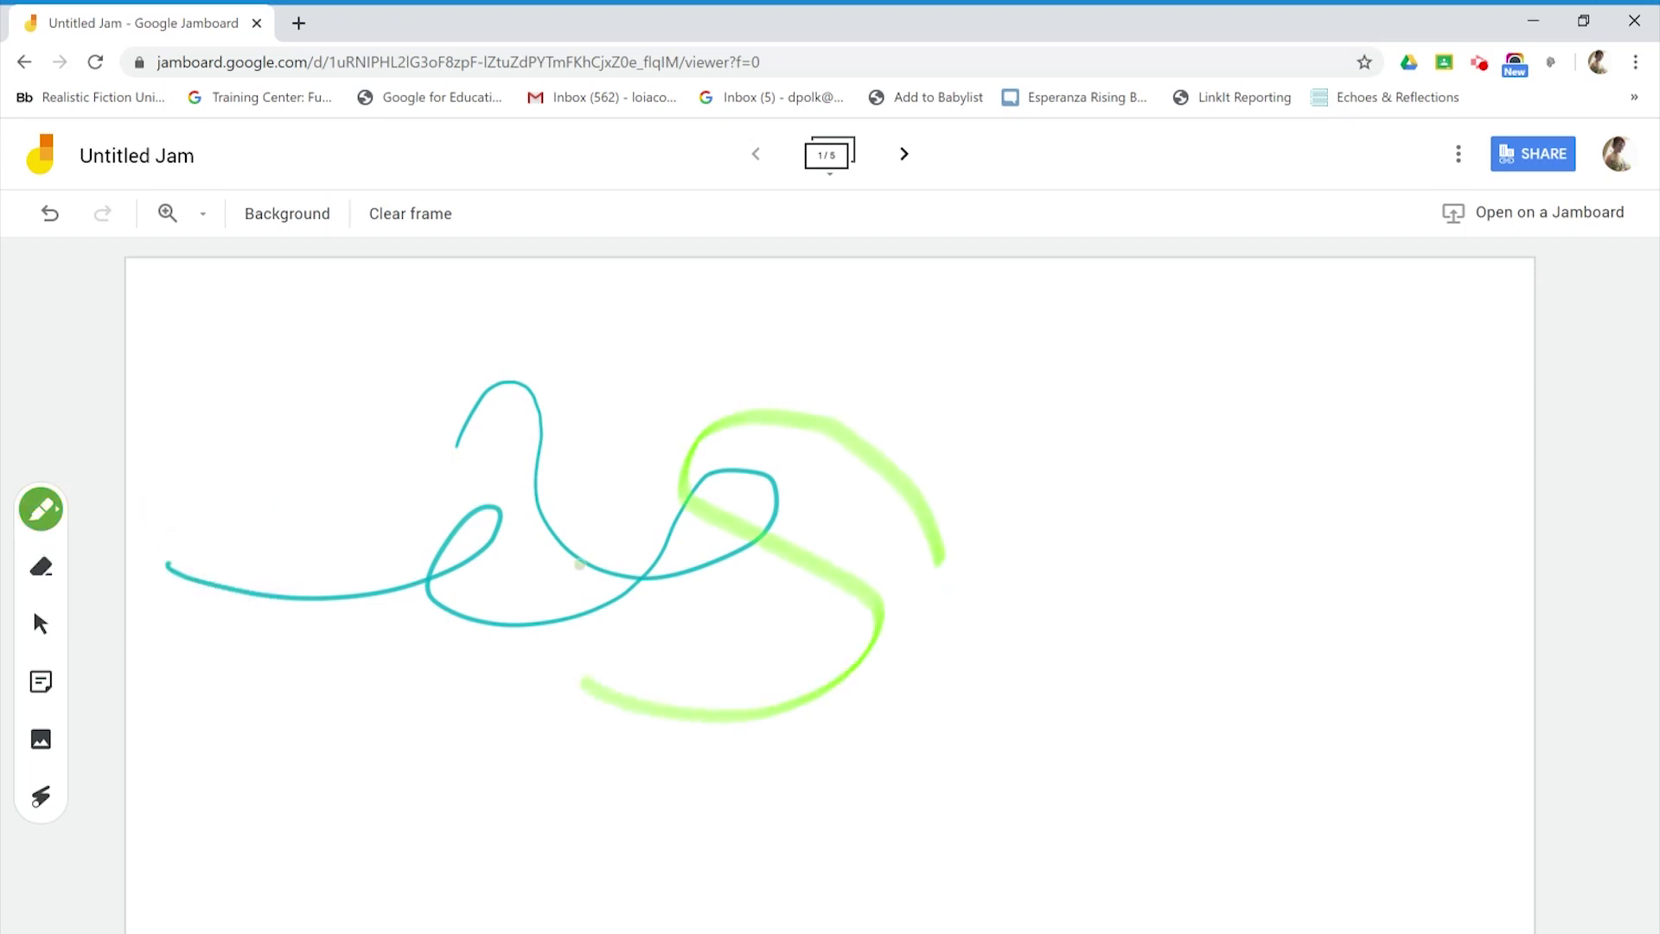
drag(579, 564, 409, 678)
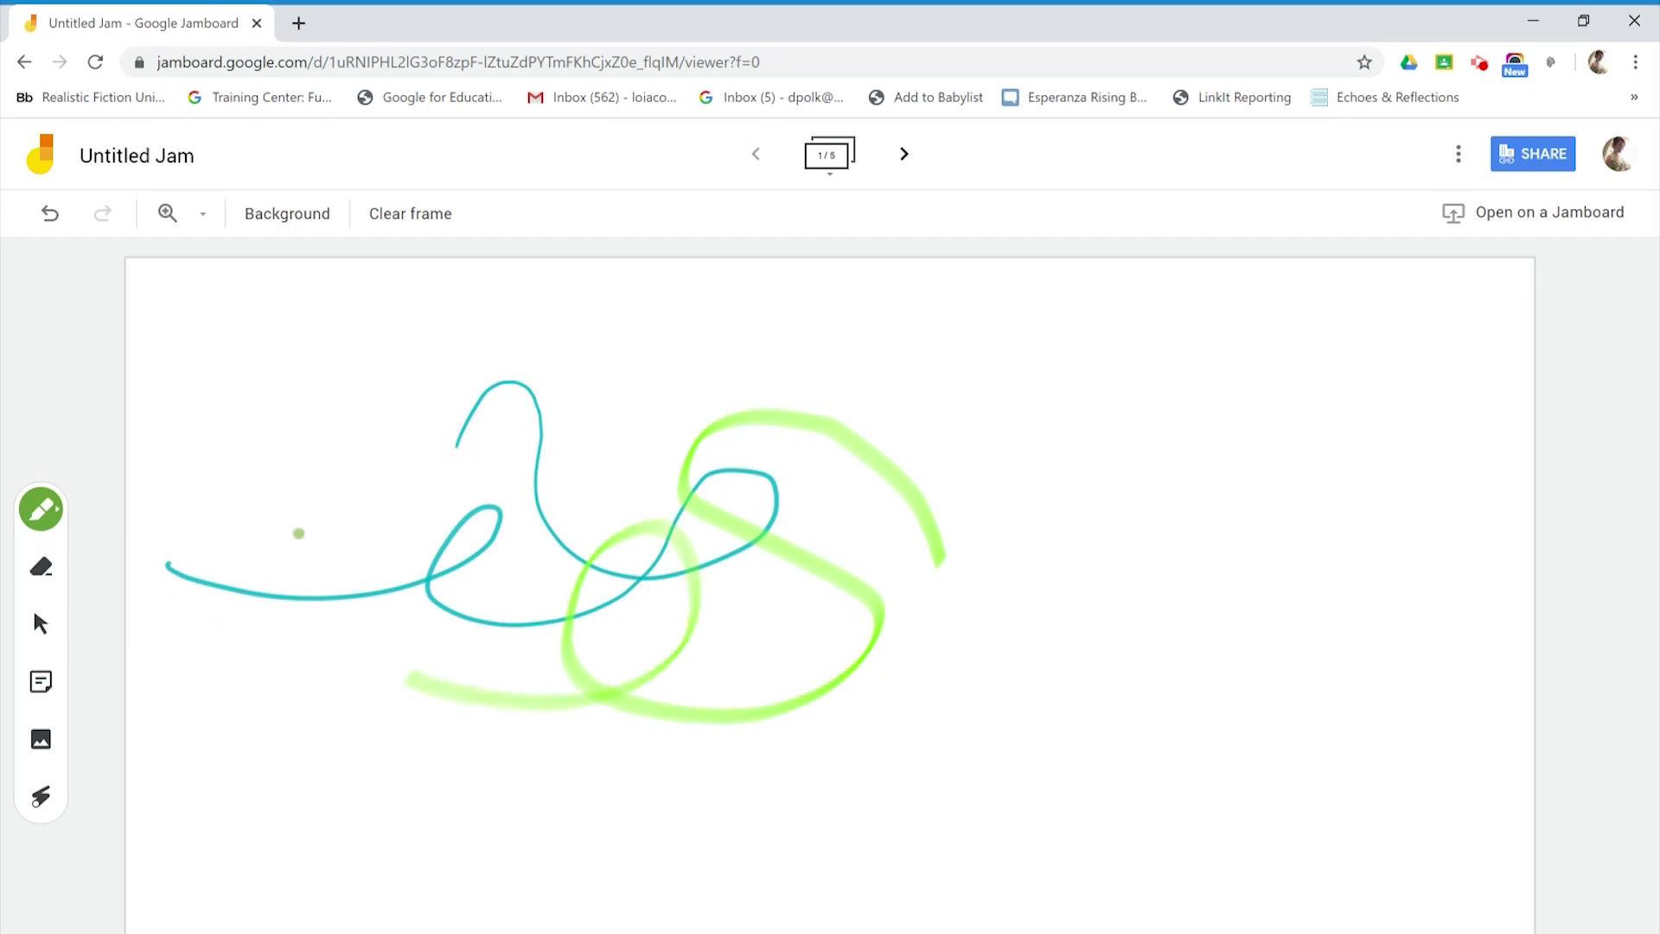
click(44, 570)
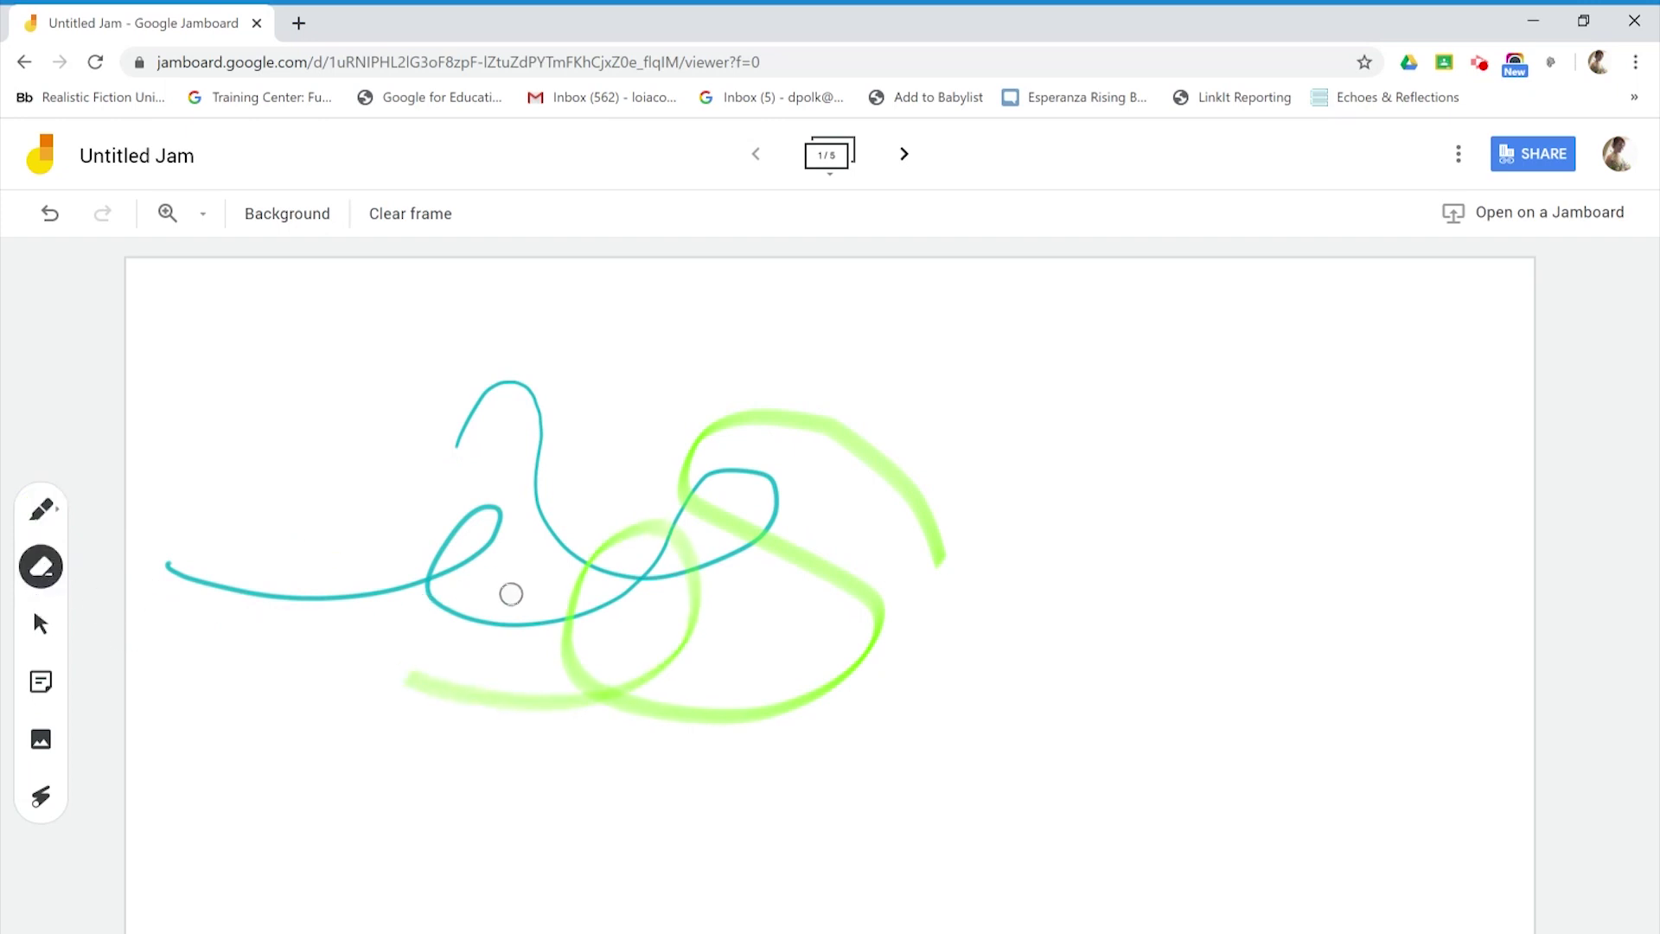
- Erase overlapping sections of the teal and green strokes, then clear the whole frame
mouse_move(767, 617)
mouse_down()
mouse_move(662, 568)
mouse_move(530, 546)
mouse_up()
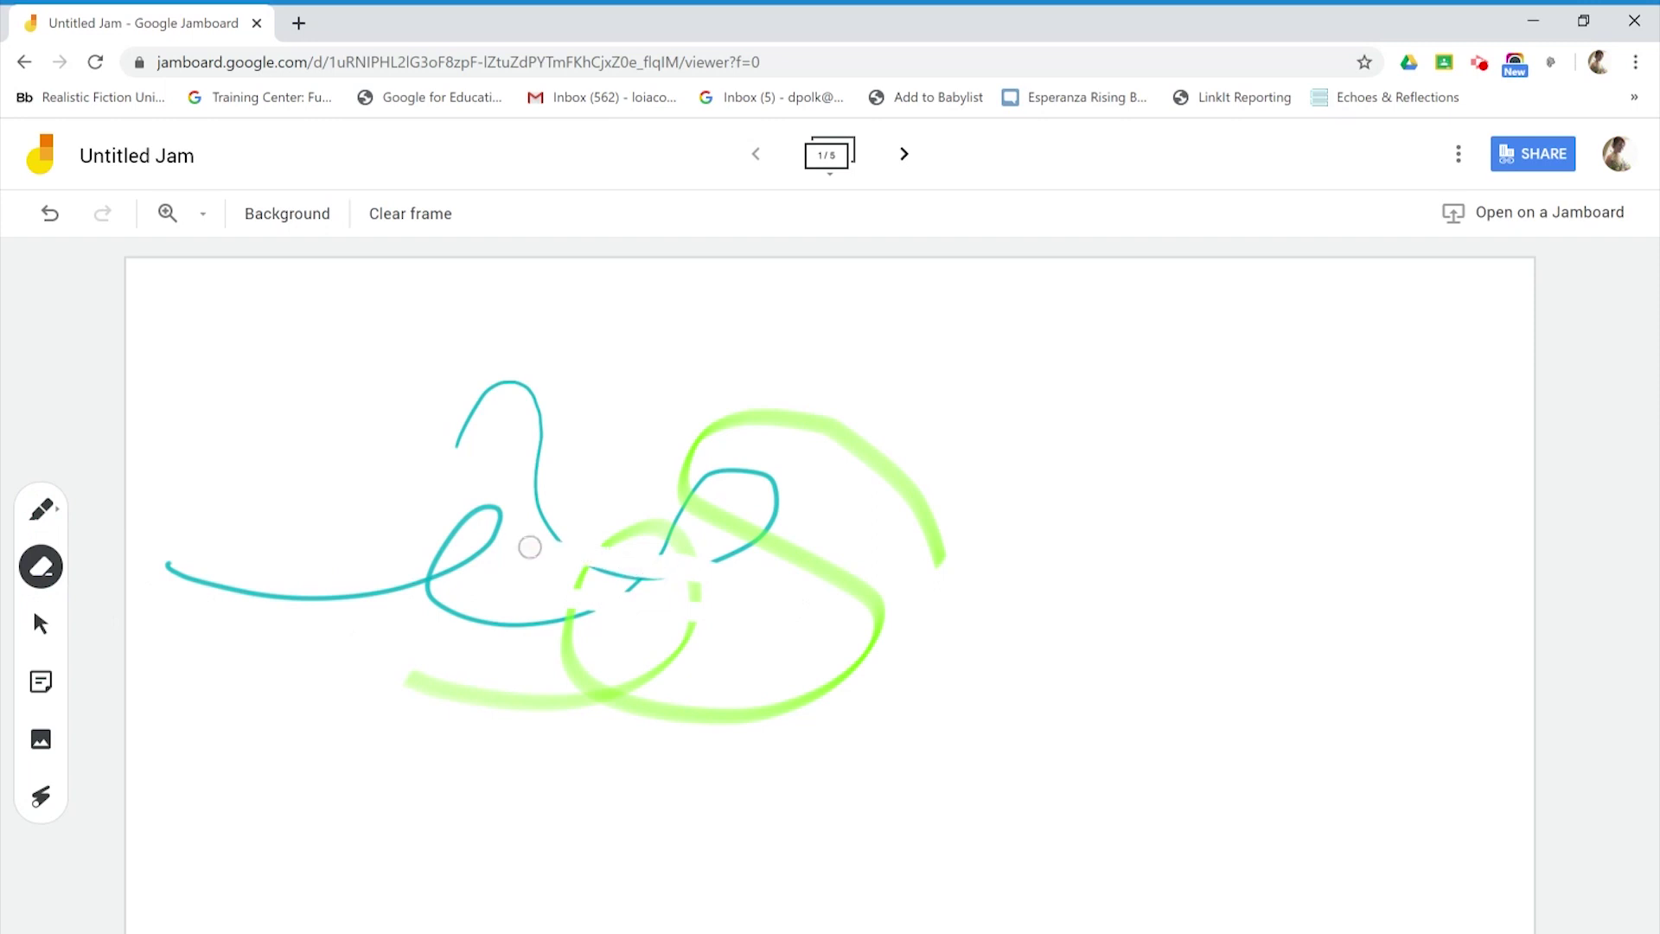
drag(839, 617, 794, 568)
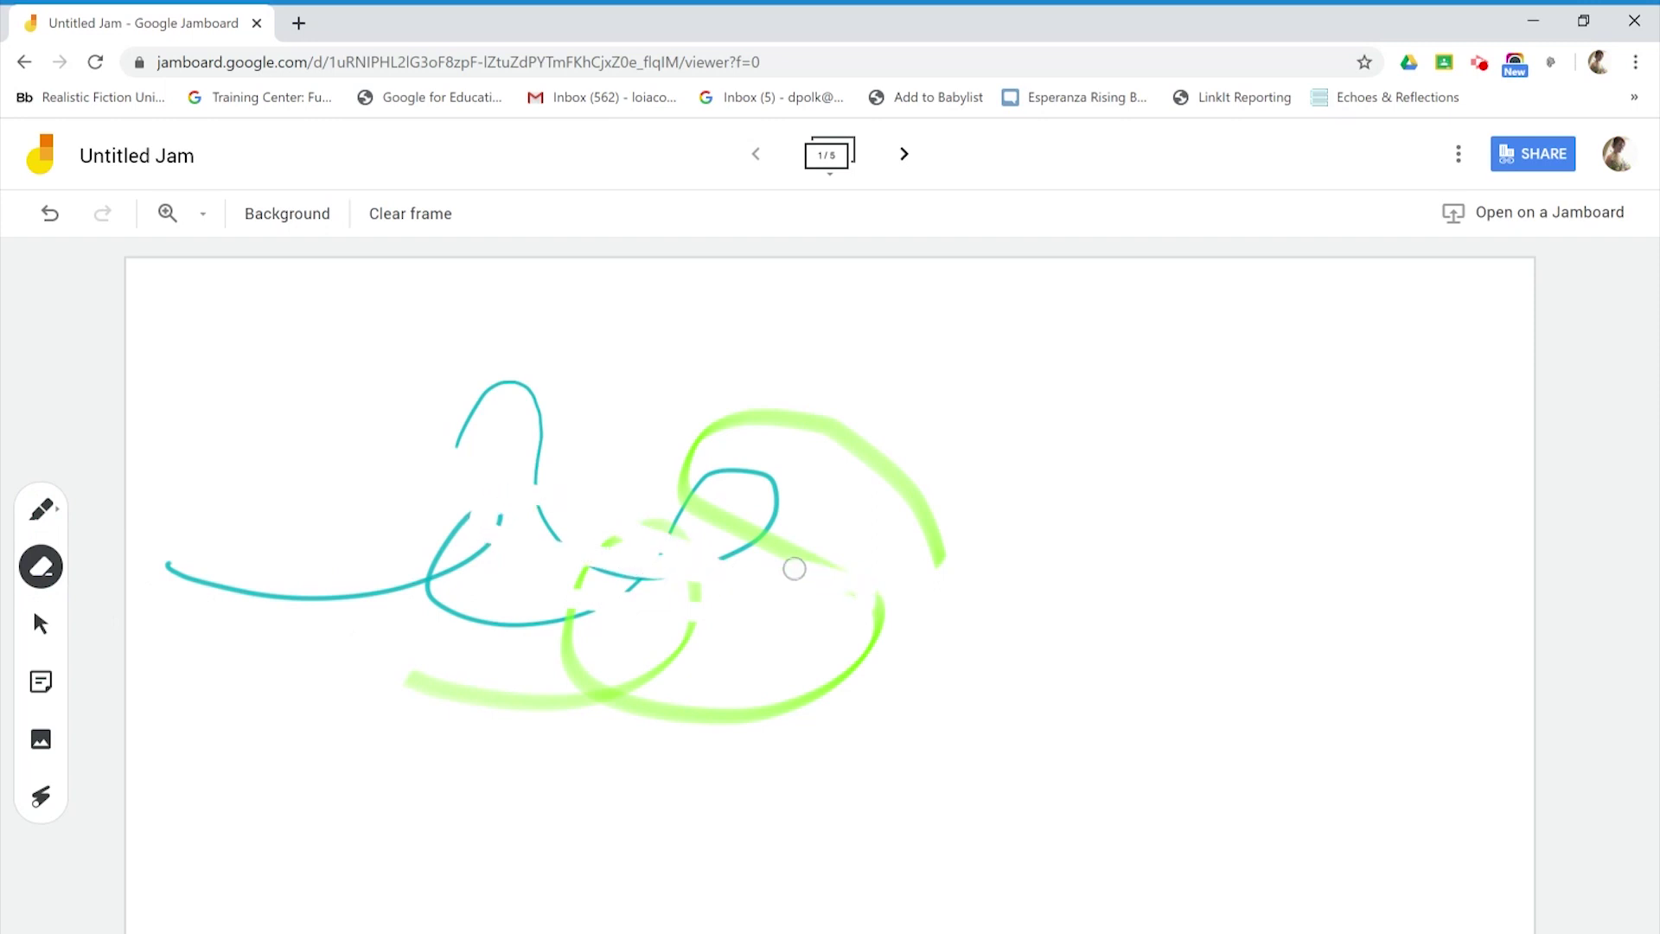
drag(676, 487, 845, 584)
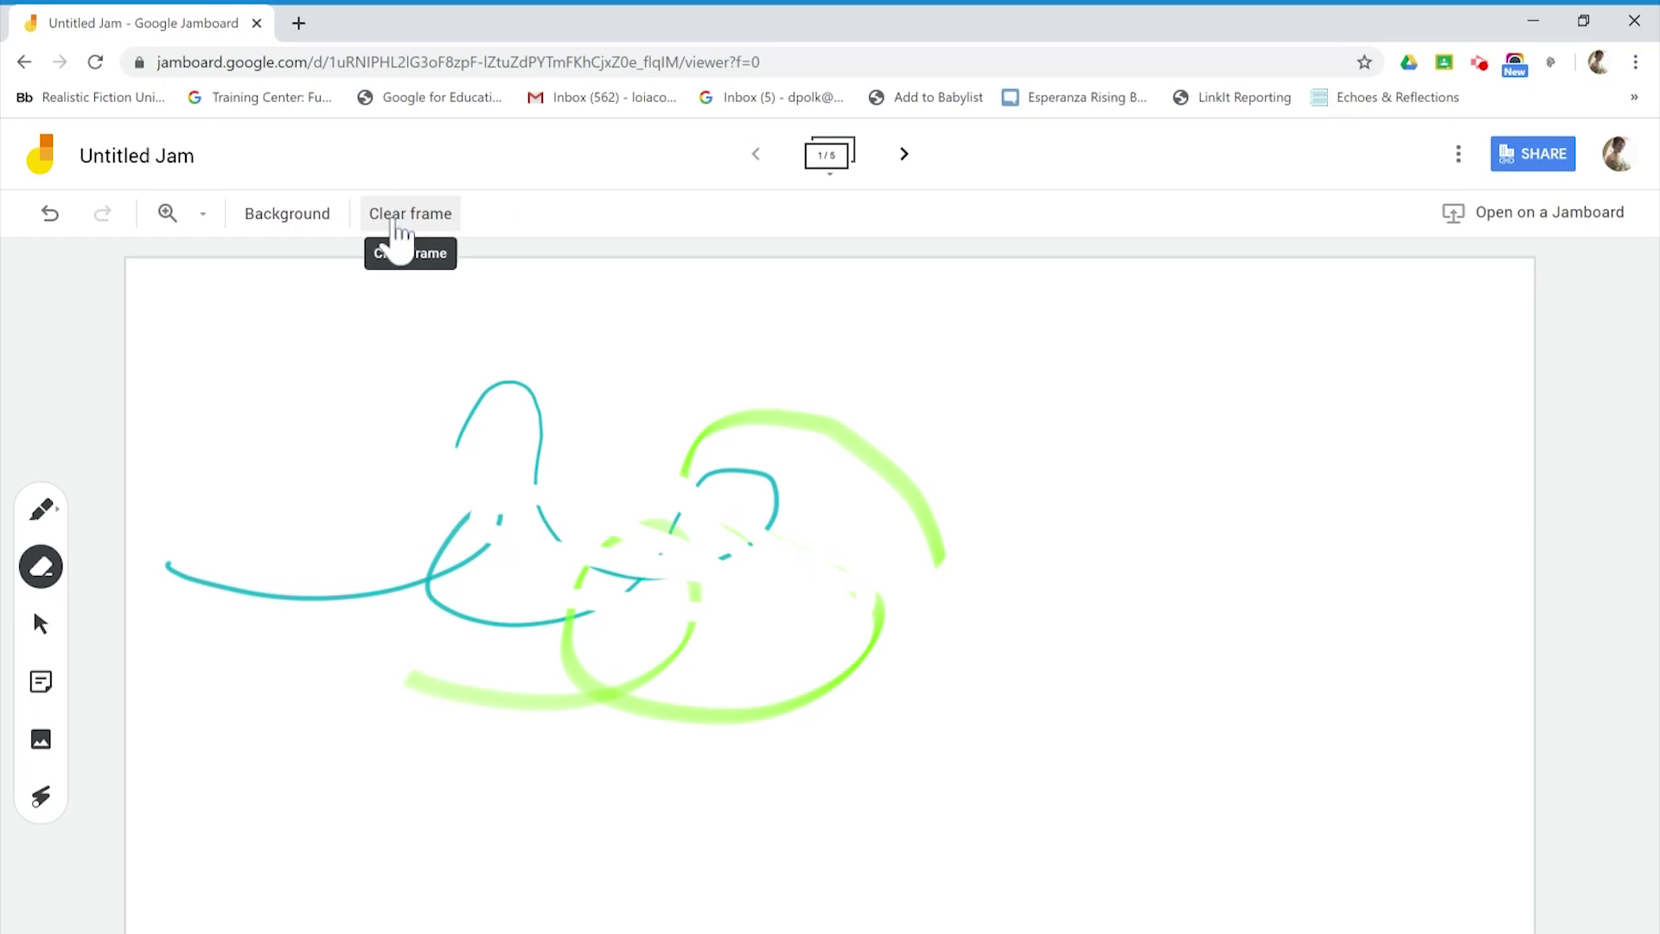
click(398, 226)
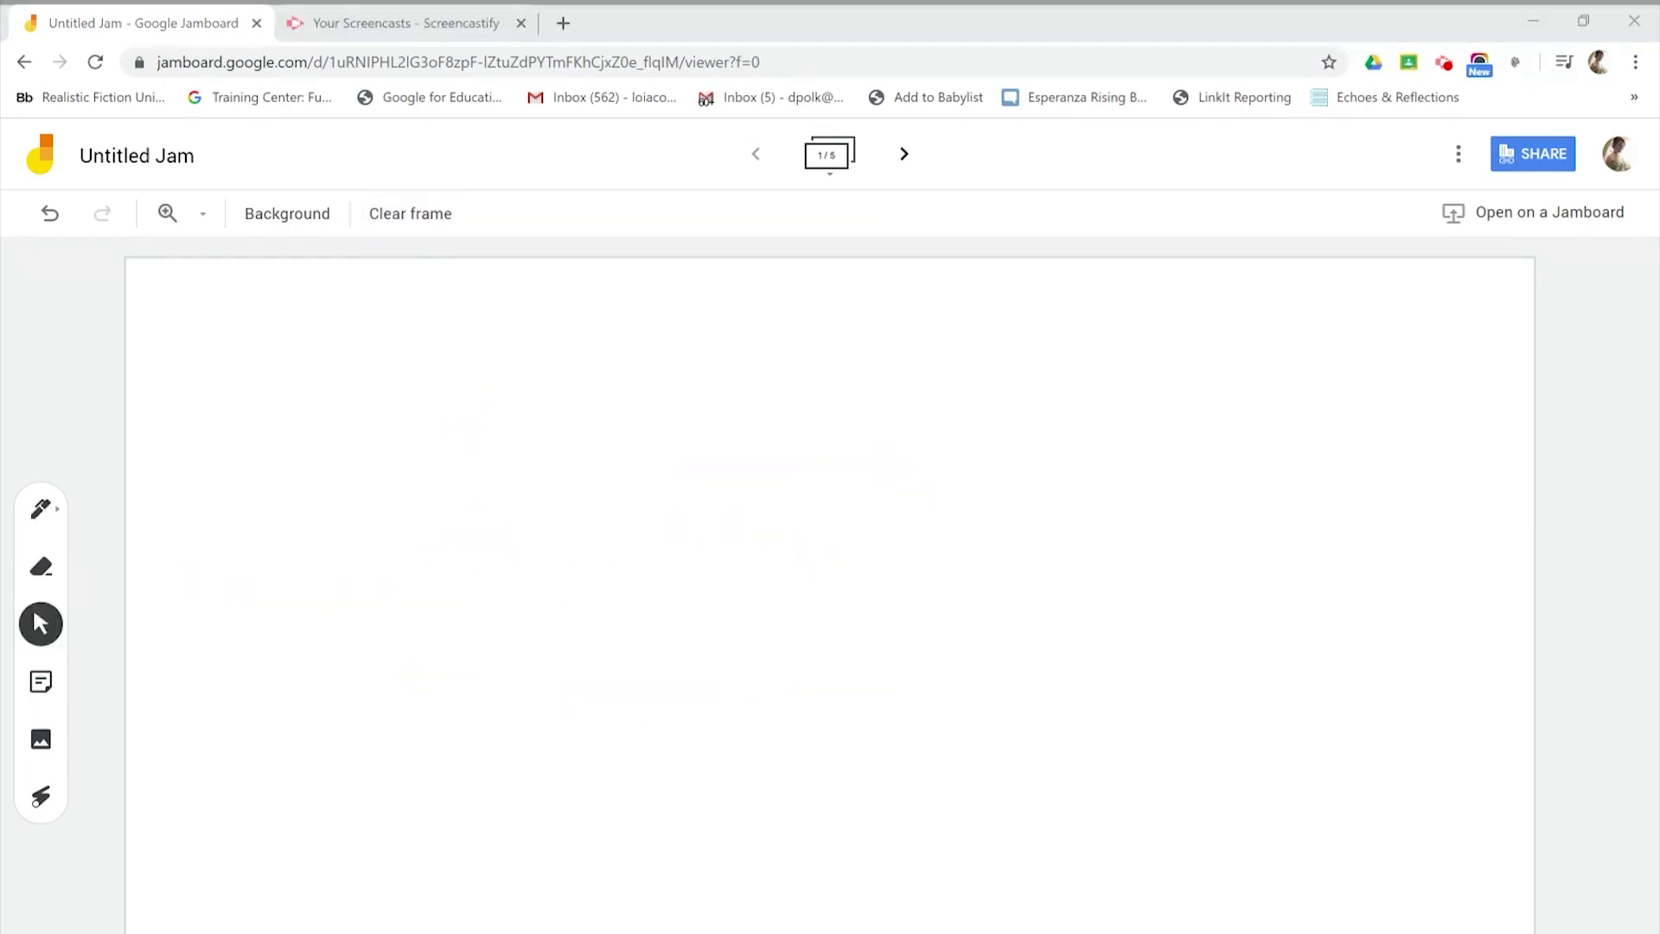
click(51, 697)
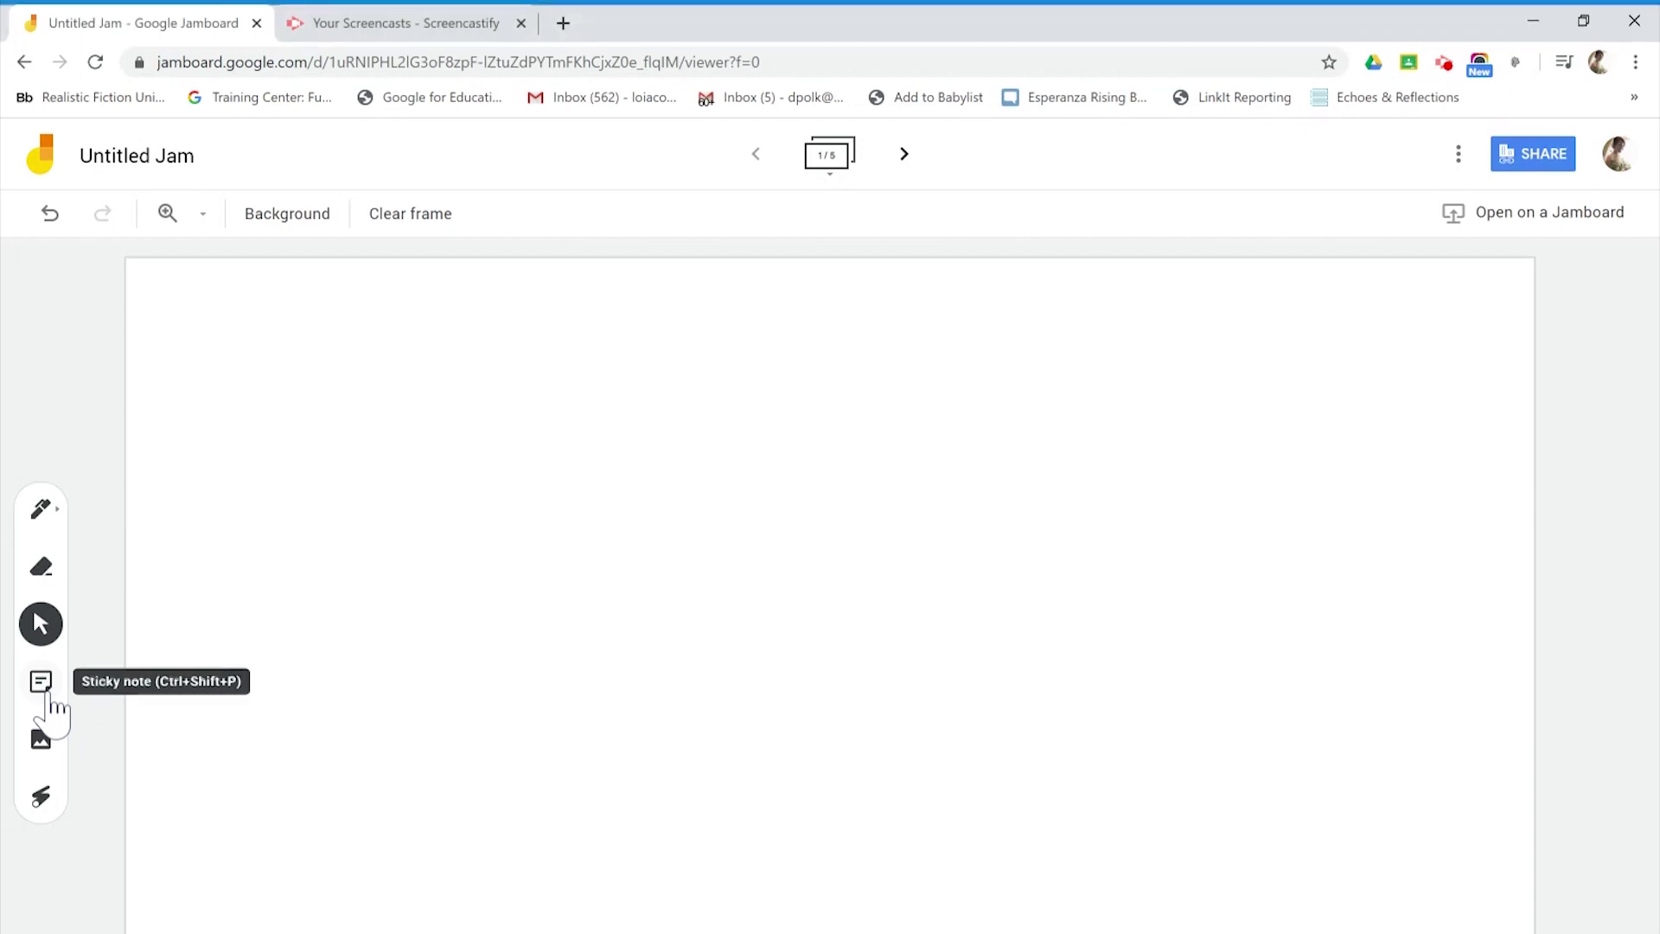
- Add a white, no-colour sticky note reading 'Your Notes' to the frame
click(50, 697)
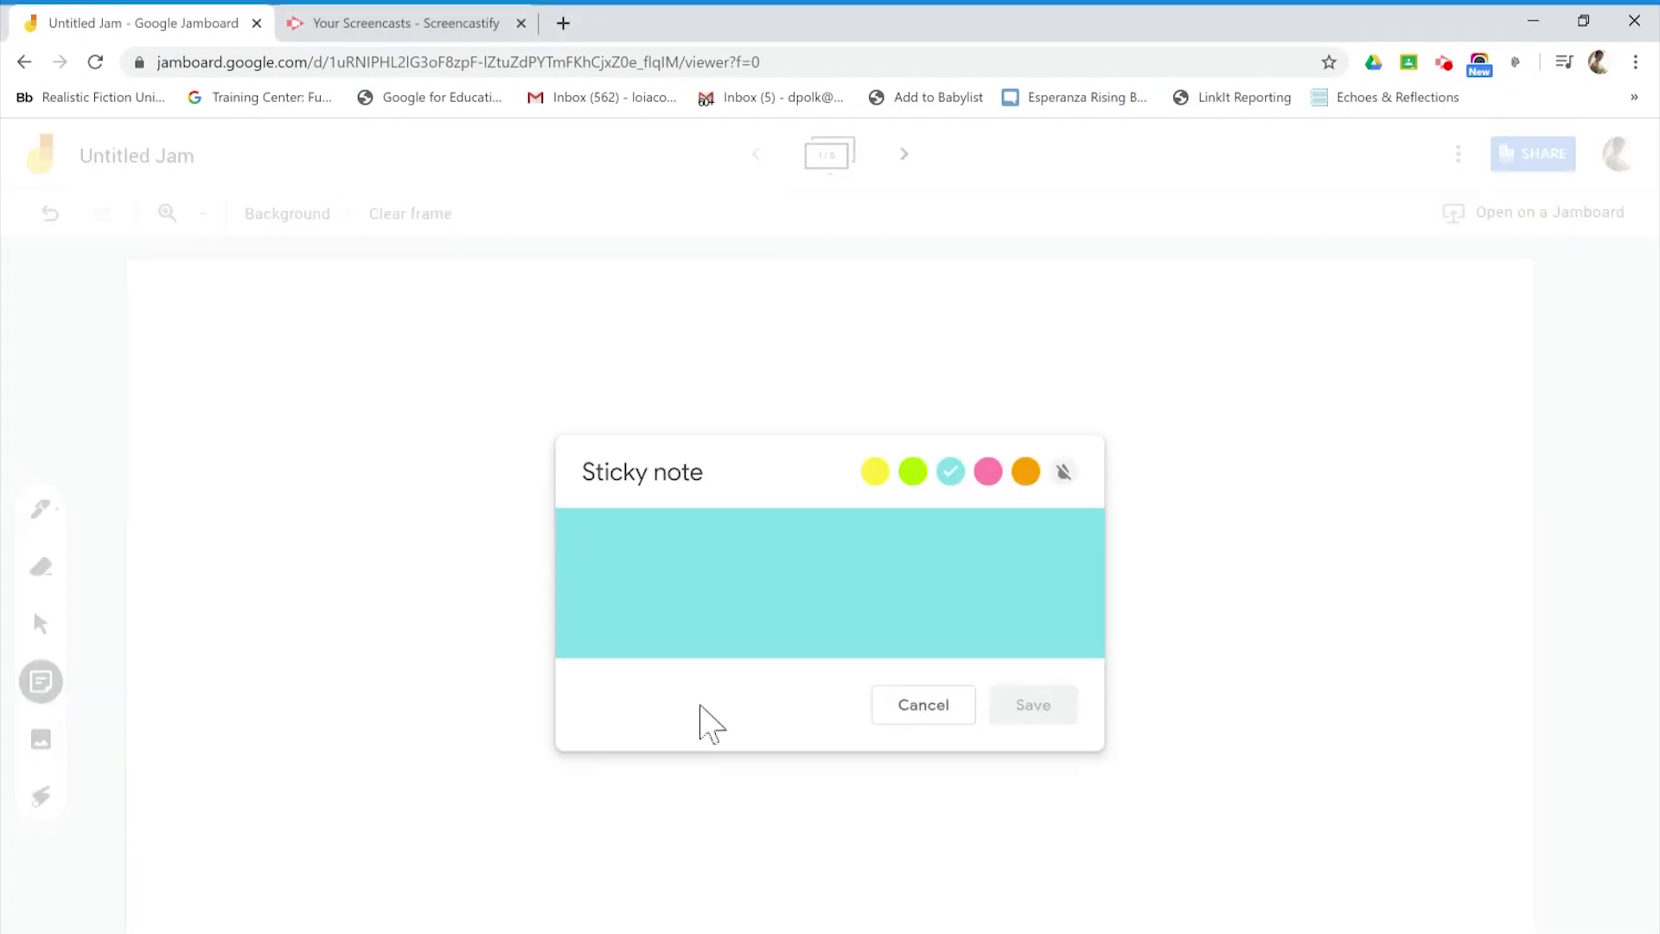
click(874, 473)
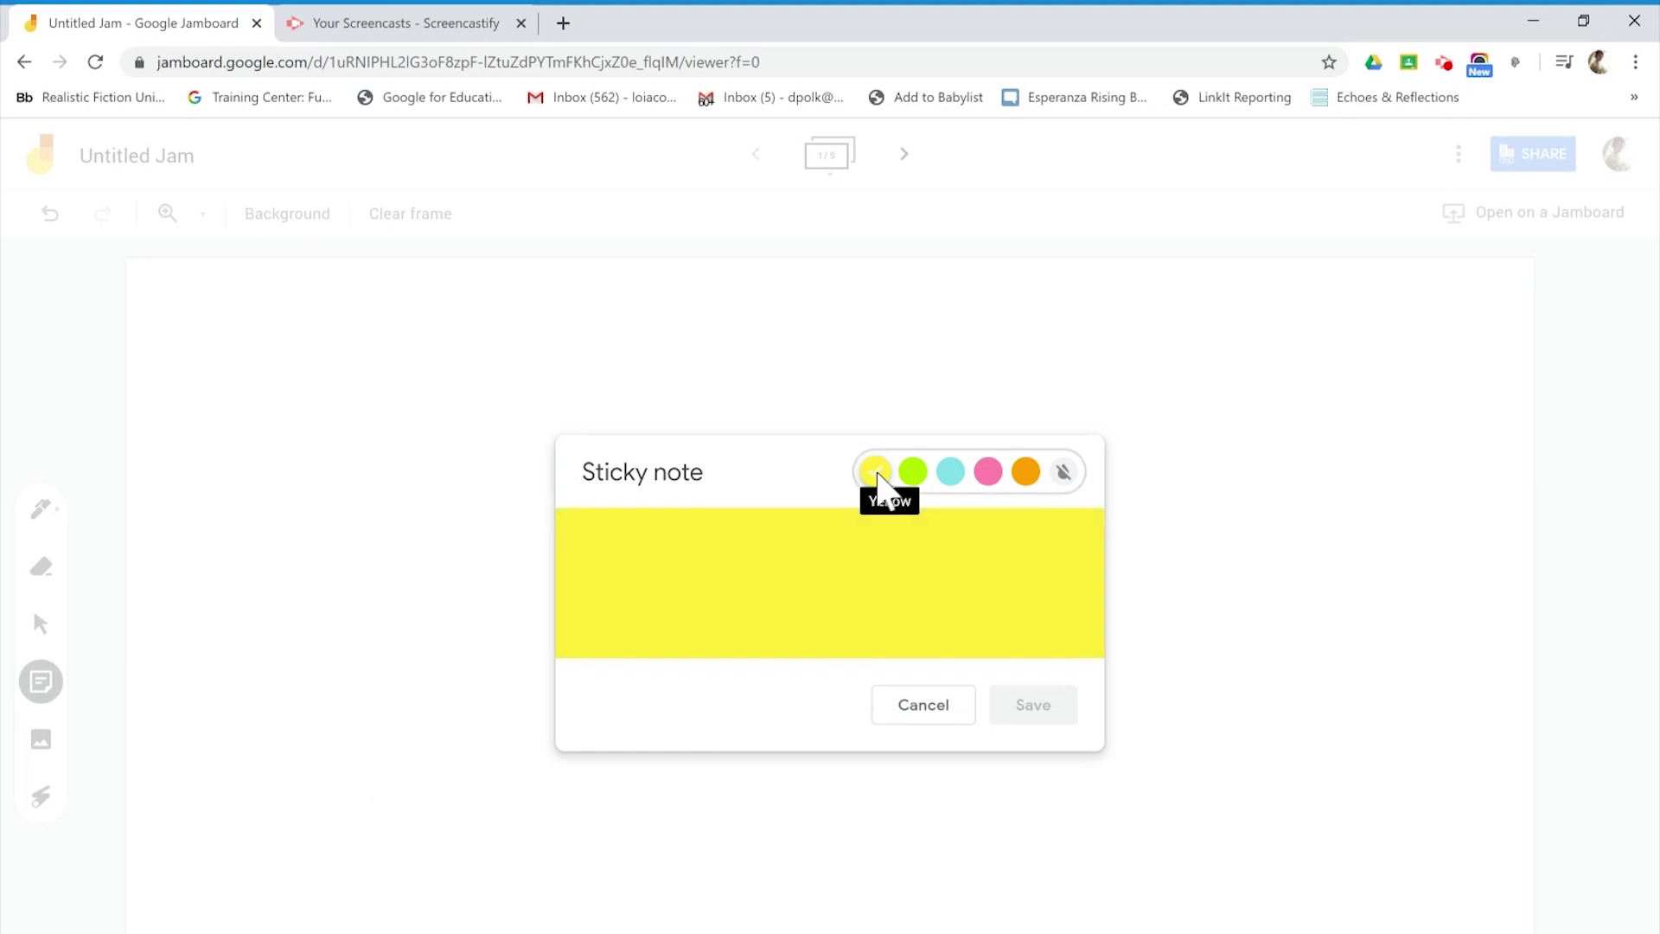
click(913, 473)
click(990, 473)
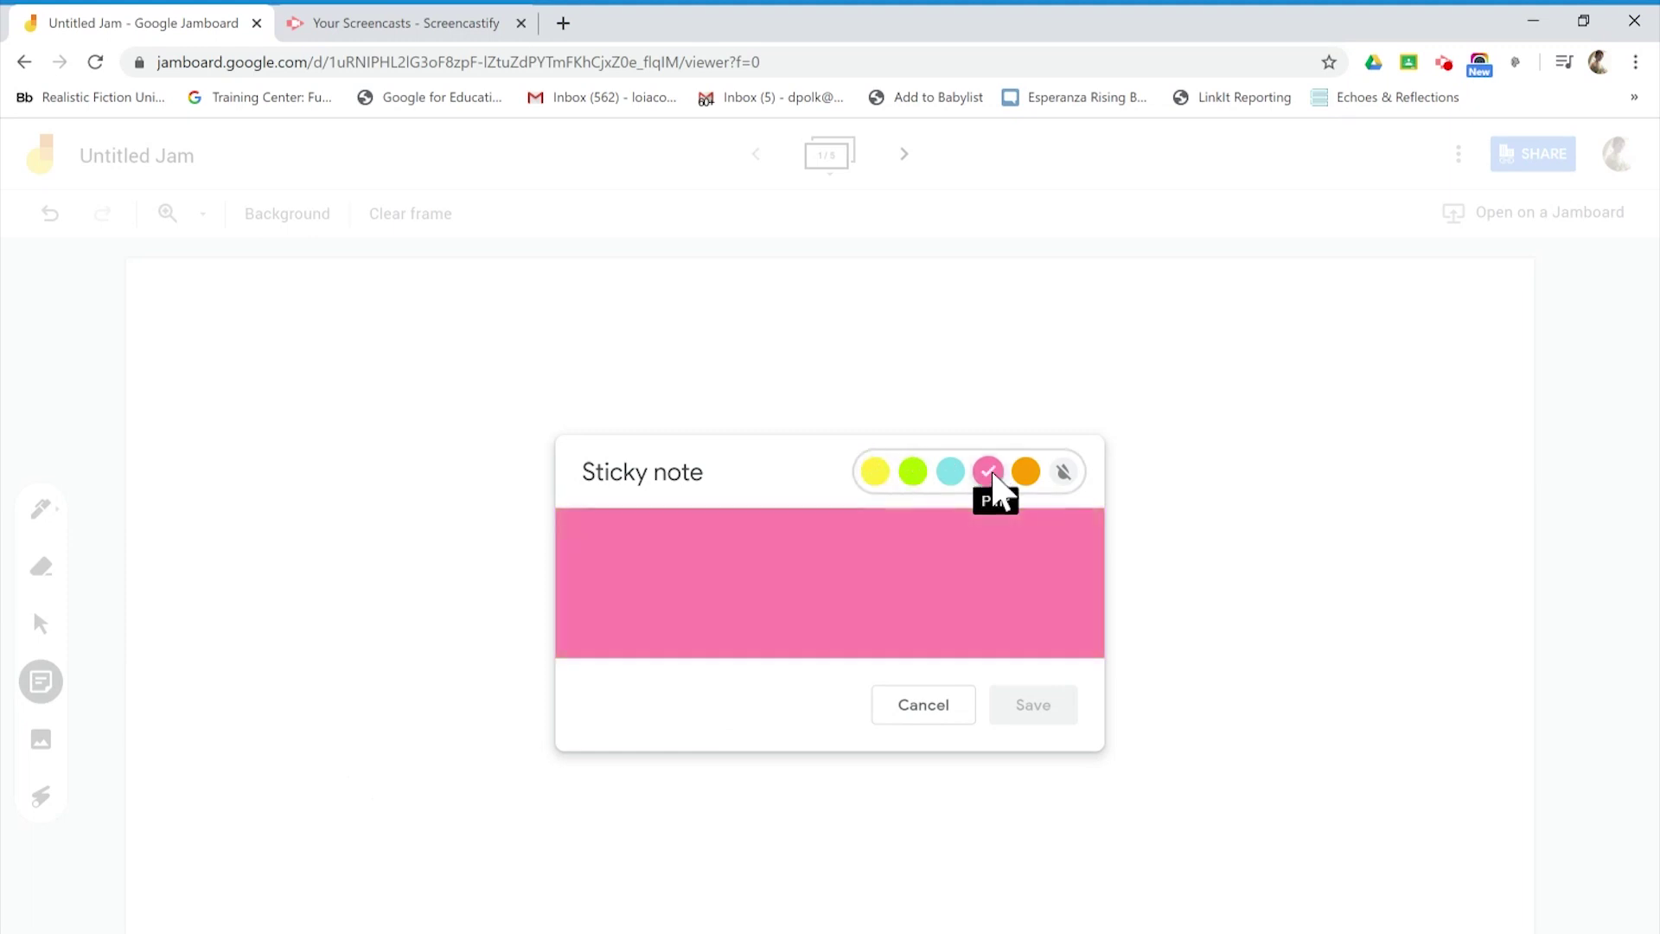
click(1026, 476)
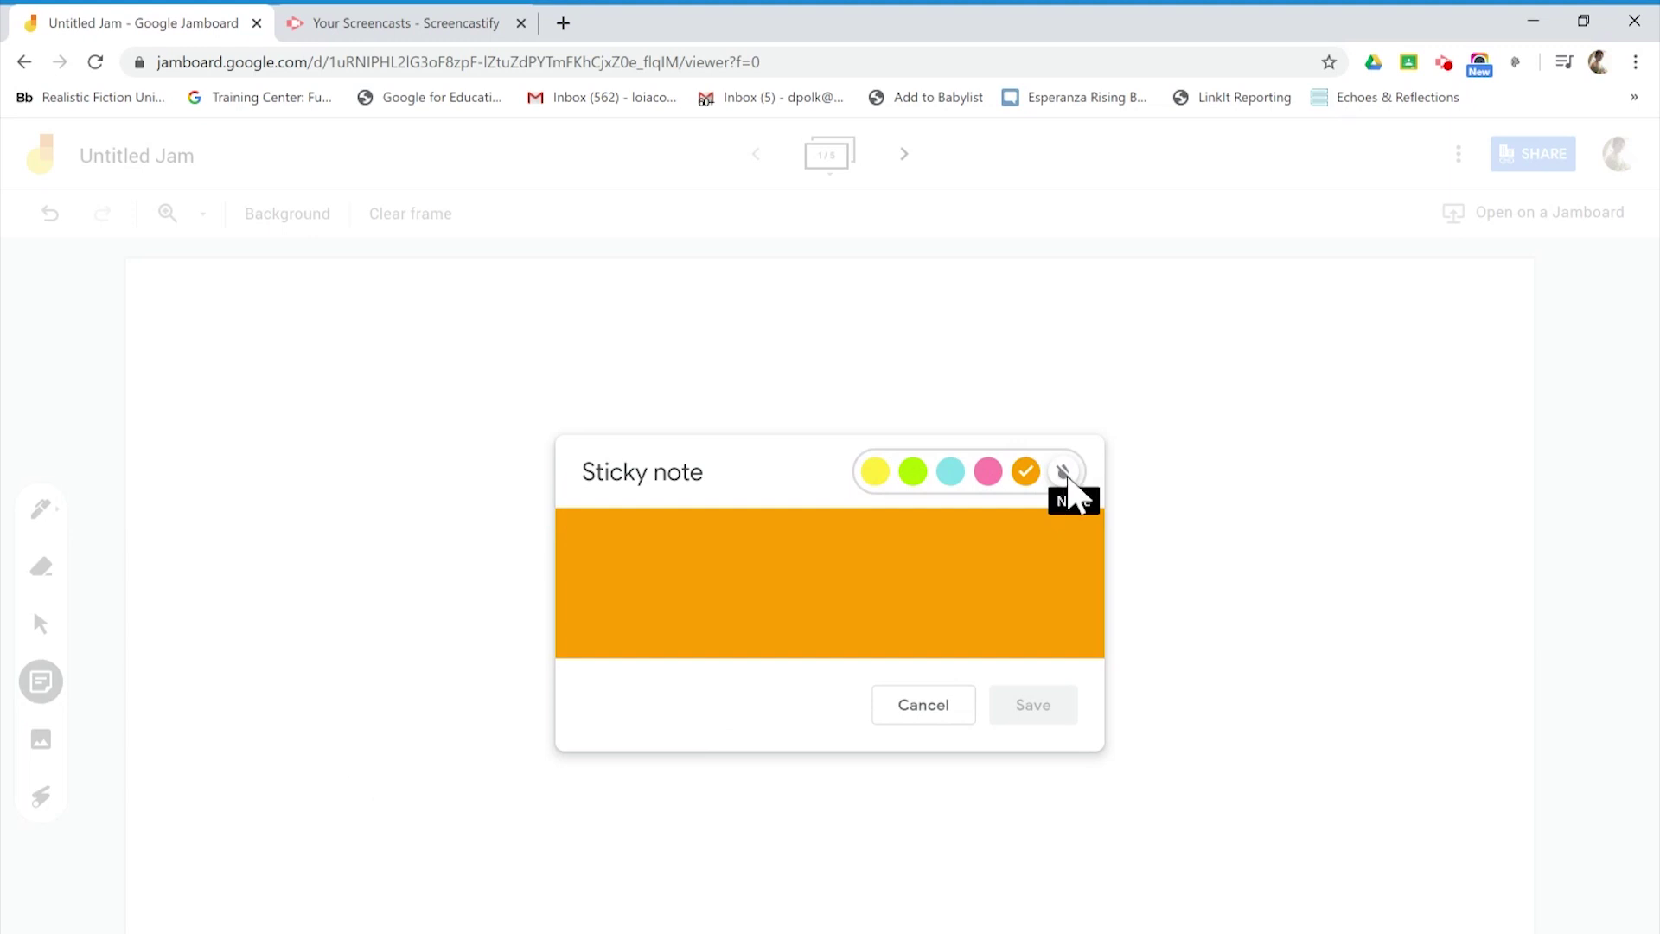
click(1063, 473)
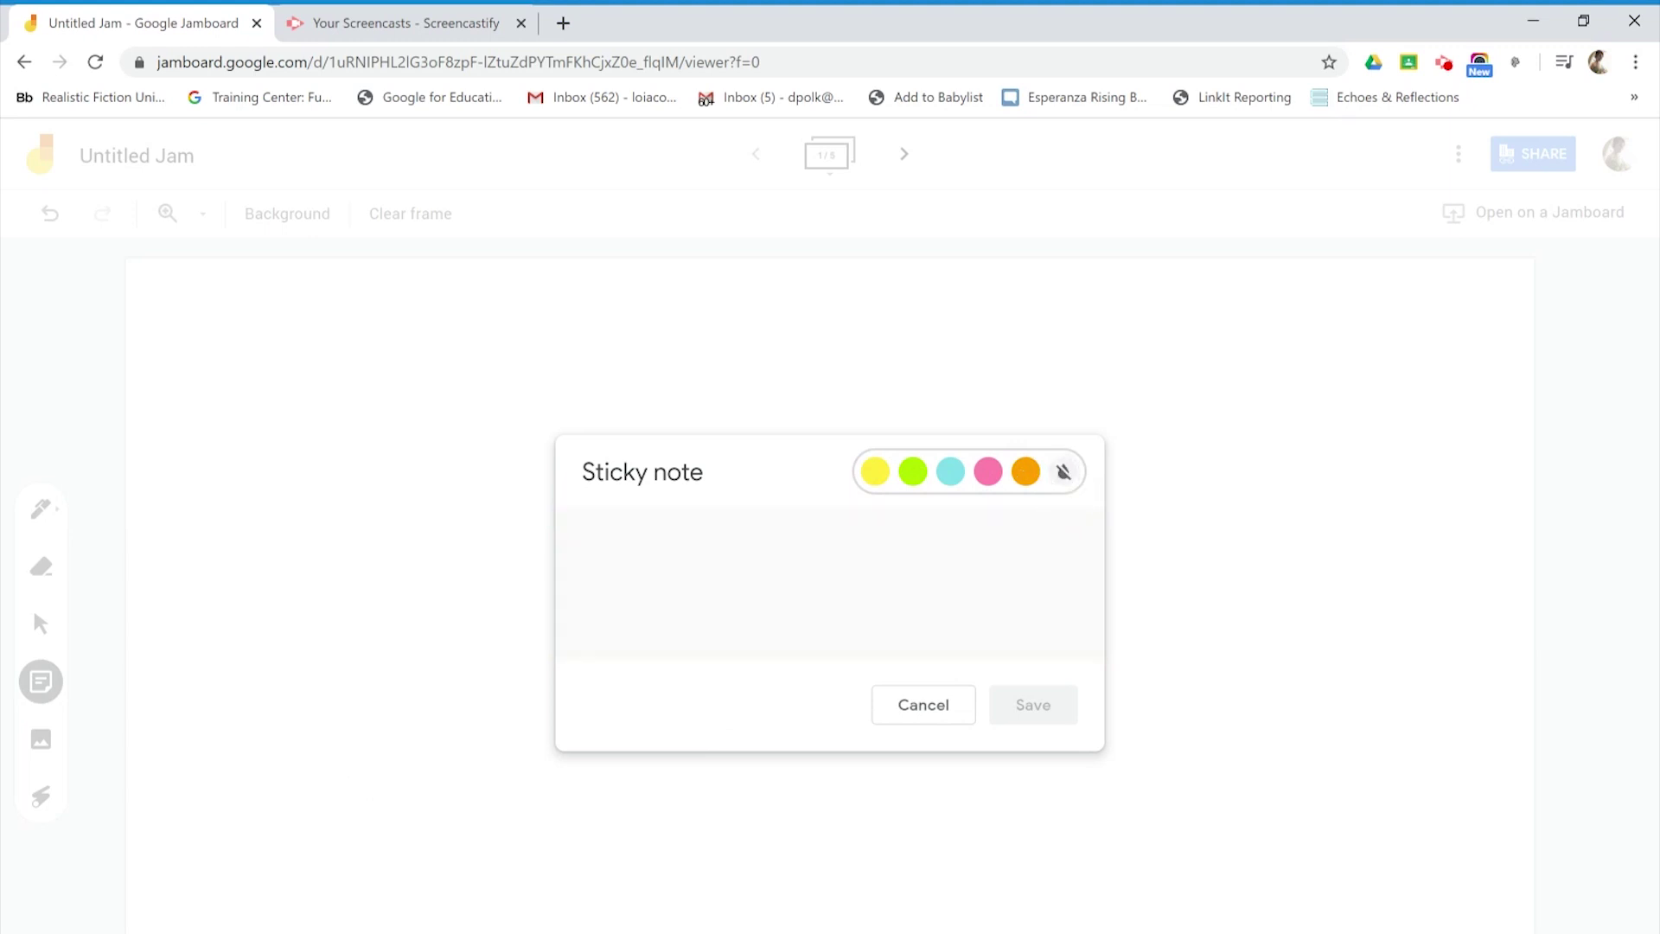
text(Your Notes)
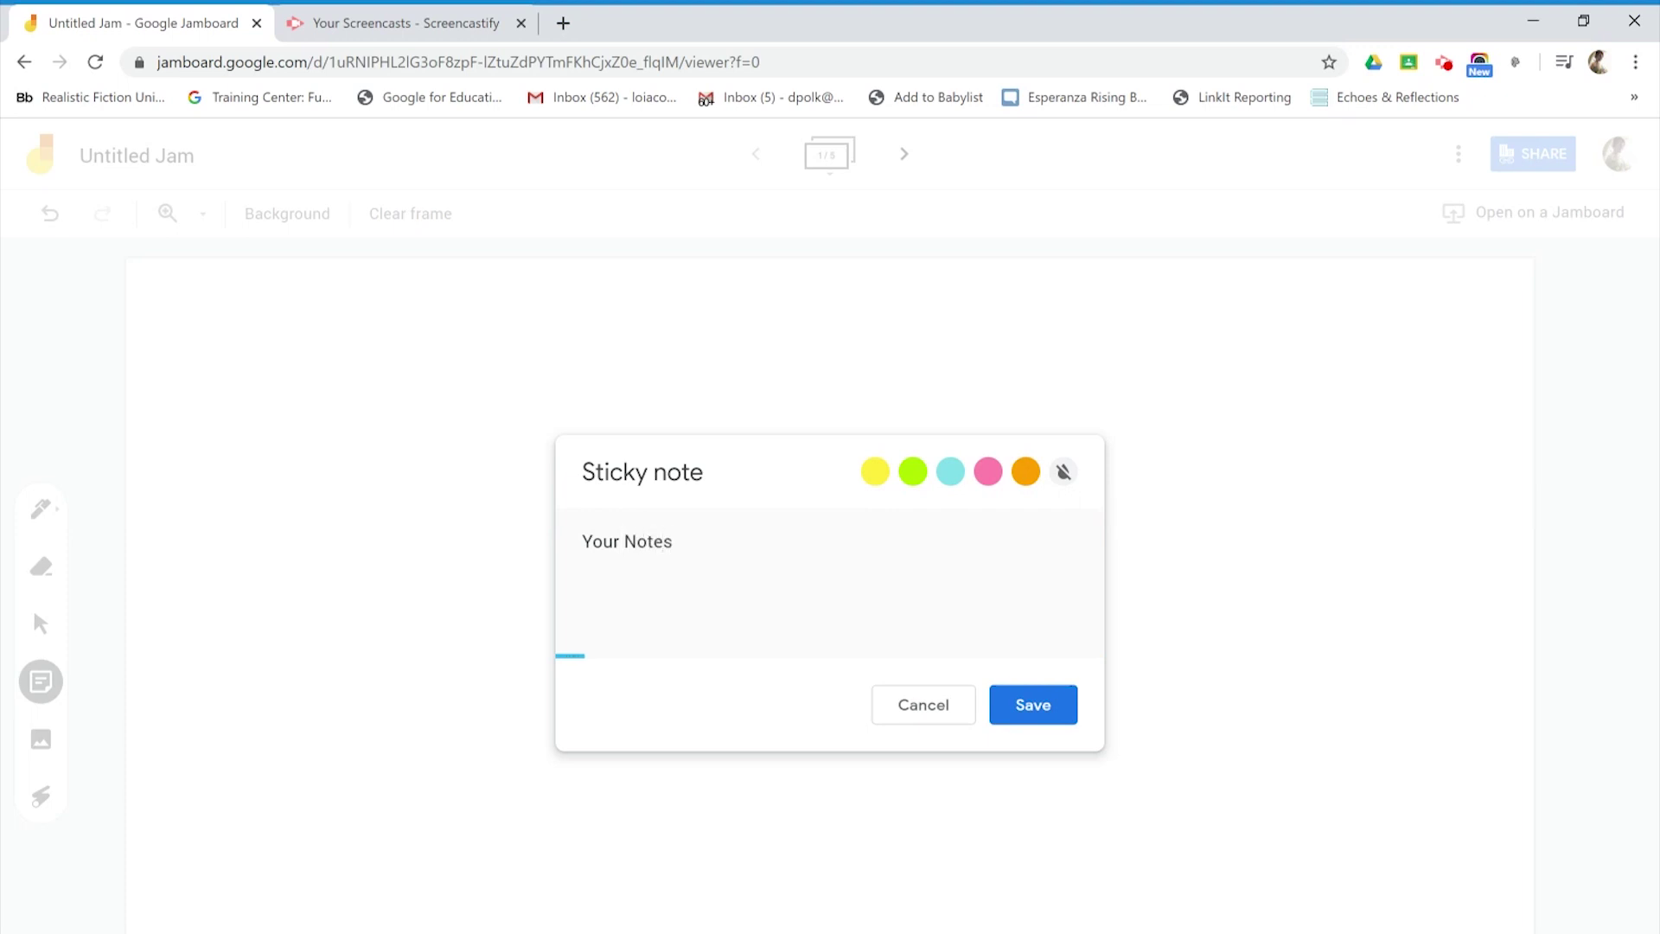
click(1041, 726)
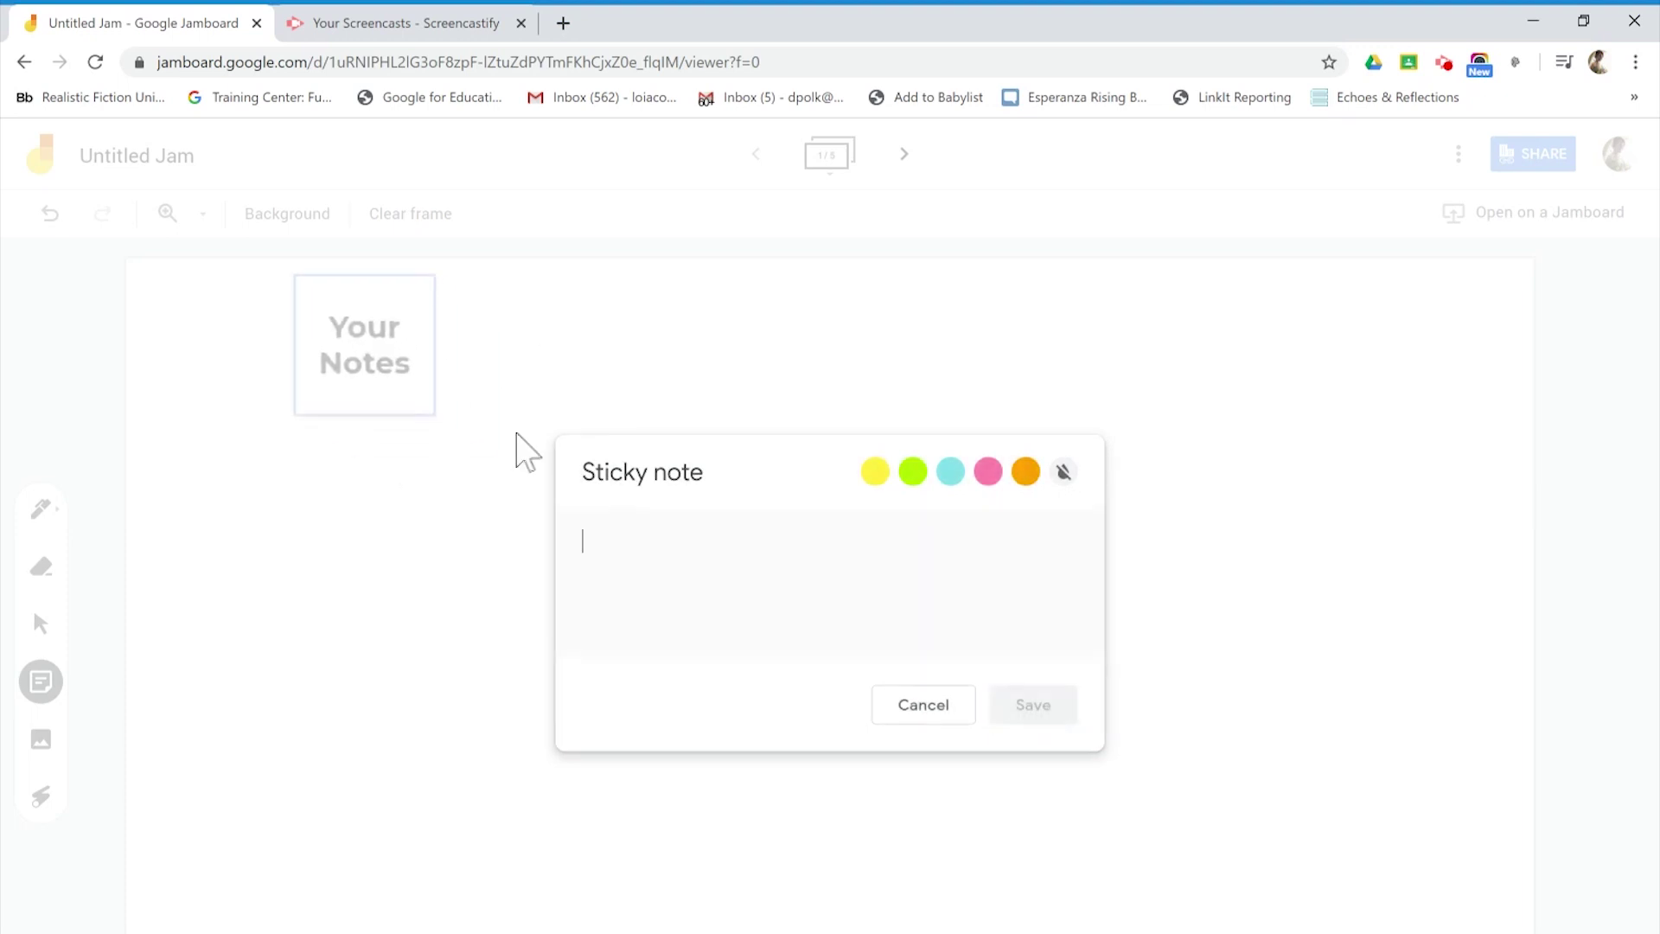
click(921, 705)
- Move the Your Notes note toward the frame centre and enlarge it
drag(418, 360, 890, 424)
drag(909, 494, 1070, 611)
mouse_move(766, 349)
mouse_down()
mouse_move(867, 326)
mouse_move(767, 352)
mouse_up()
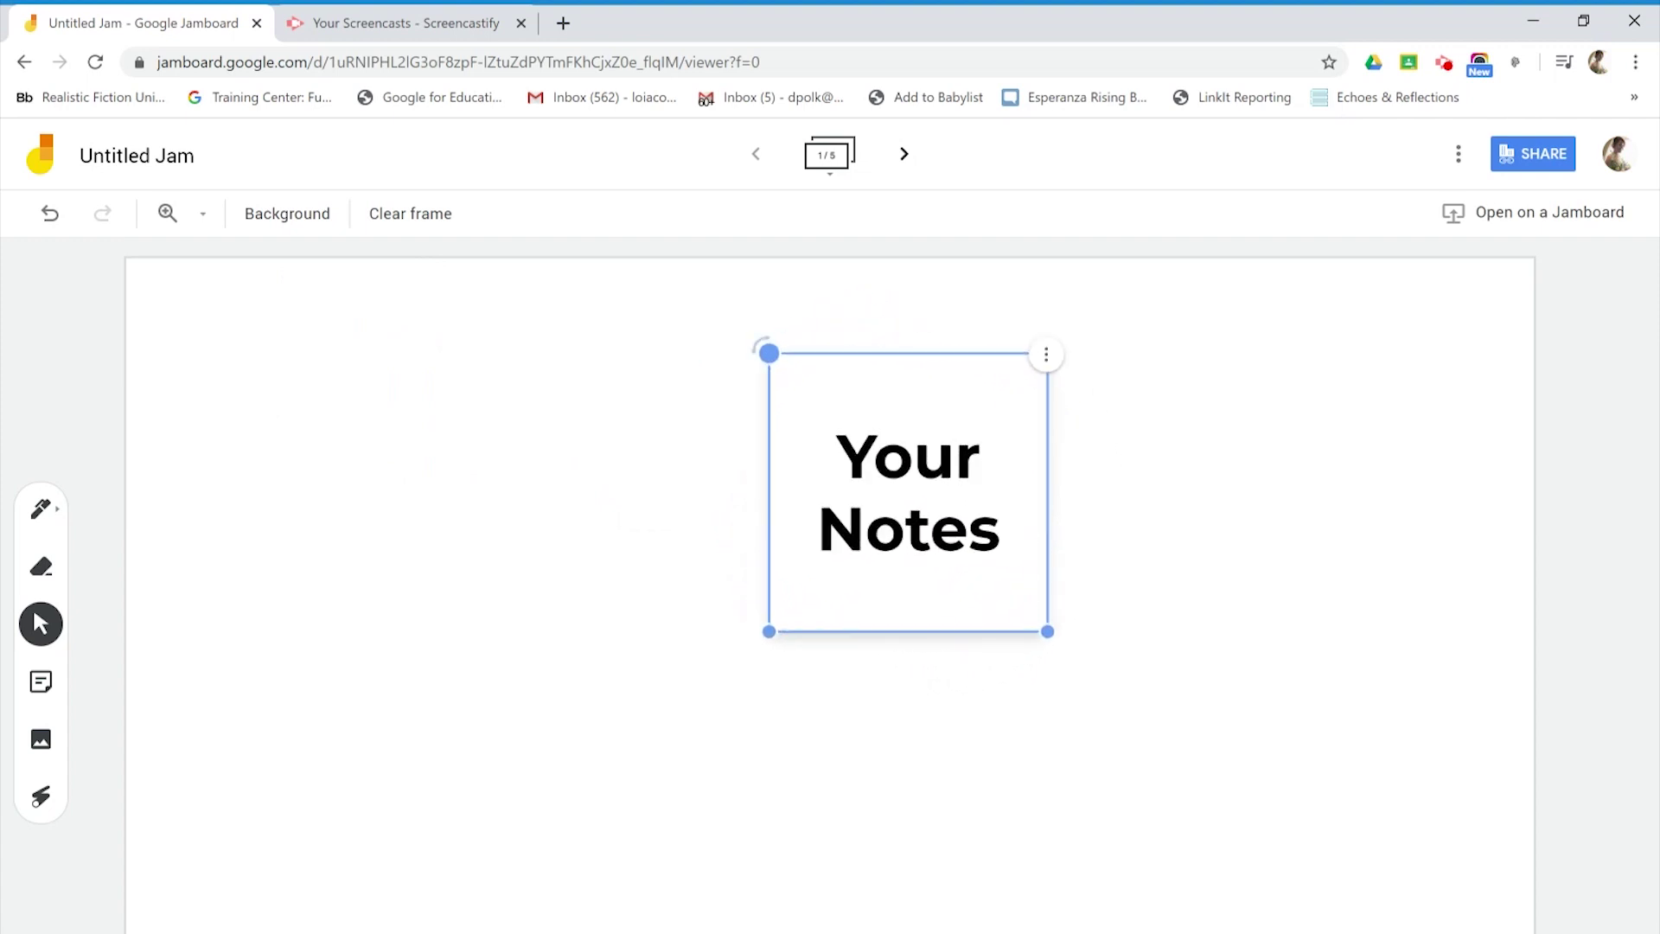
- Duplicate the Your Notes note, move the copy right, then delete it
click(1047, 355)
click(1091, 401)
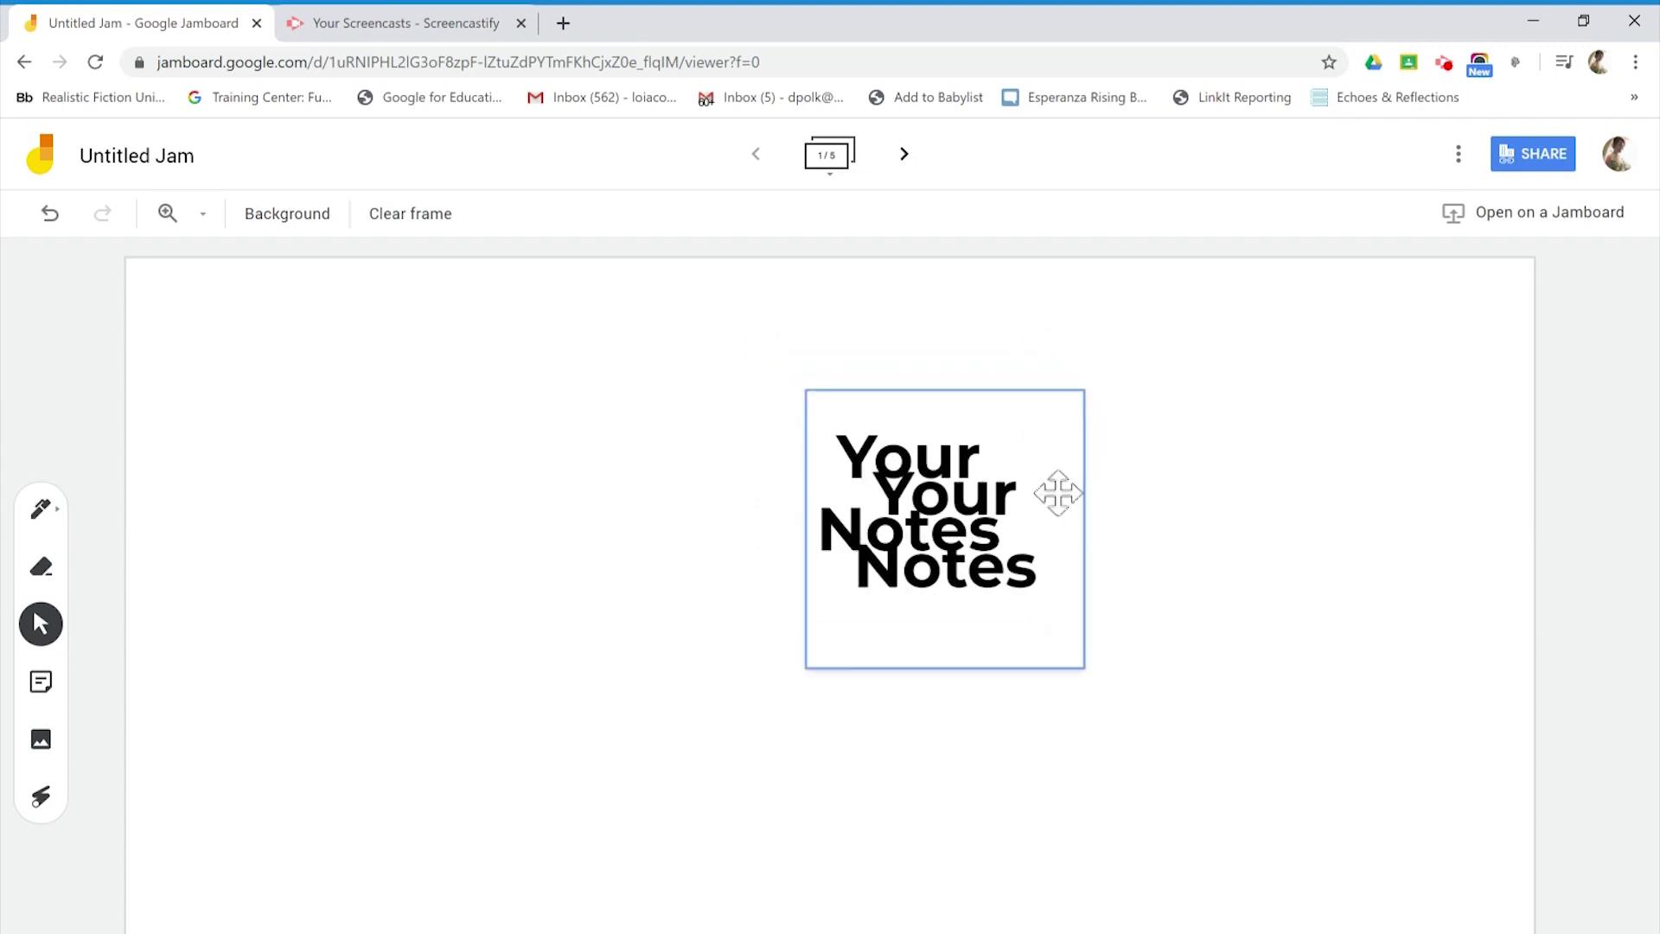
drag(1058, 493, 1258, 543)
click(1313, 437)
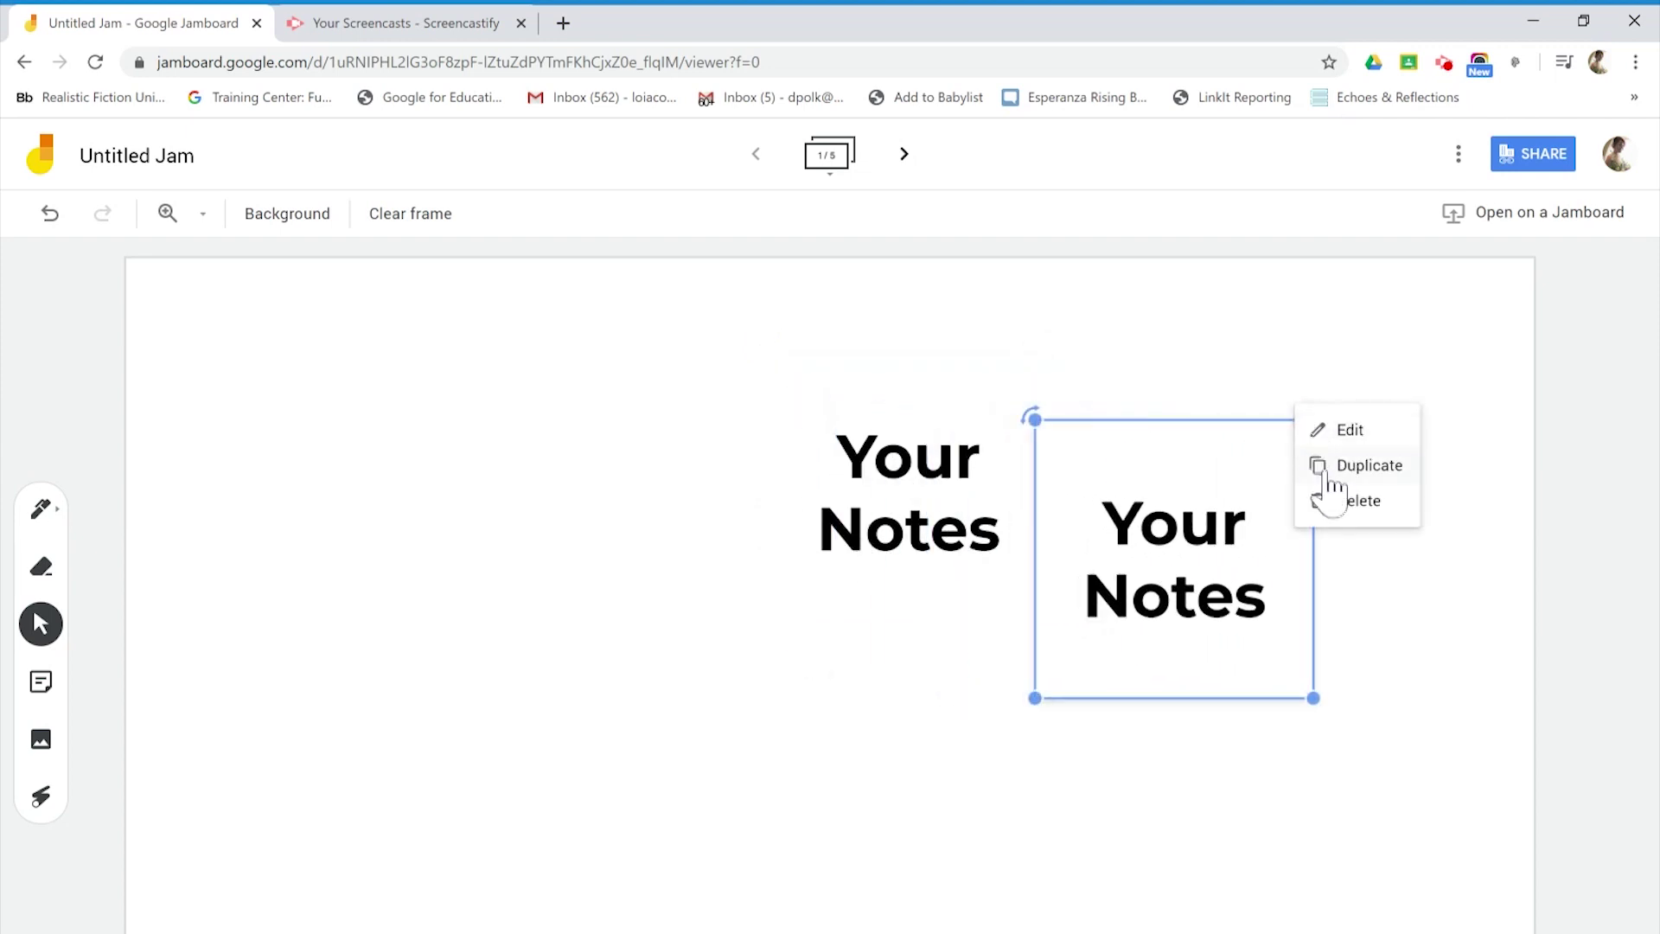
click(1335, 501)
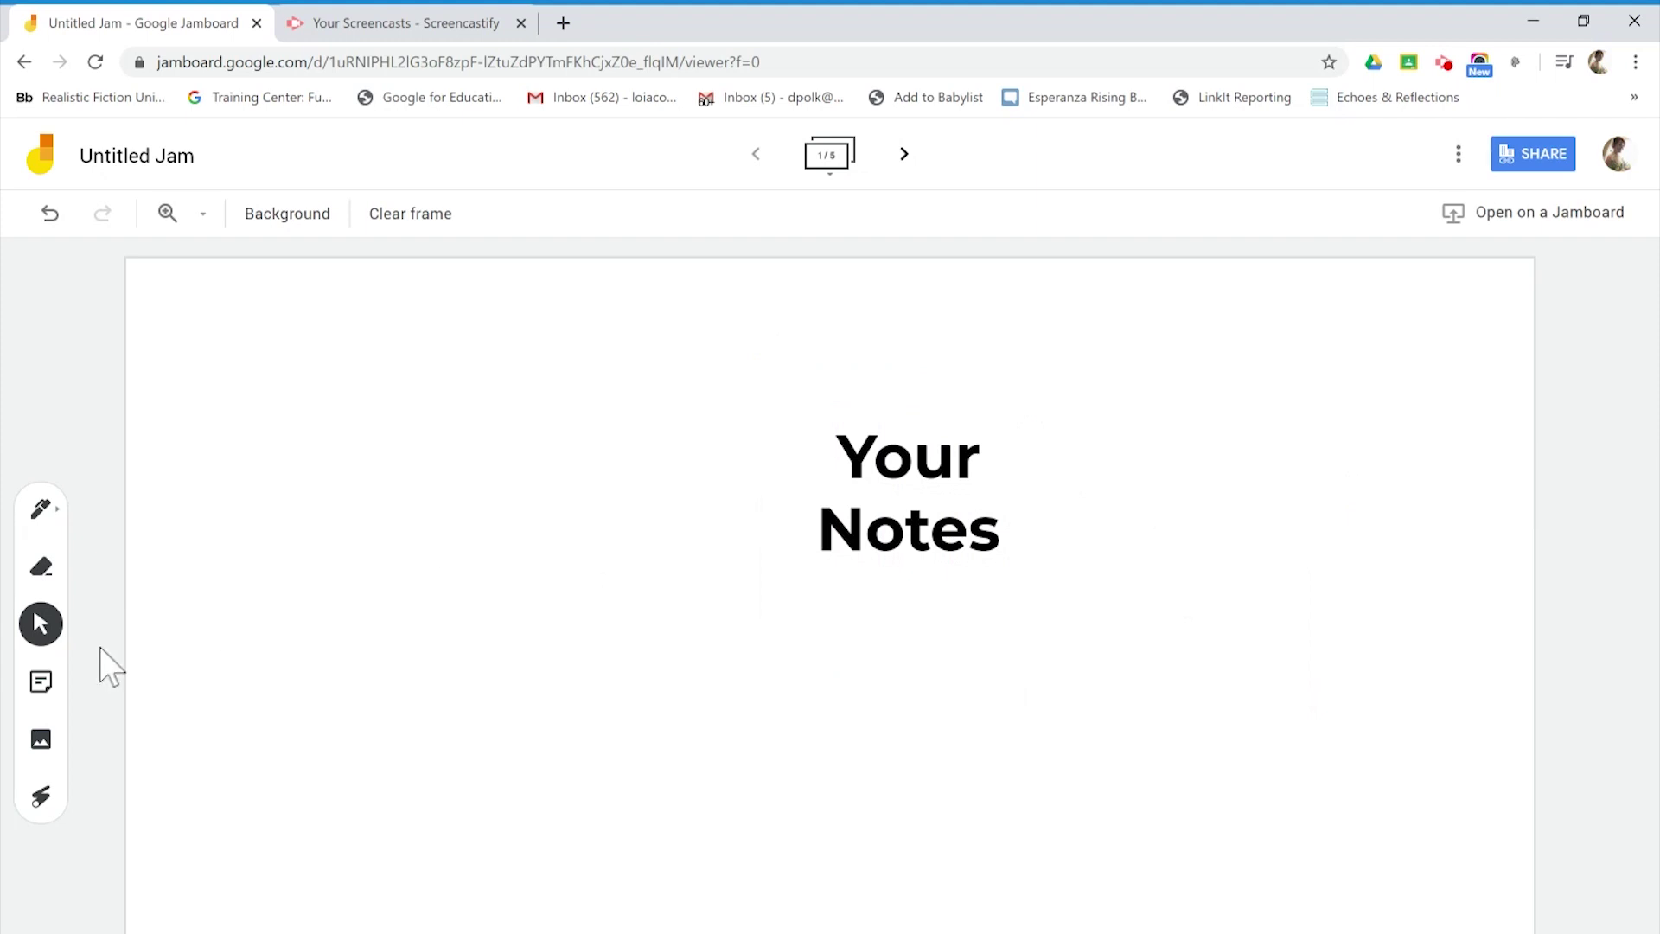
click(39, 685)
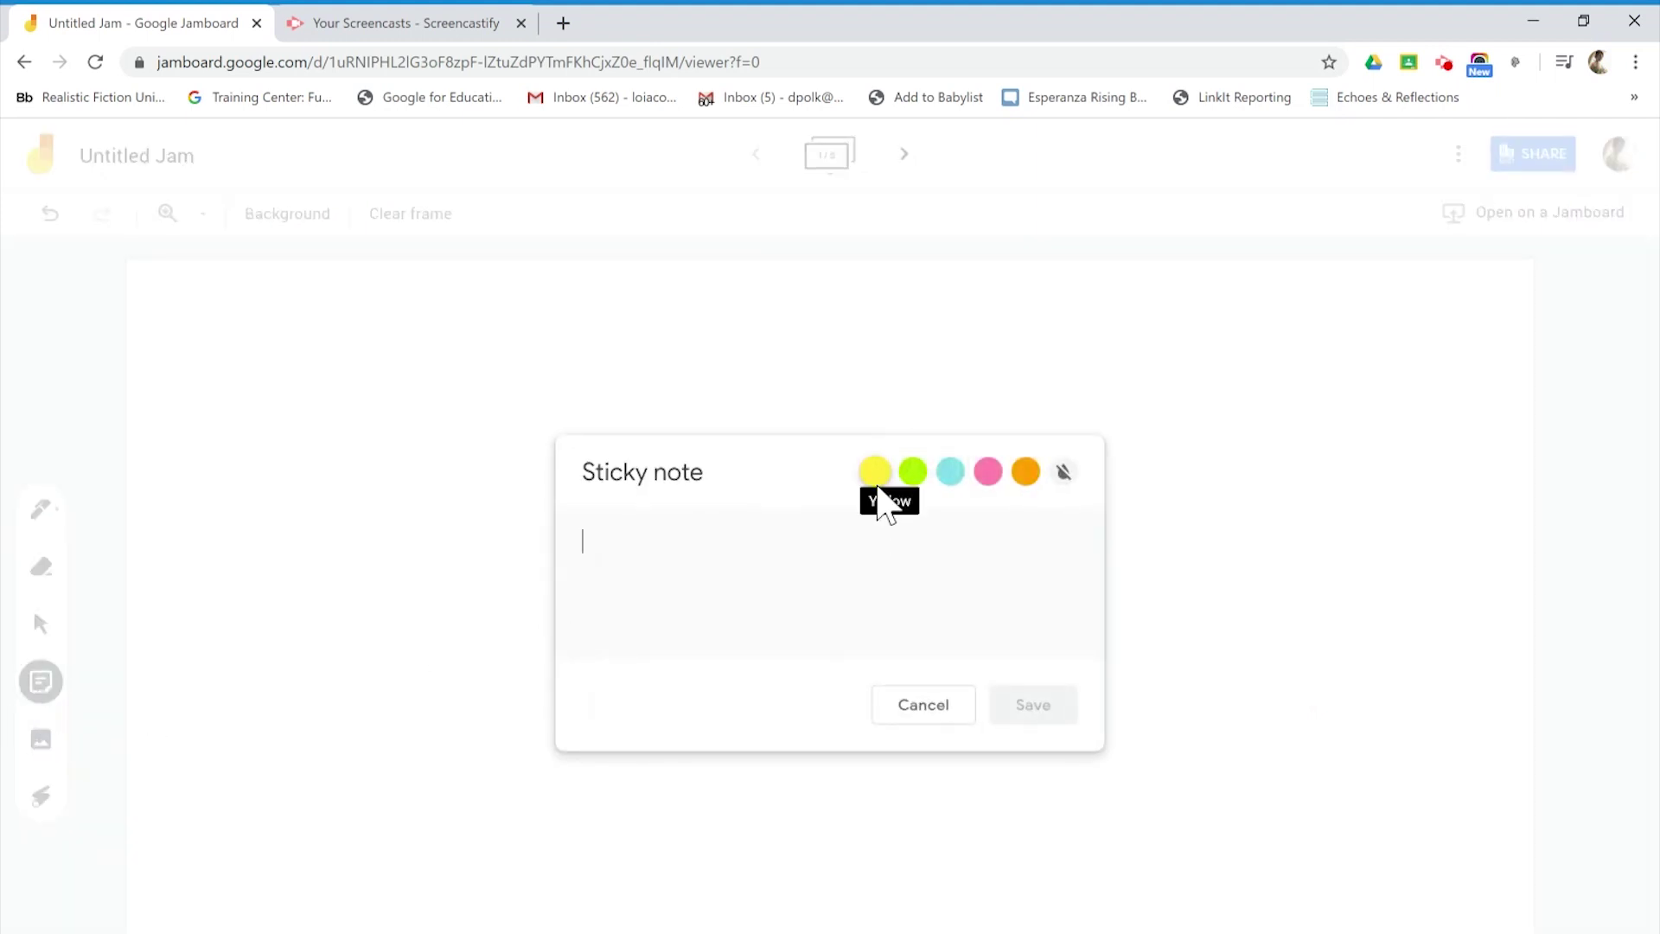
- Add a yellow sticky note reading '1' to the frame
click(878, 489)
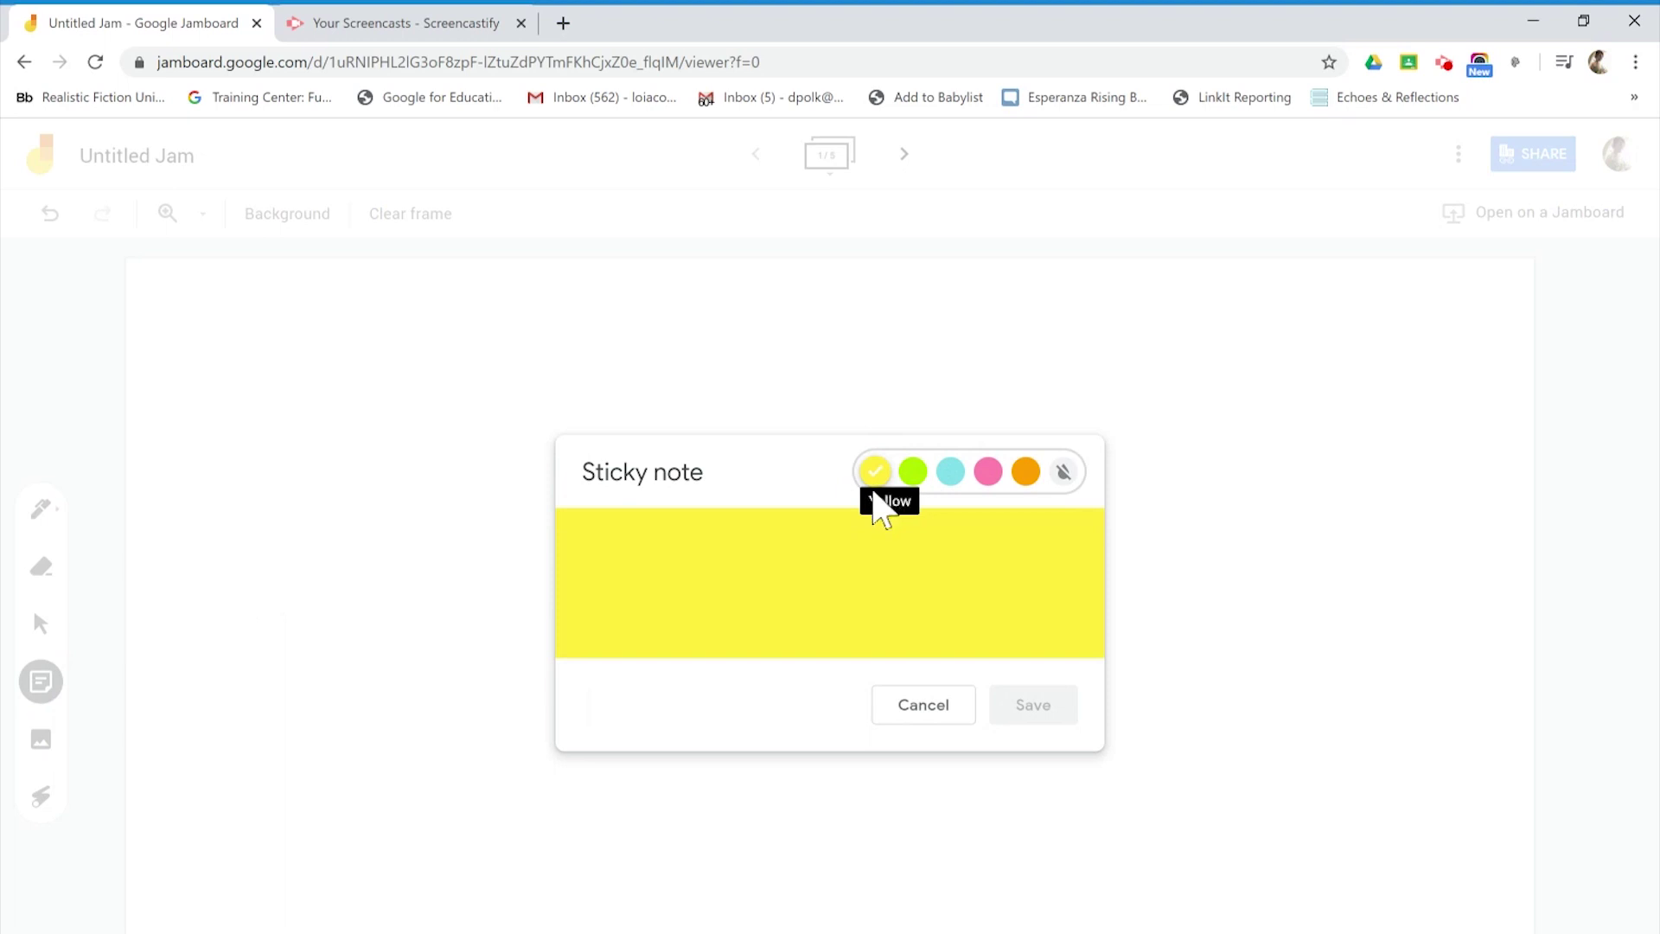
click(588, 540)
text(1)
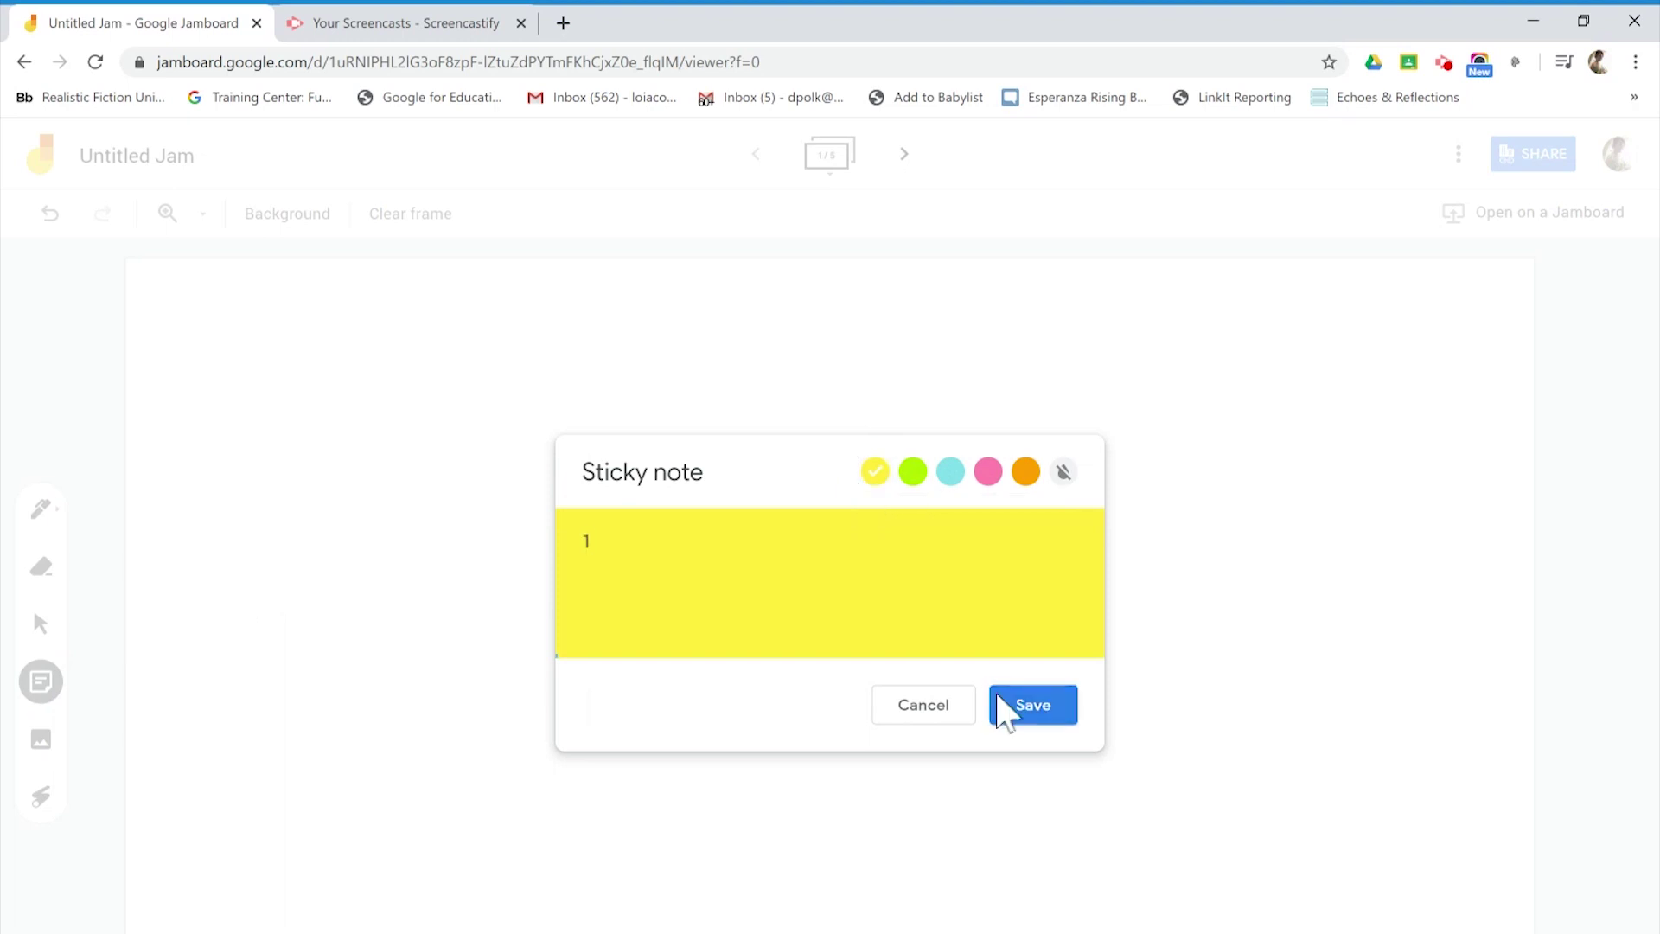
click(1040, 714)
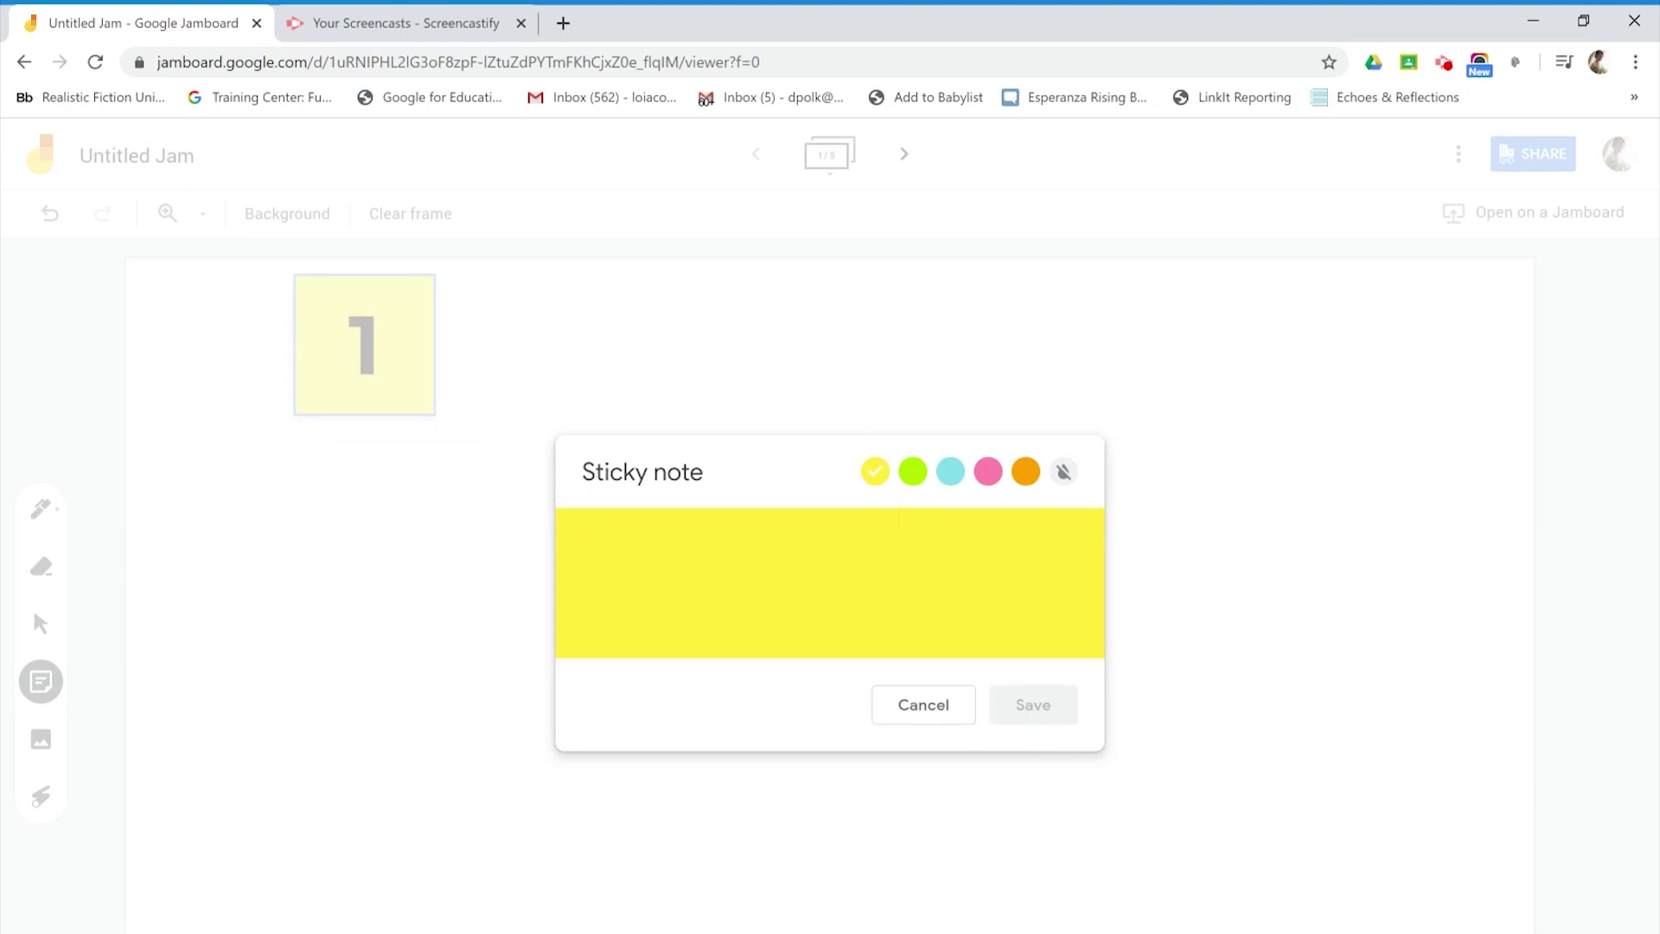
- Add a cyan sticky note reading '2' and bring up its options
text(2)
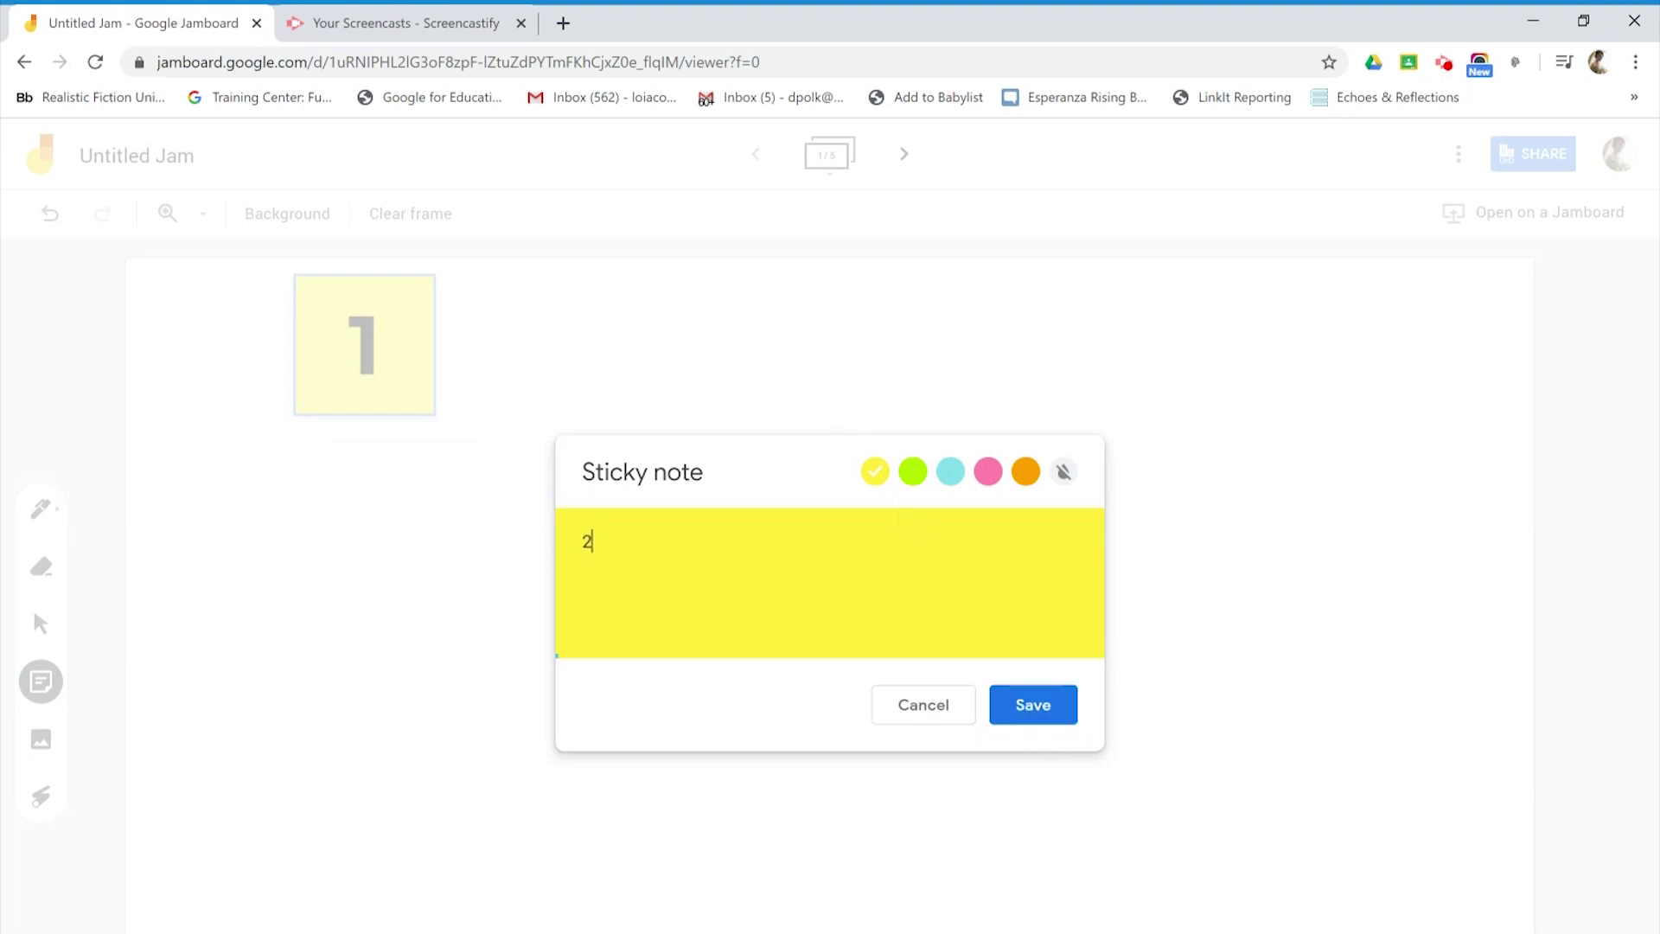
click(950, 473)
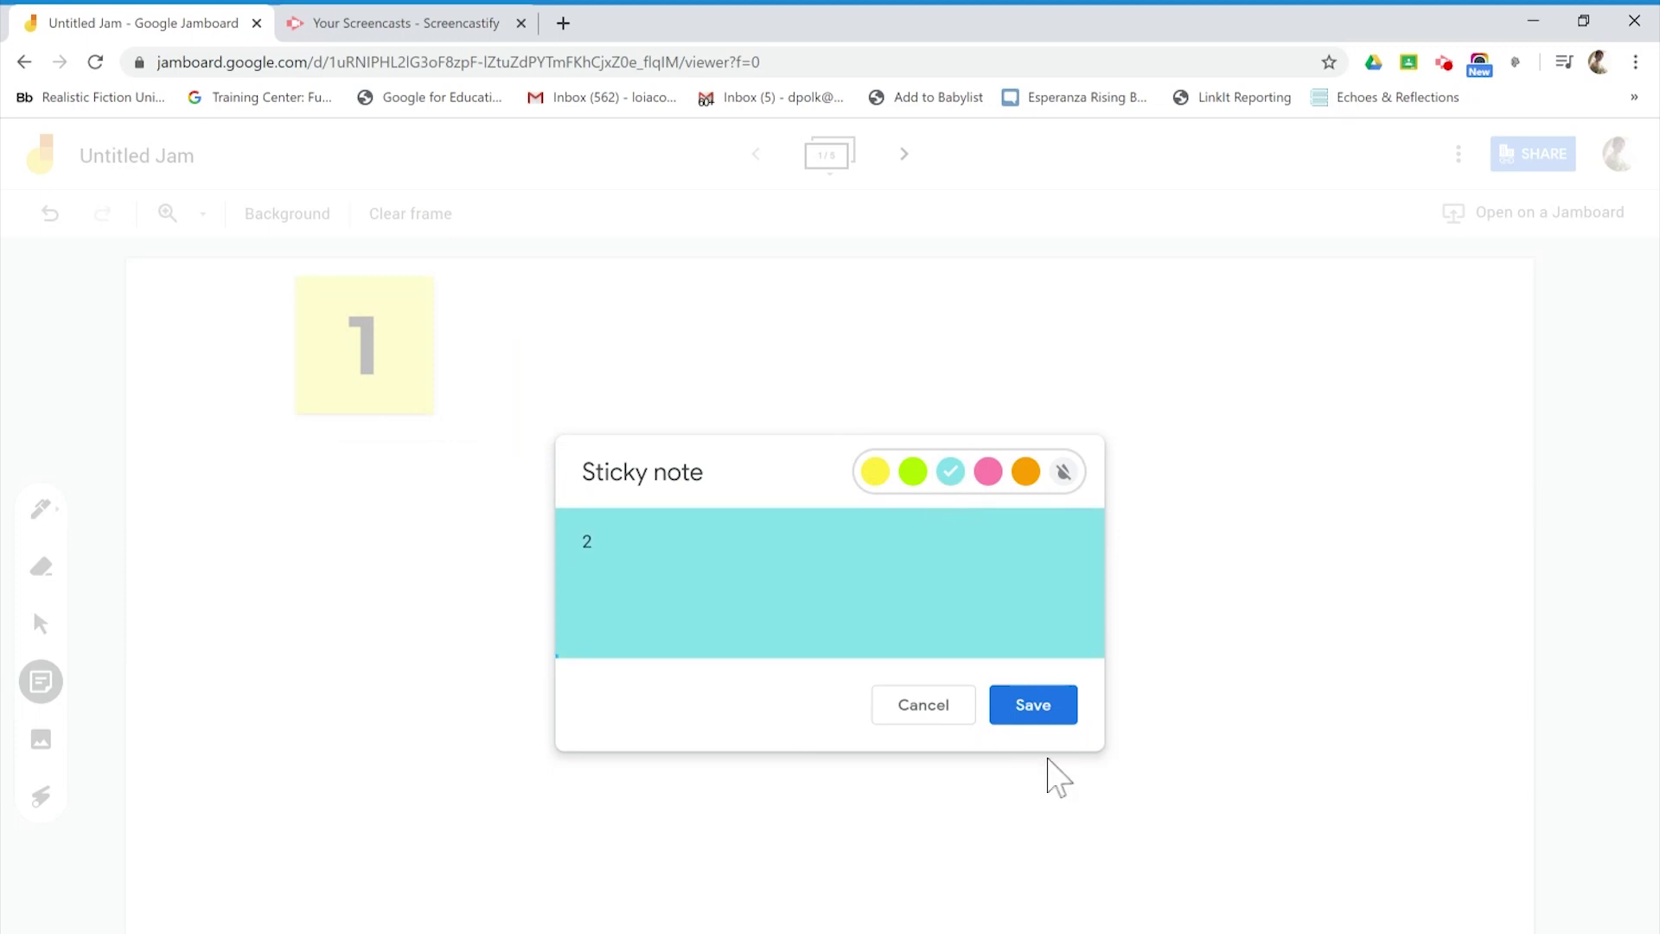
click(1046, 714)
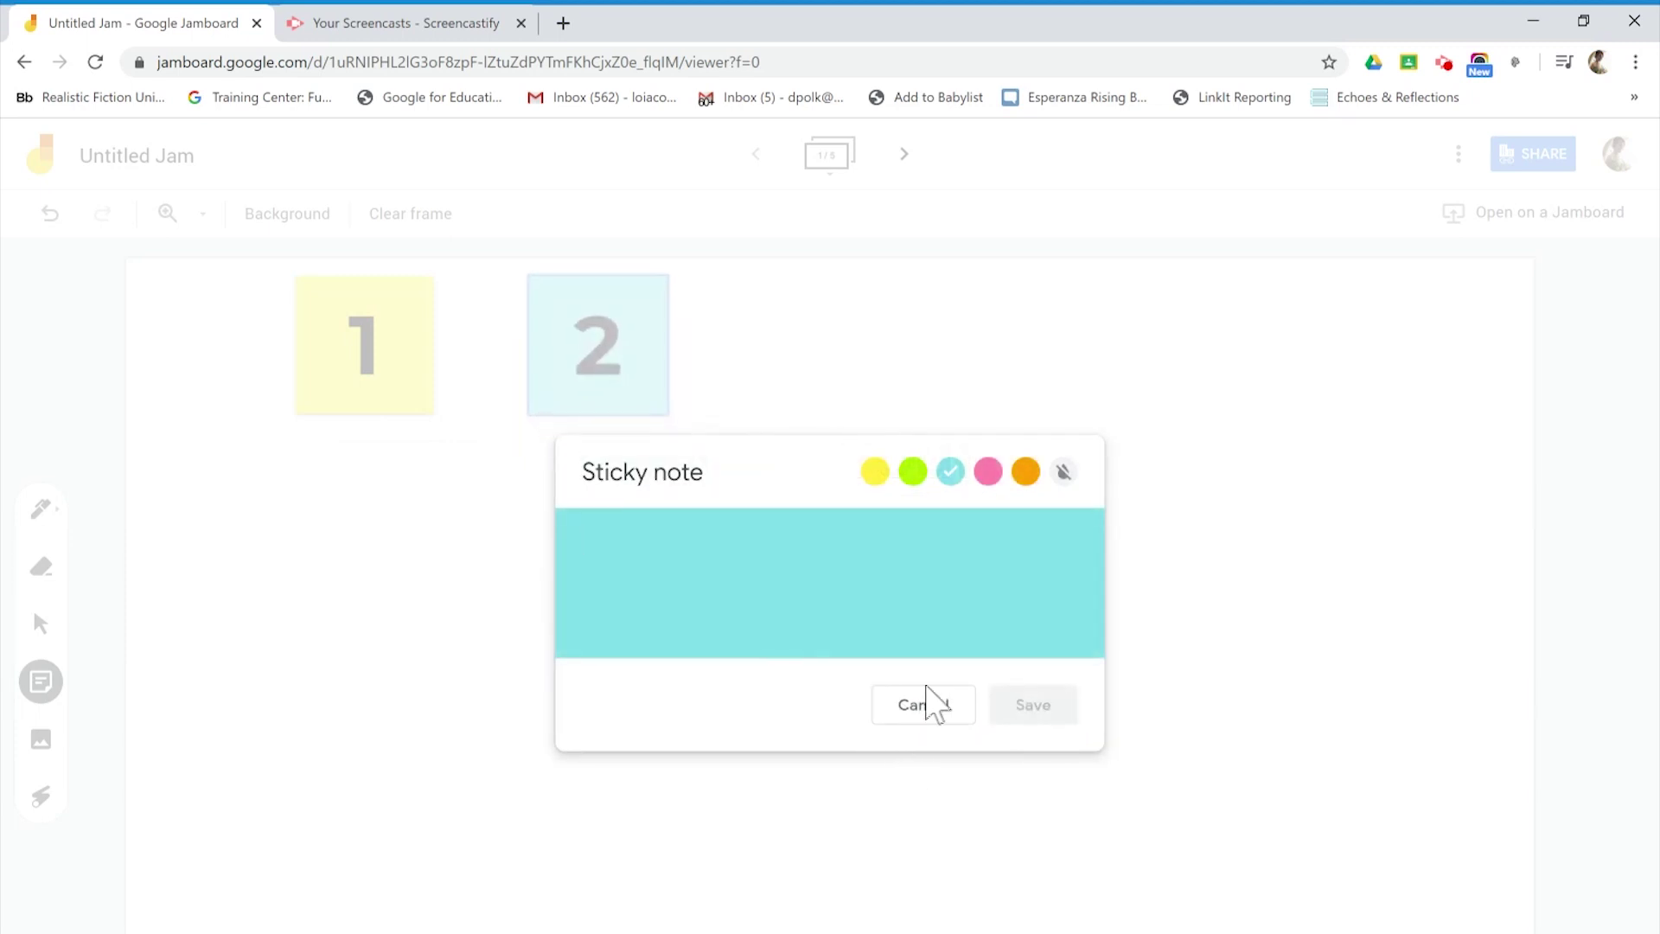
click(911, 715)
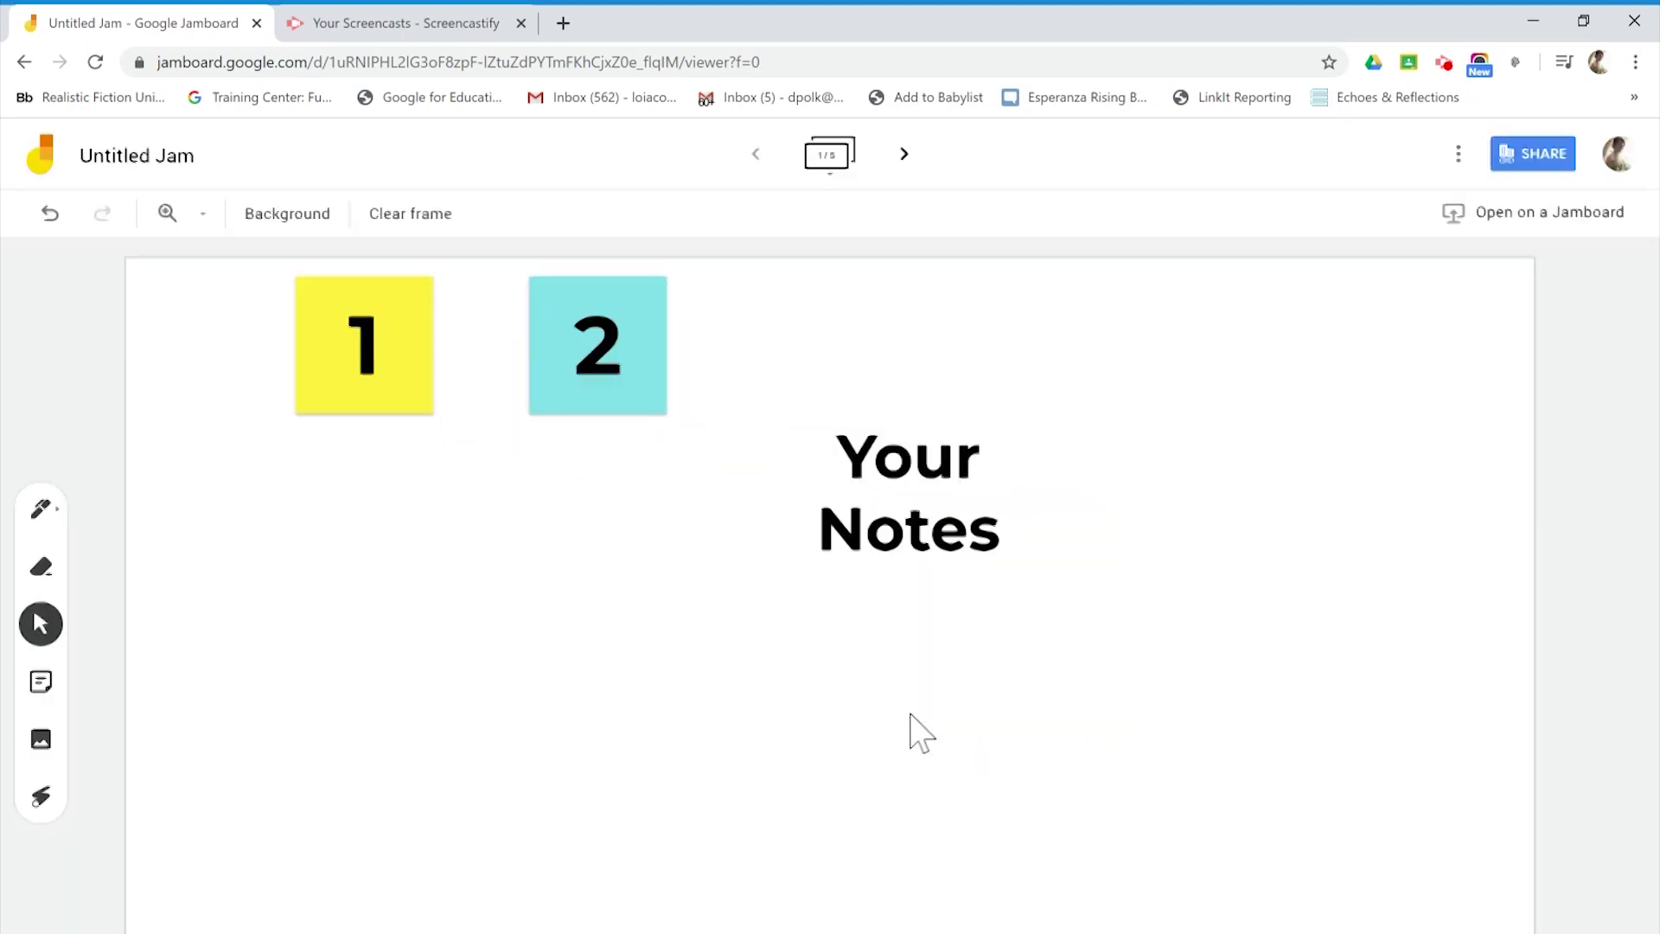
click(624, 322)
click(667, 277)
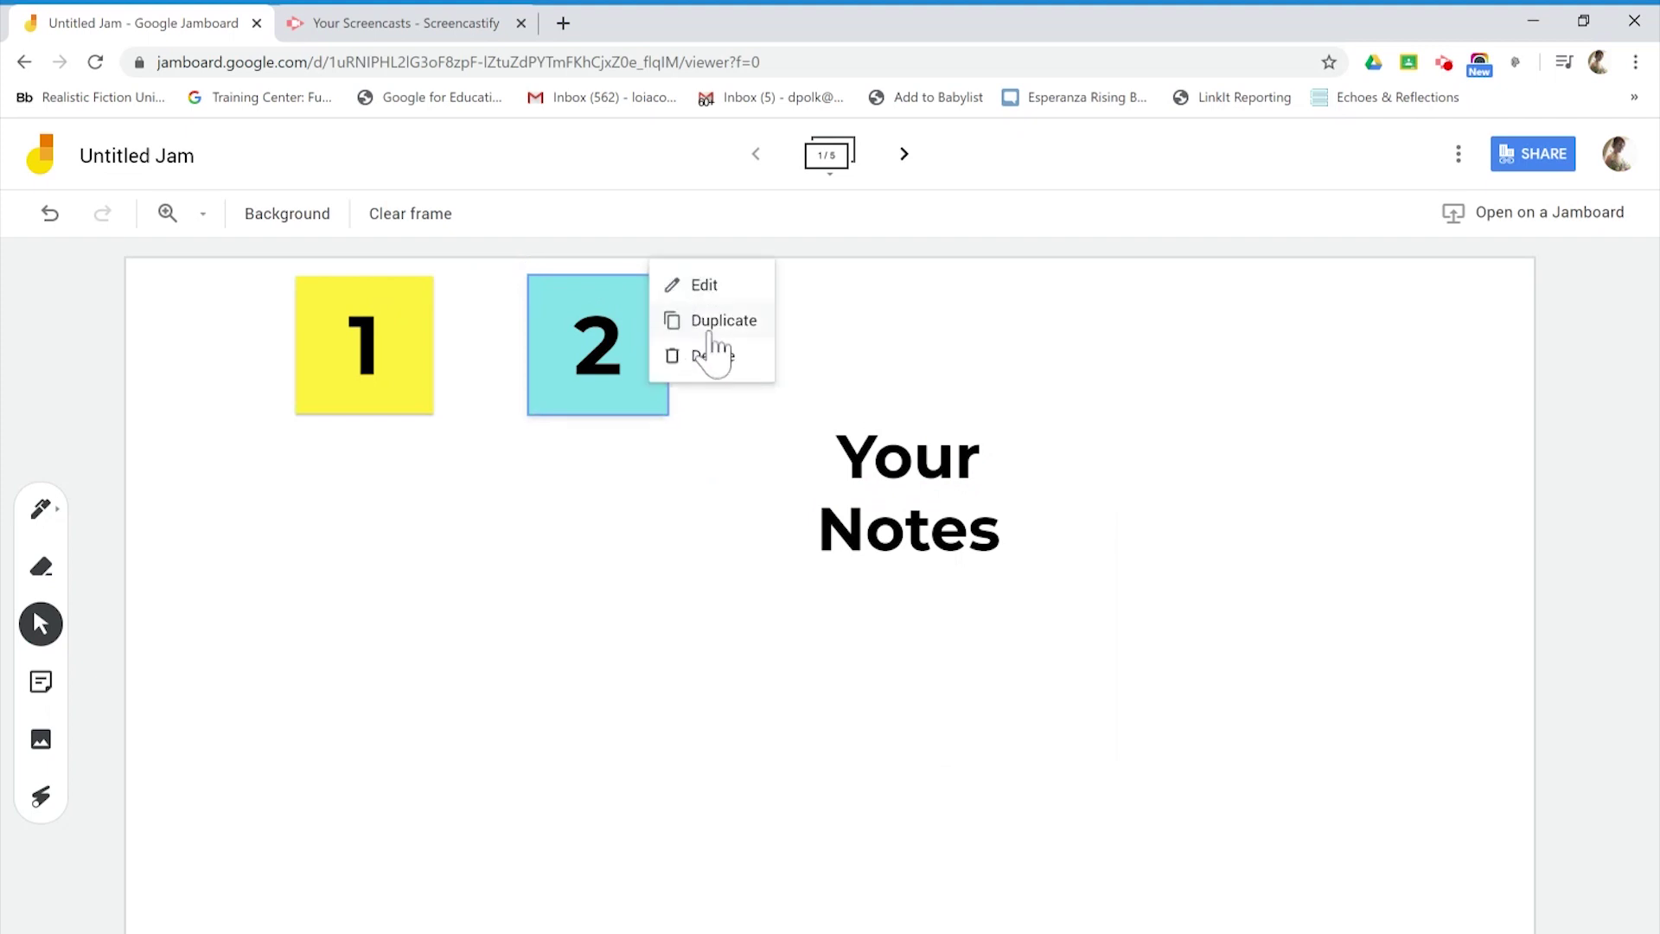
- Change the cyan note's text from '2' to 'Answers'
click(702, 287)
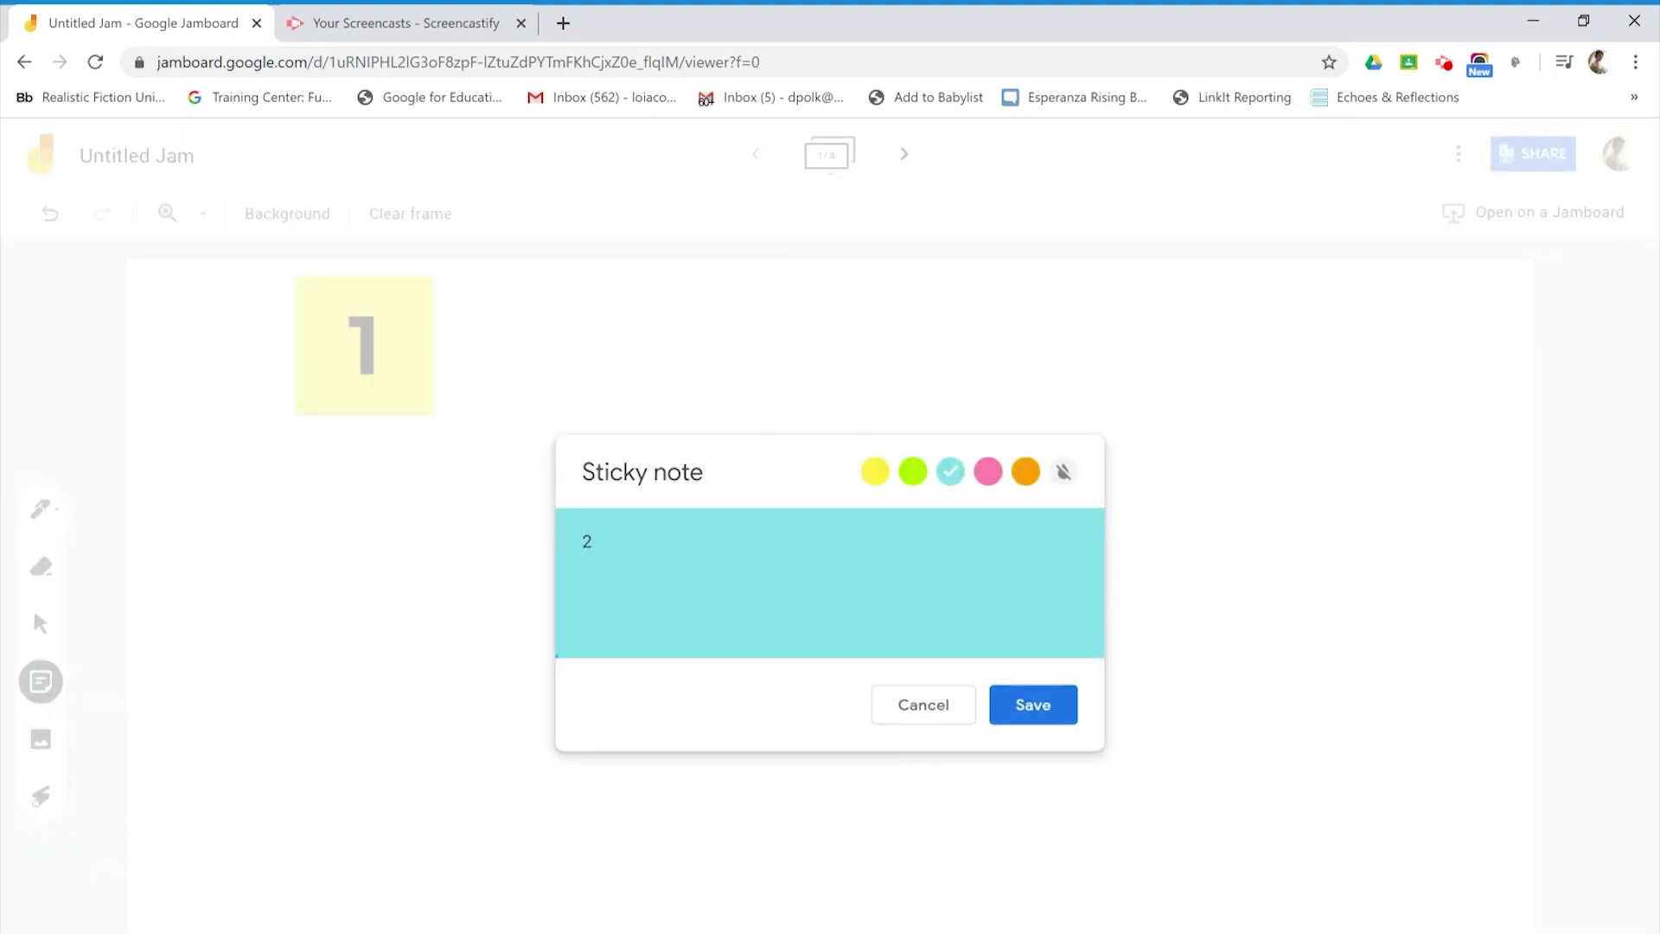
key(BackSpace)
text(Answers)
click(1021, 705)
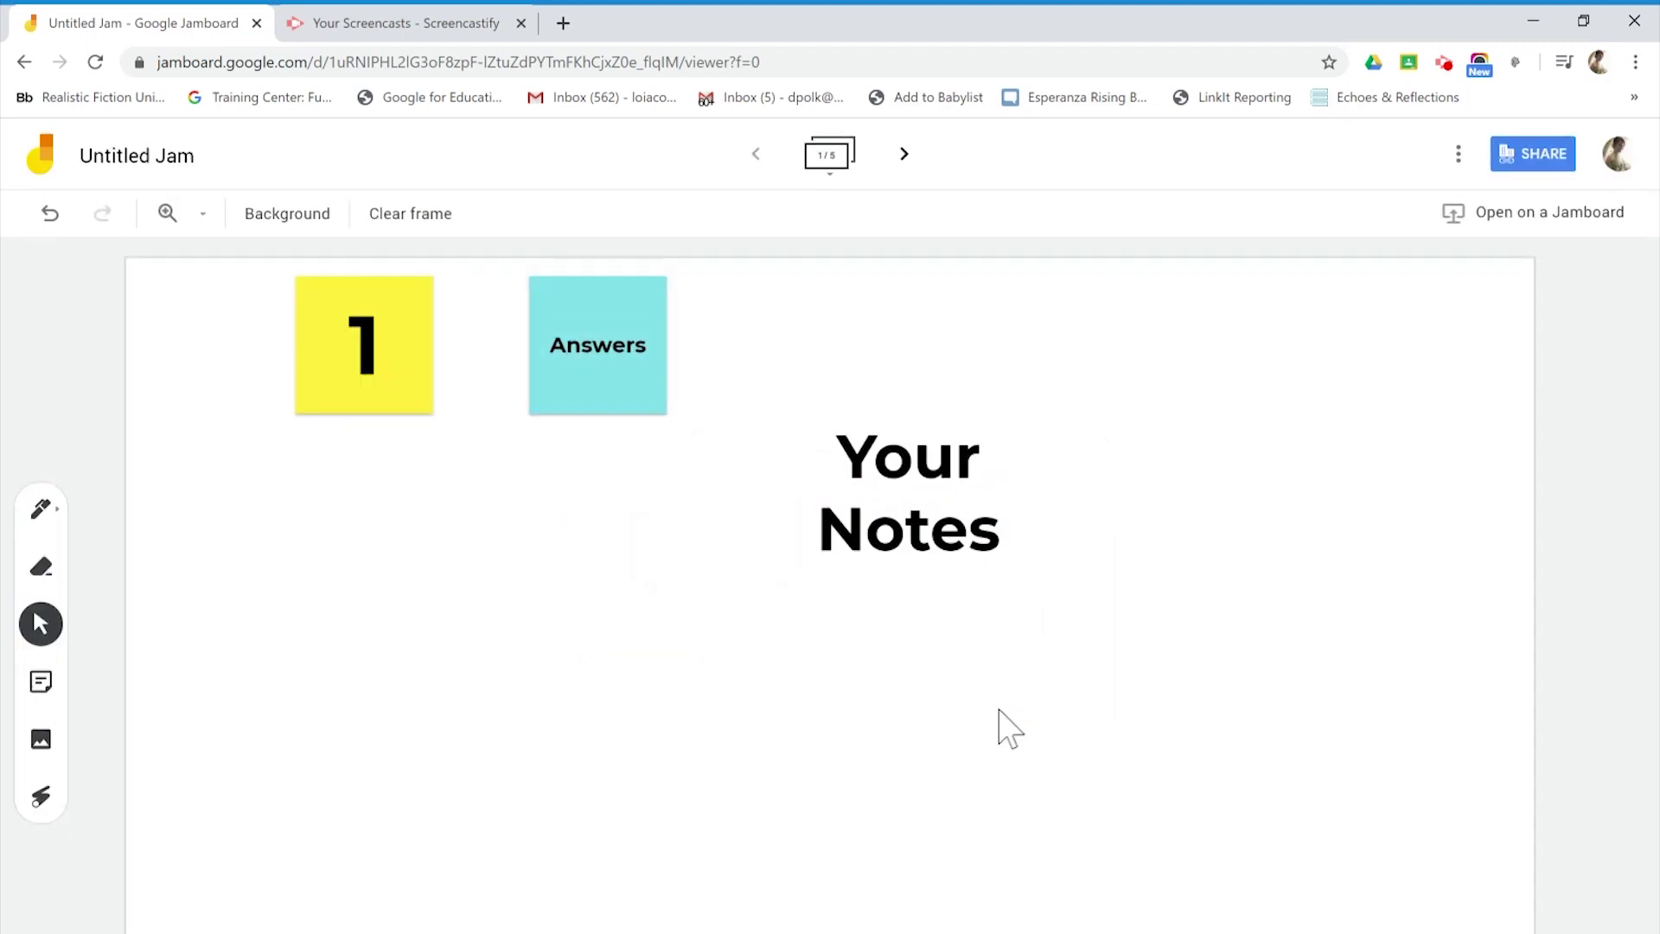
- Edit the Answers note back so it reads '2'
click(596, 387)
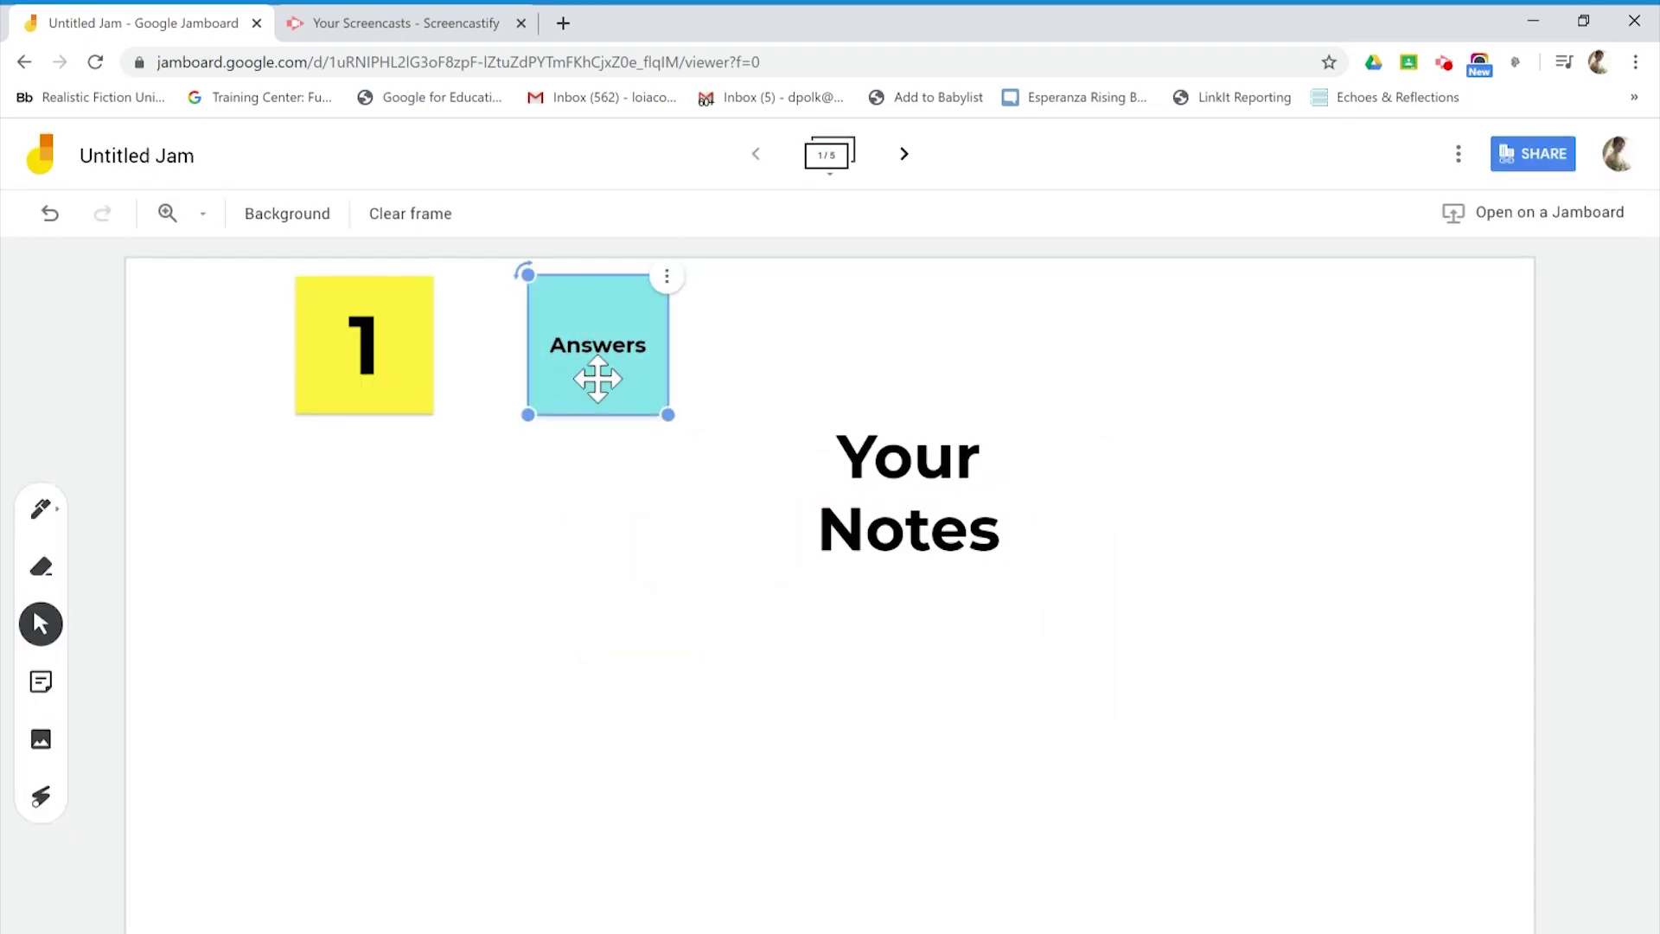
double_click(640, 352)
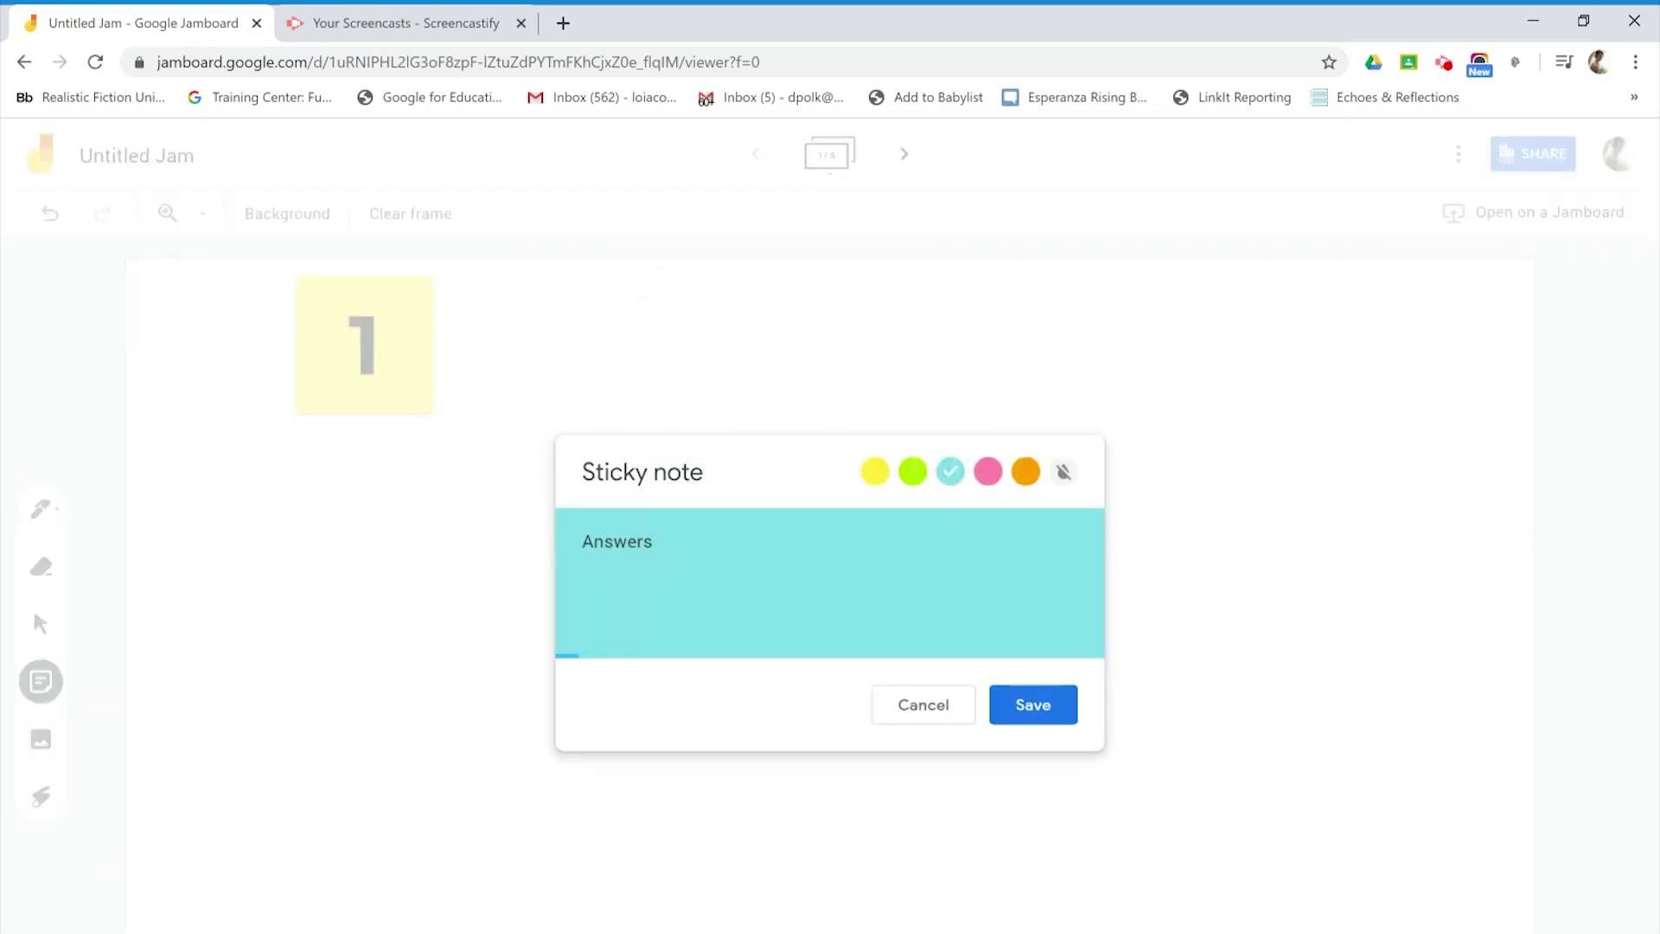
key(BackSpace)
key(BackSpace)
key(BackSpace)
key(BackSpace)
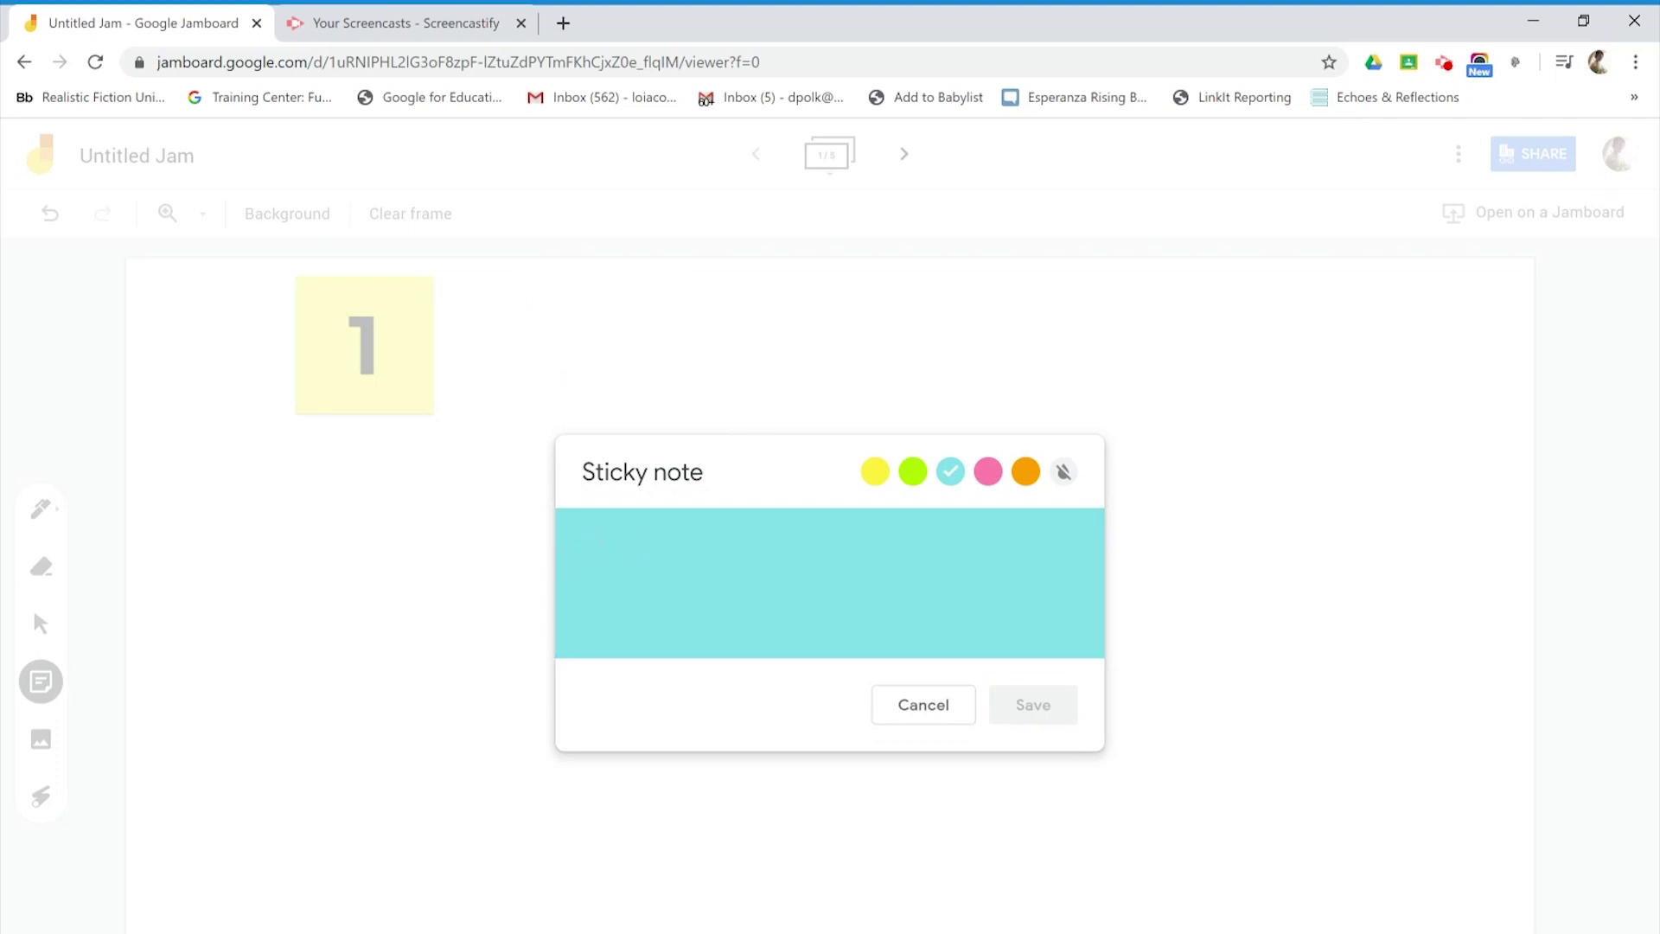
text(2)
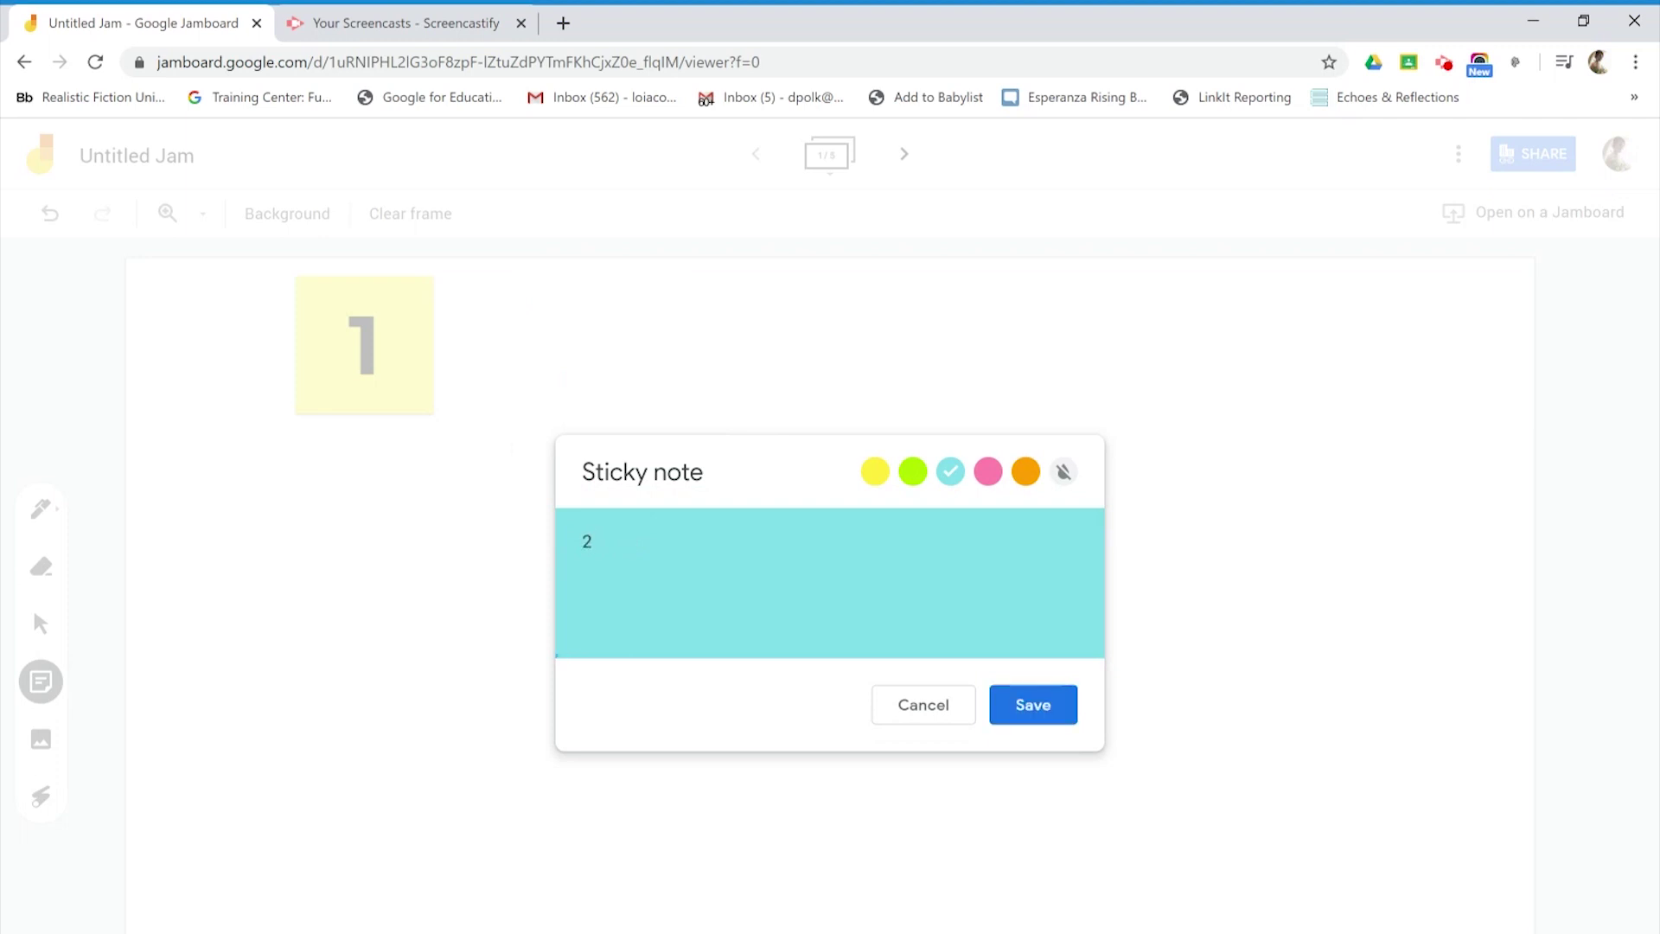
click(1023, 715)
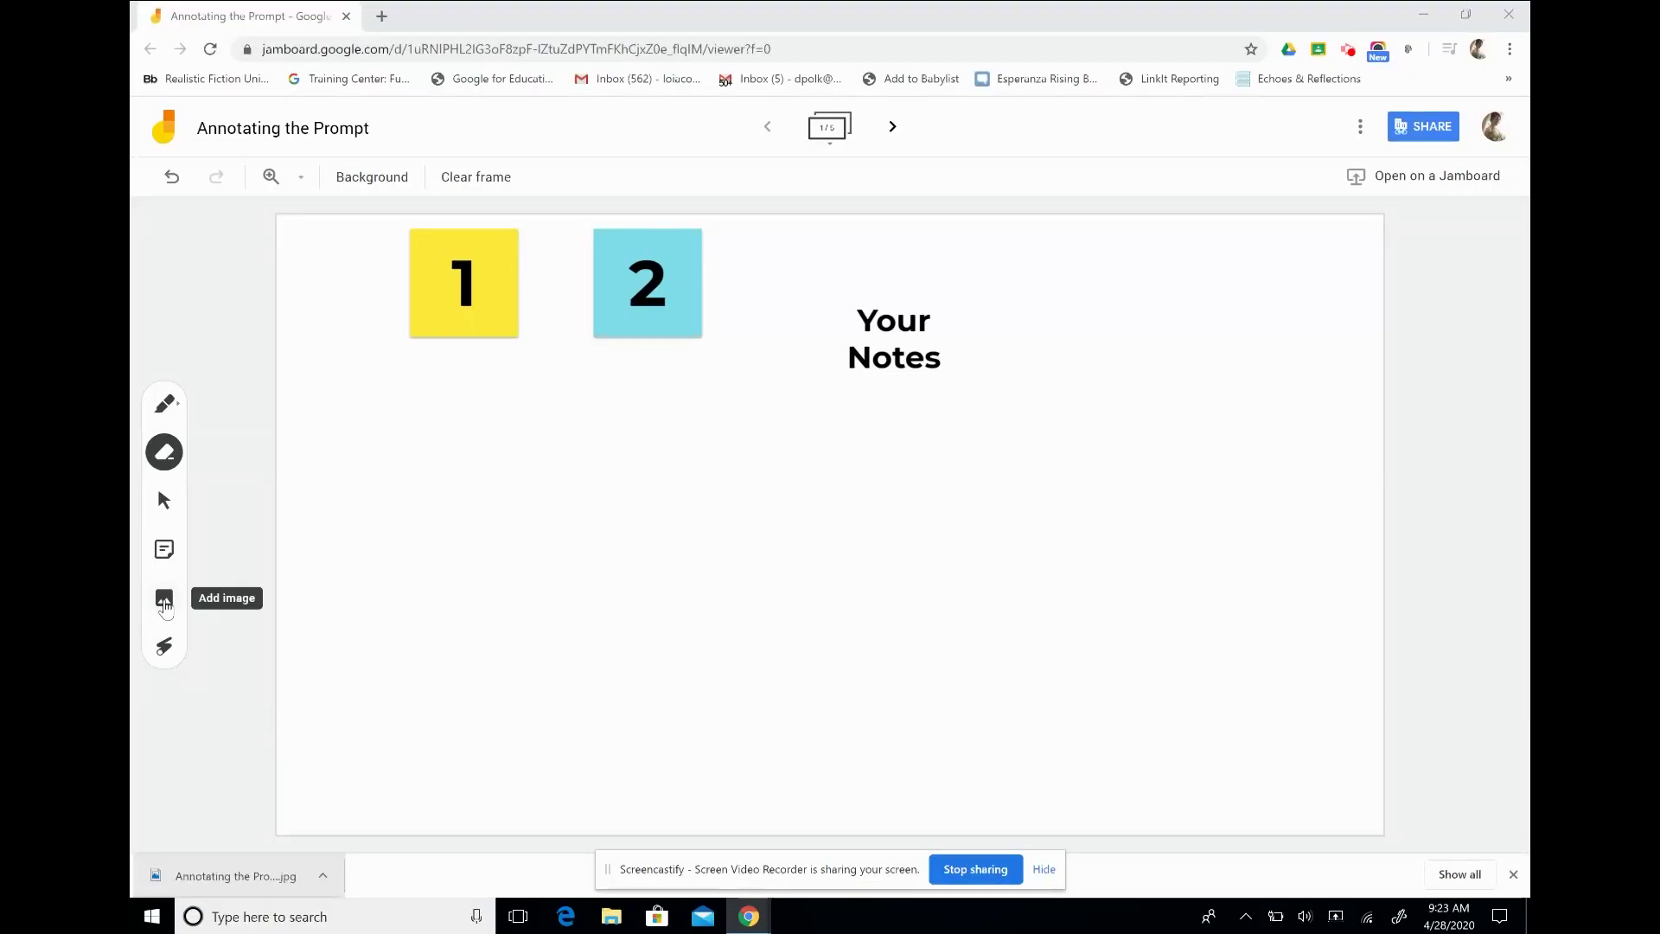
- Open the Add image dialog, view Google Image Search, and return to the Upload tab
click(164, 599)
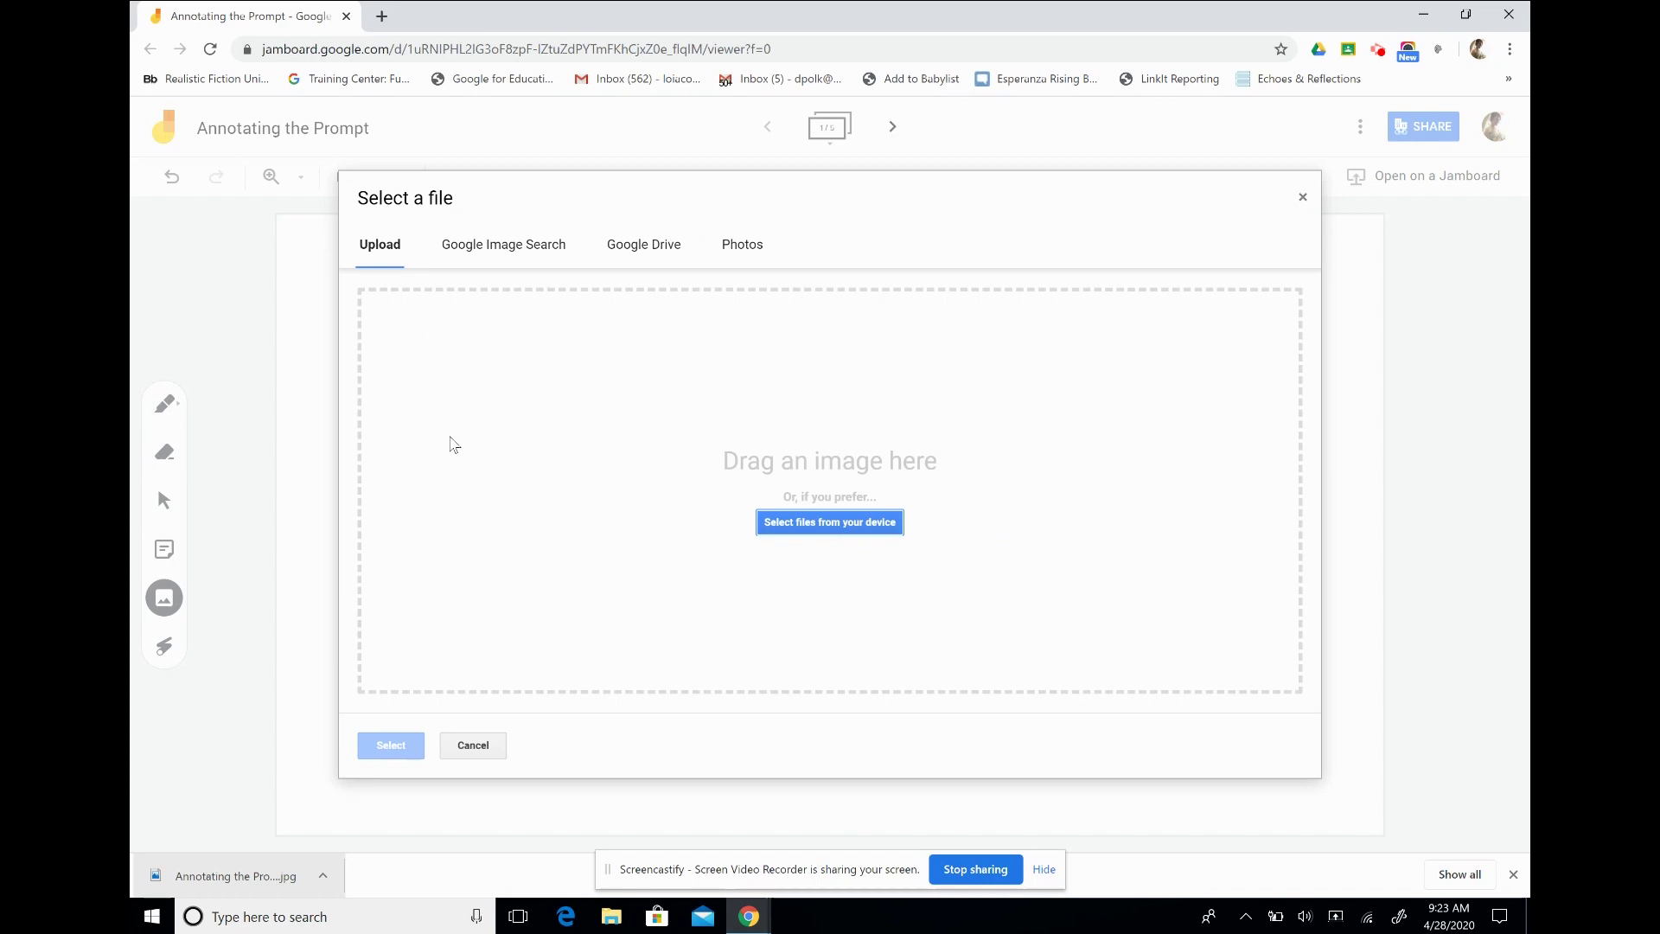
click(505, 246)
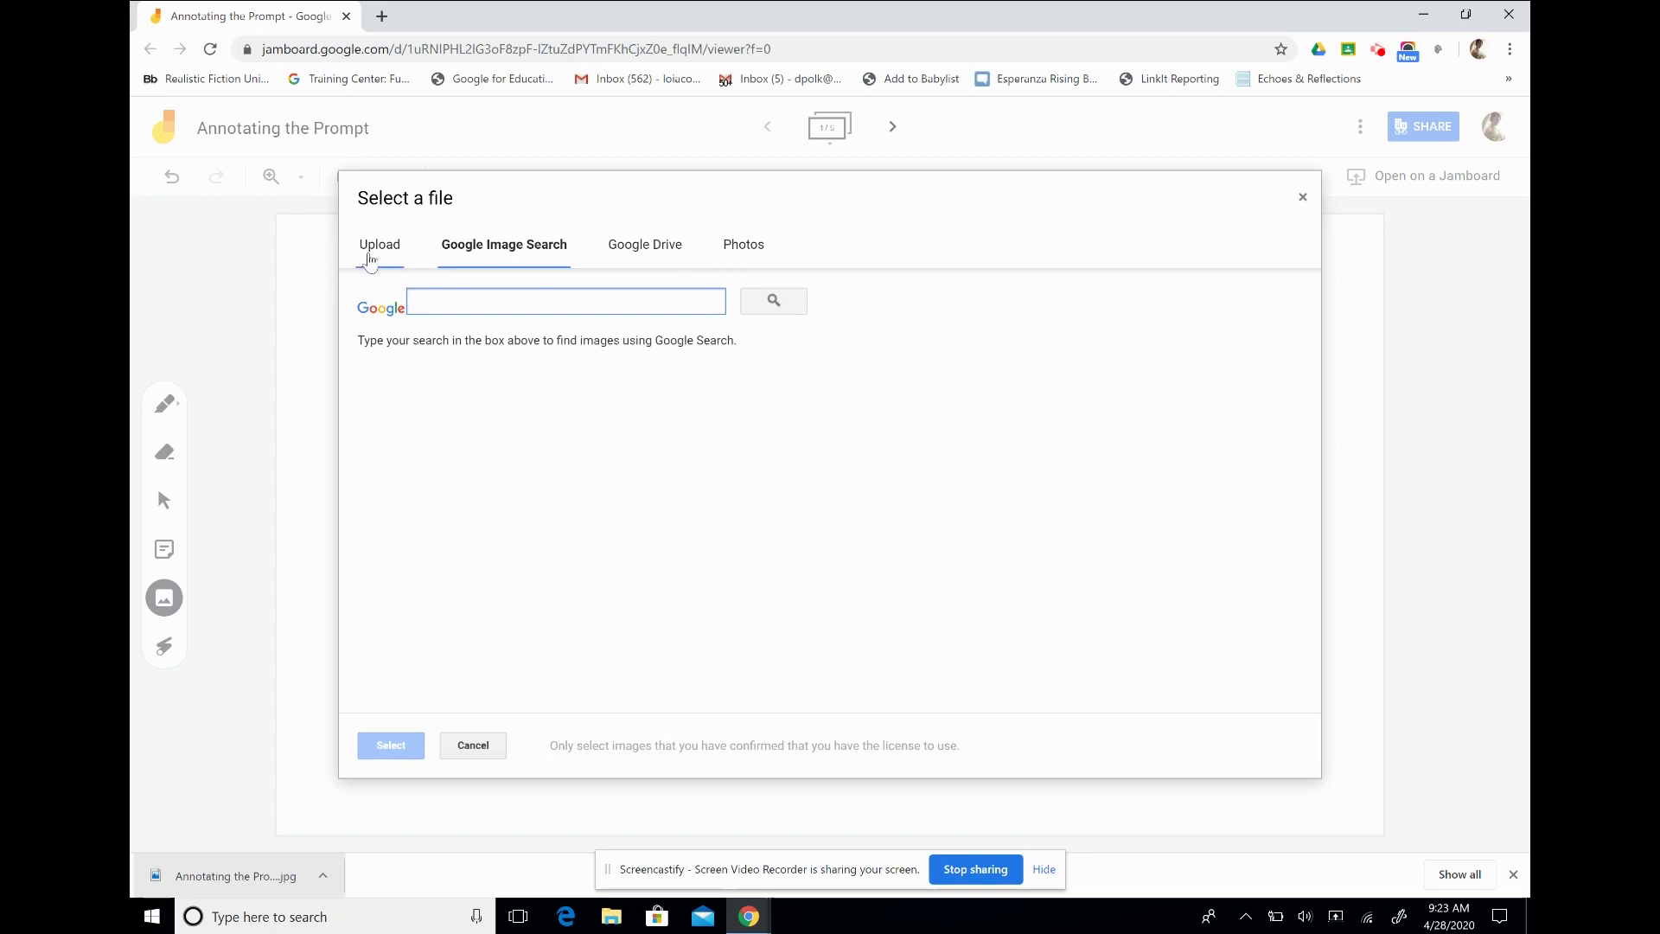
click(370, 251)
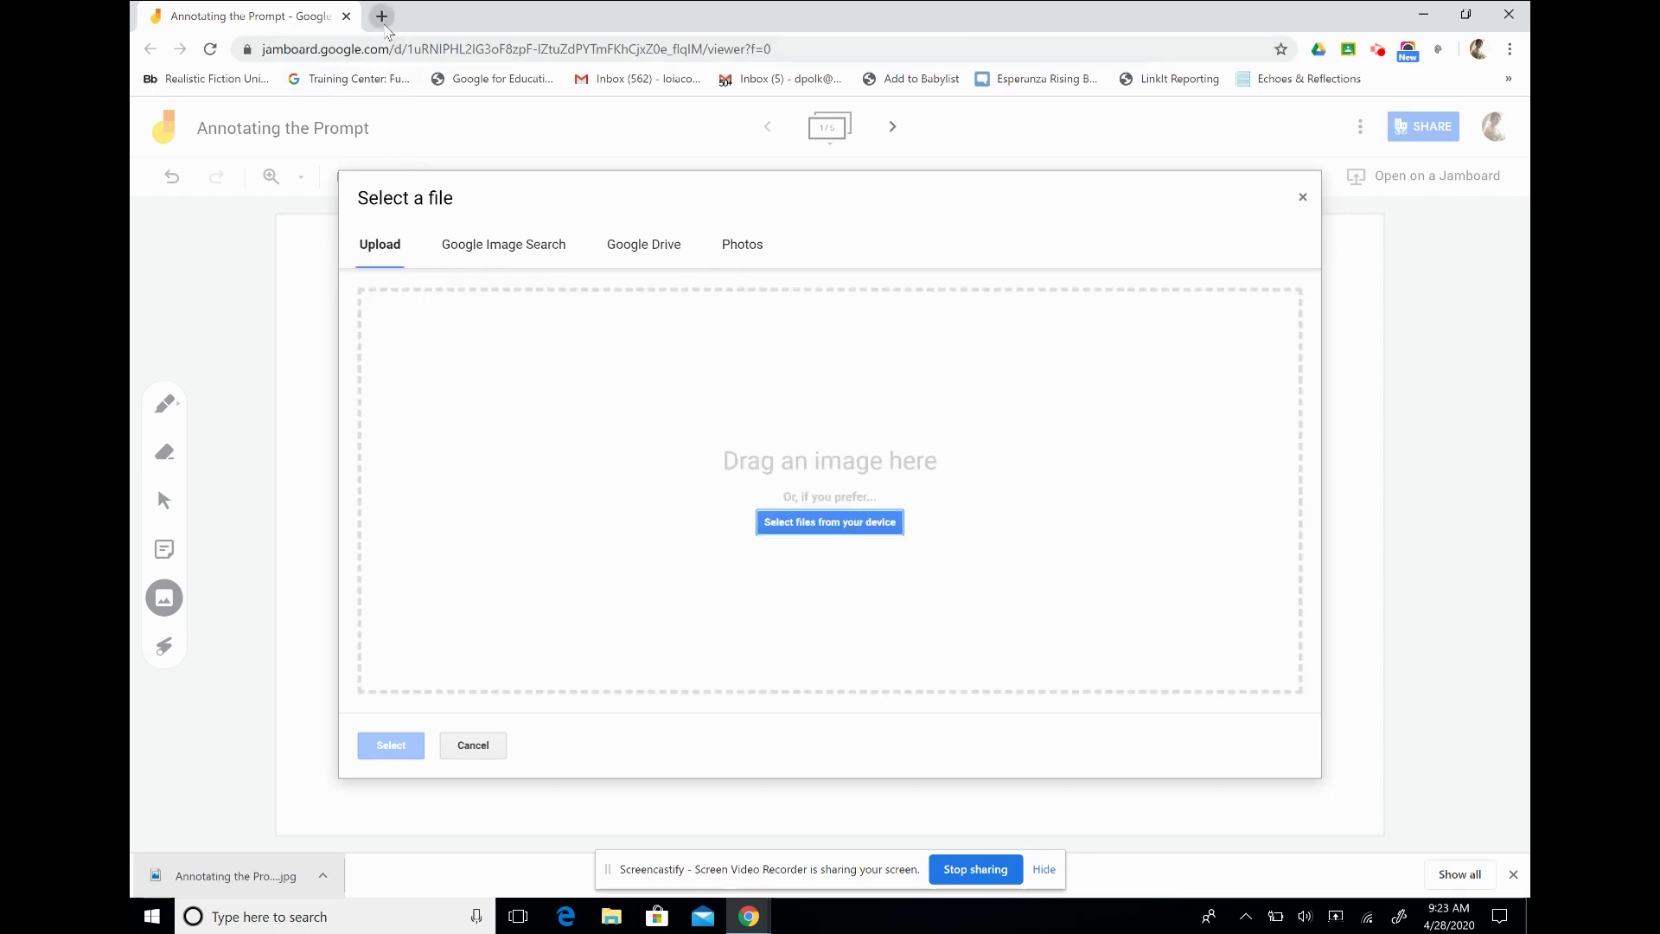
click(381, 17)
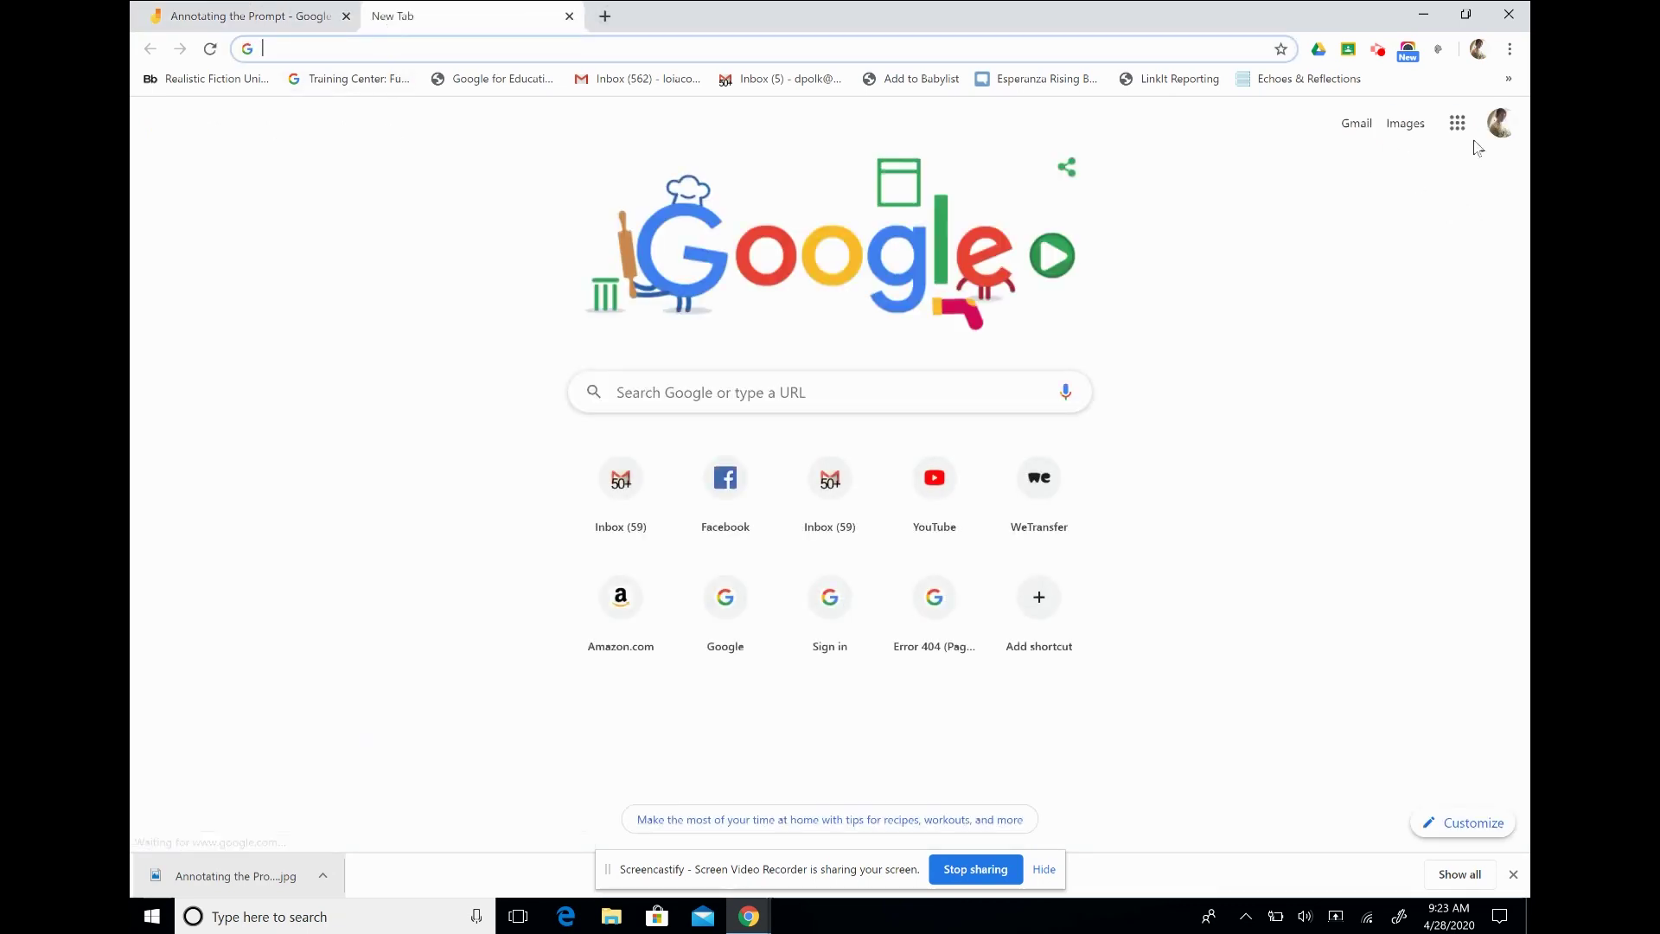
- Open Google Slides from the apps grid and open the 'Annotating the Prompt' presentation
right_click(1468, 141)
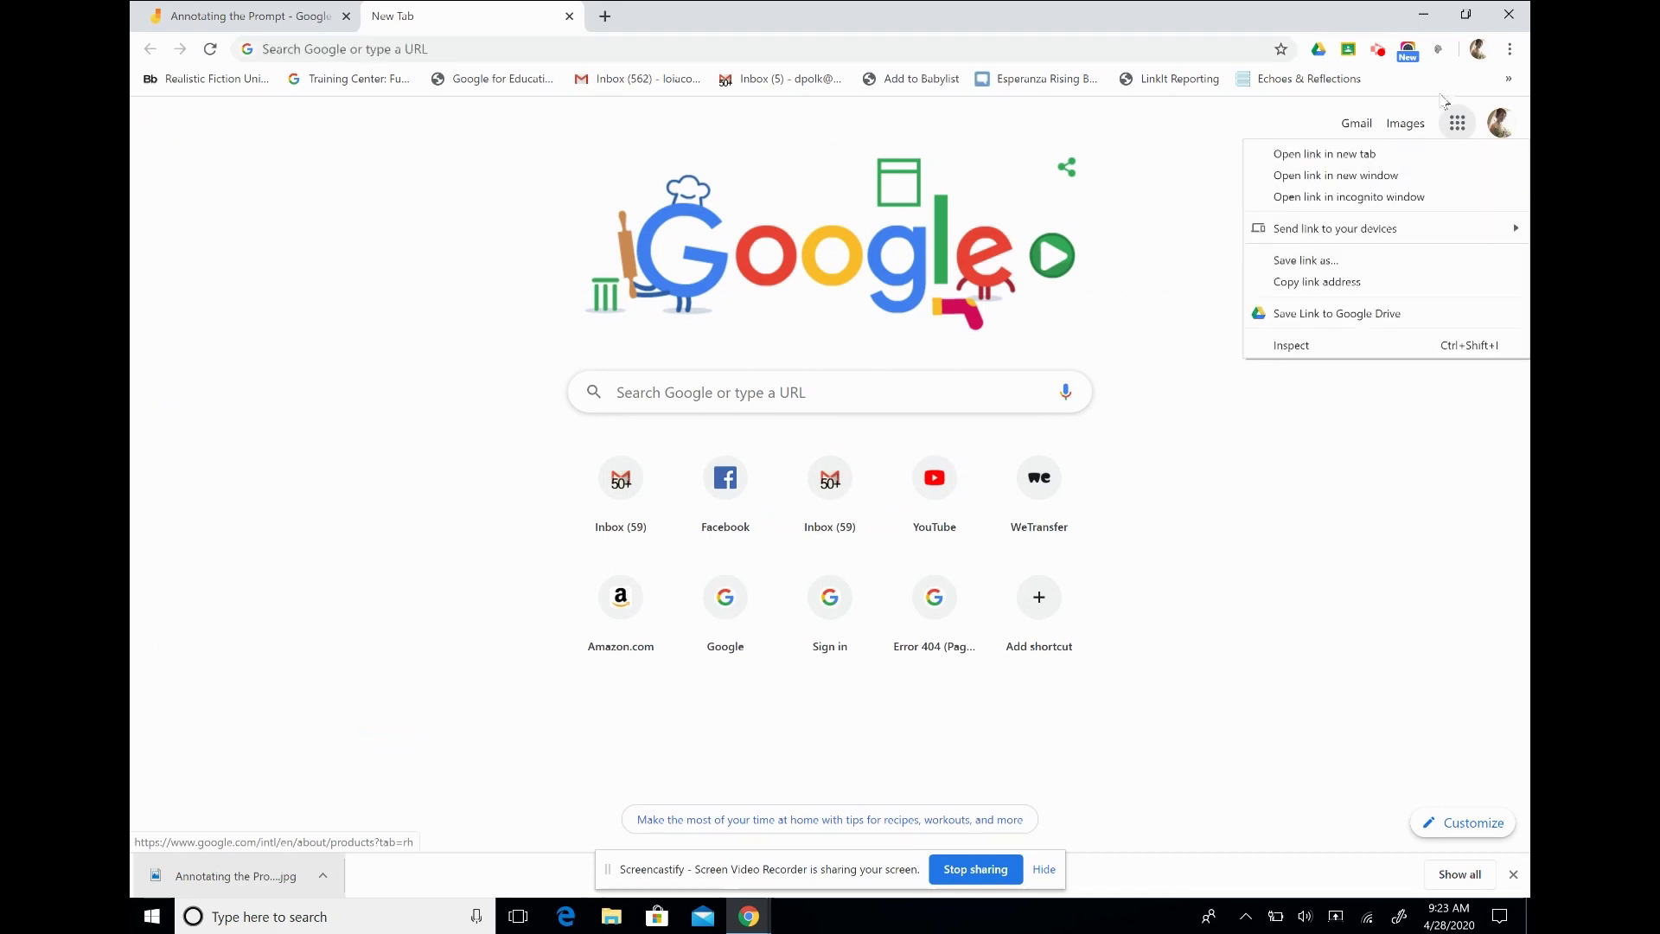
click(1458, 125)
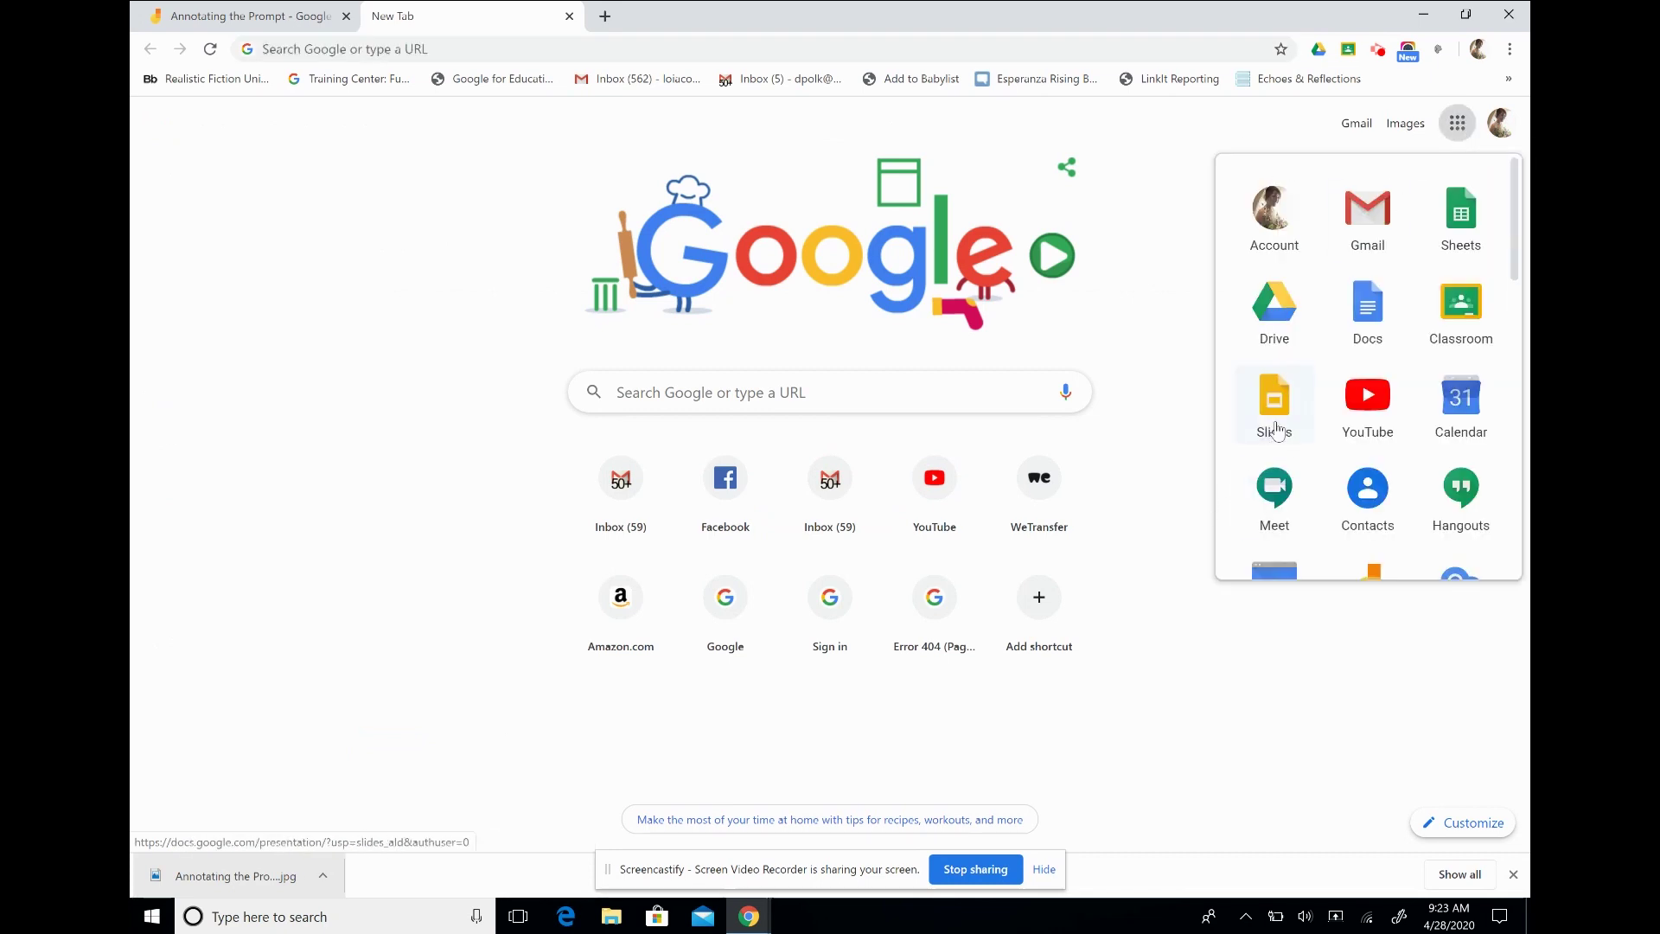
click(1275, 428)
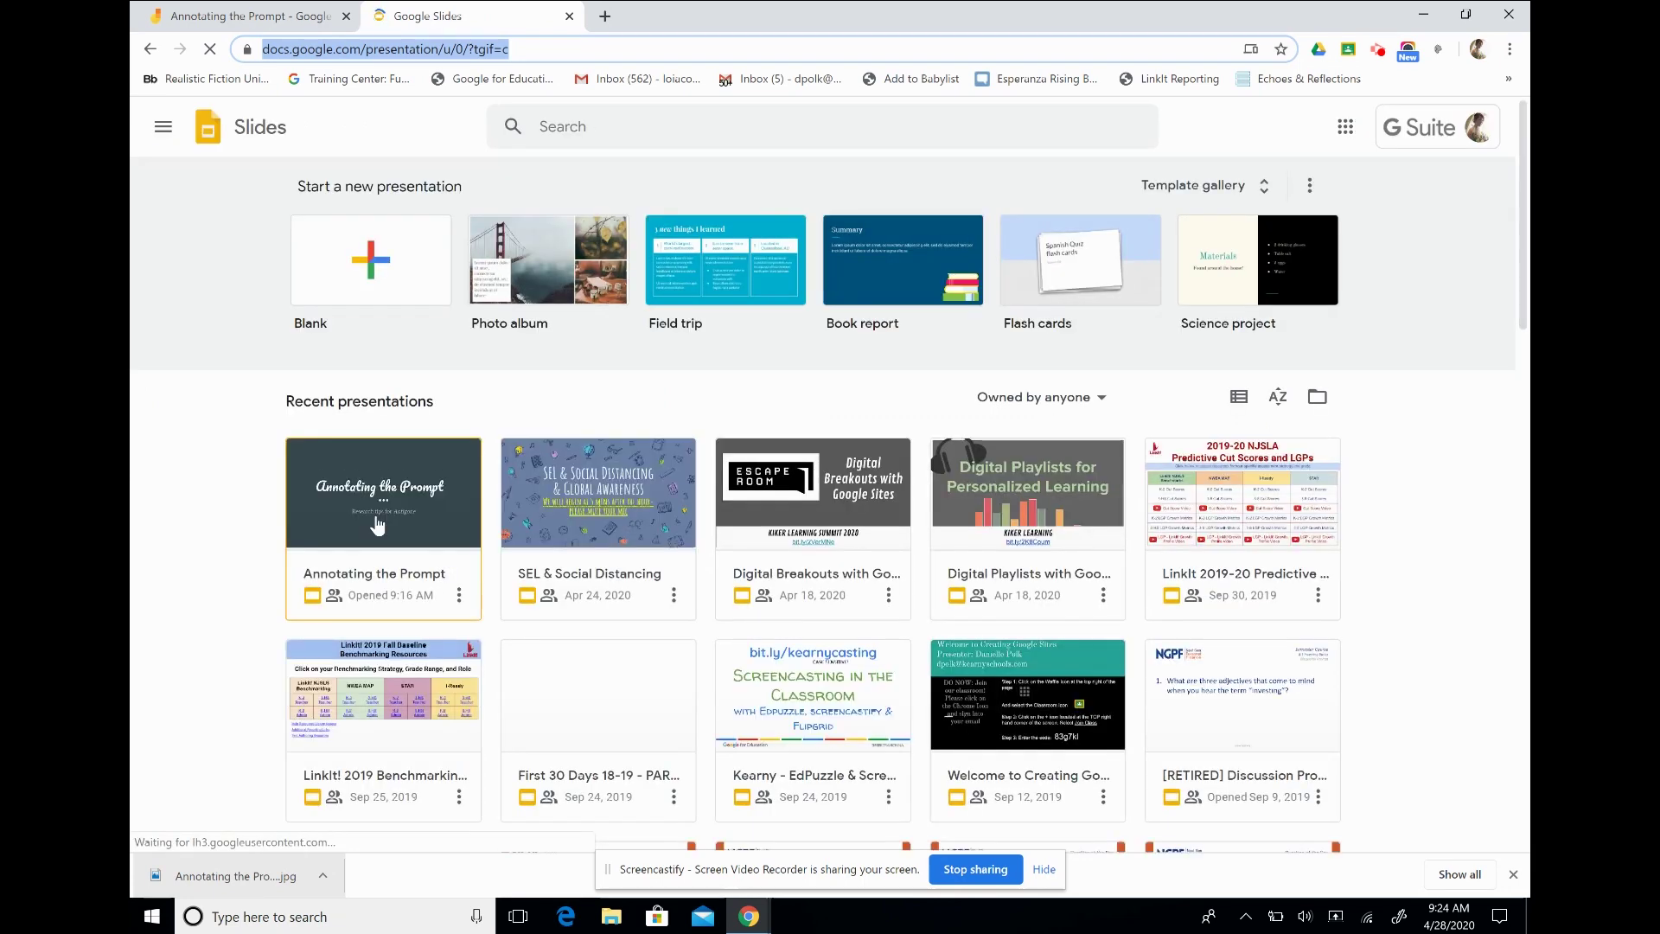
click(375, 519)
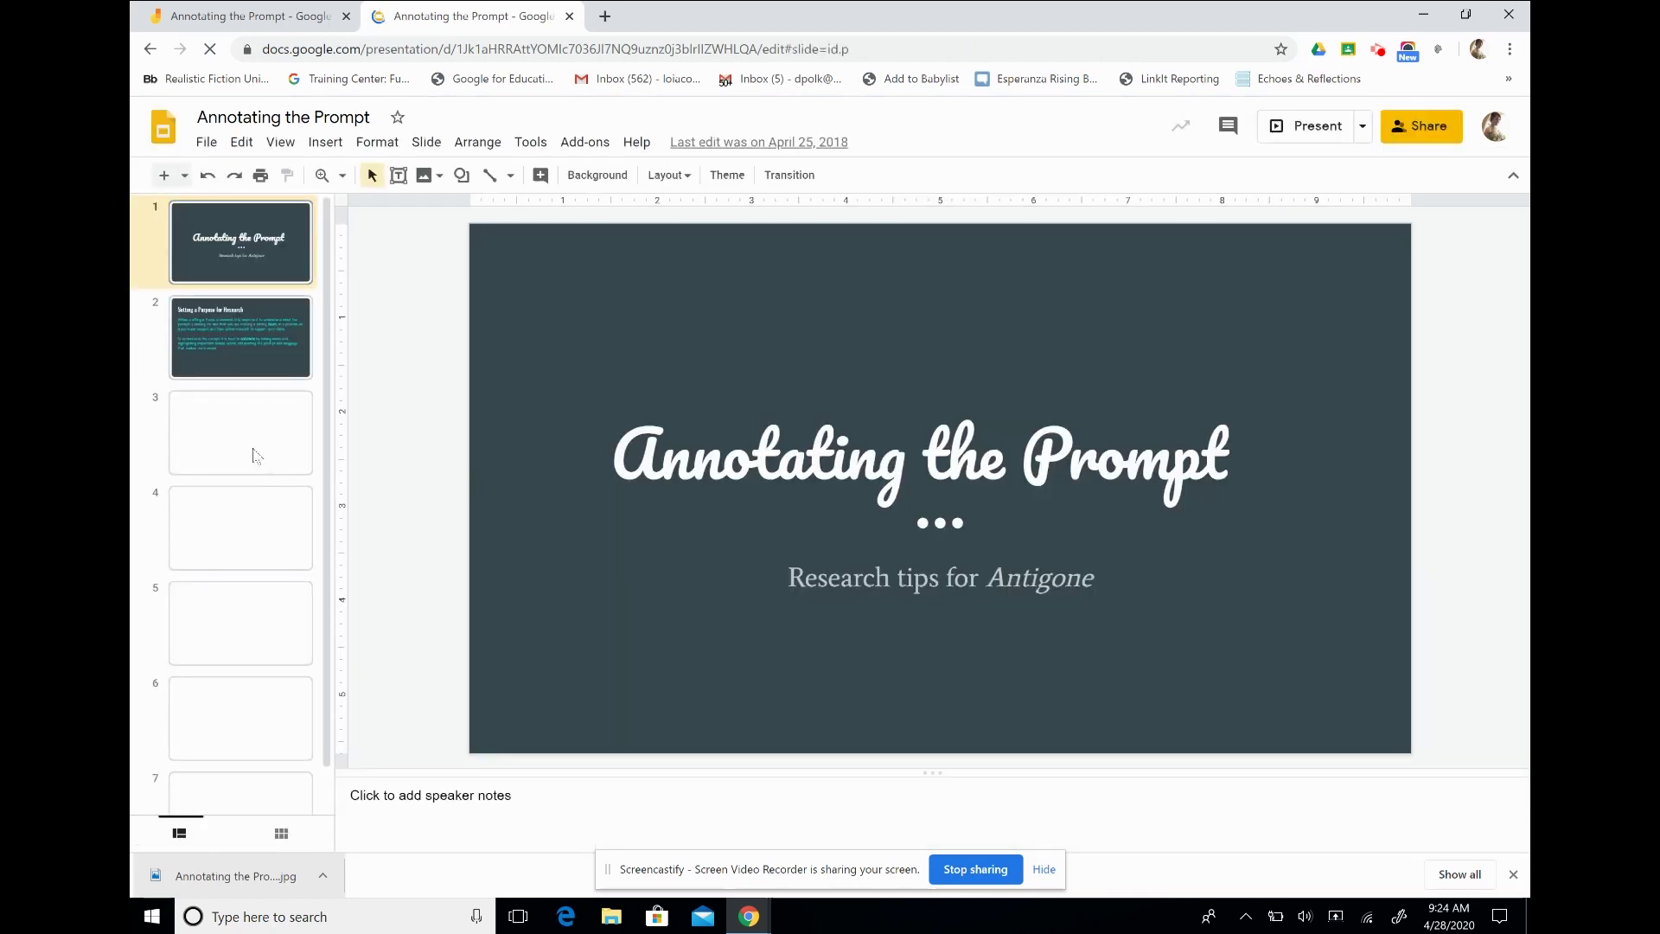
- Go to slide 3, 'Practice annotating the prompts', in the Annotating the Prompt deck
click(257, 443)
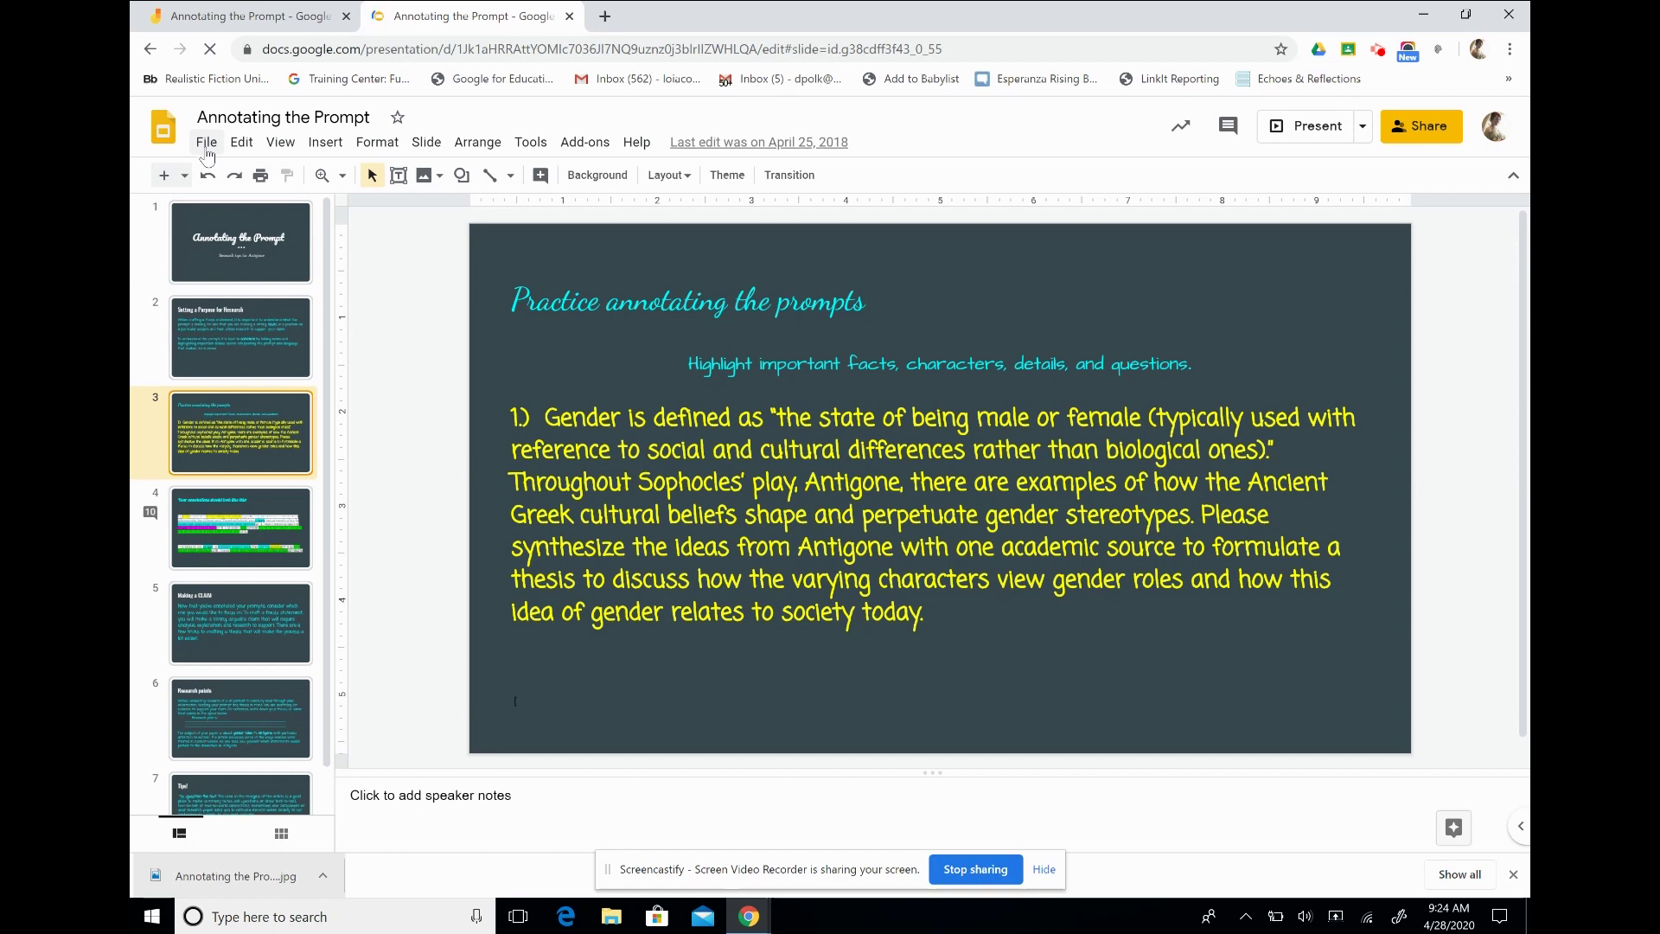
- Download the current slide as a JPEG, saved as 'Annotating the Prompt (3)' in Pictures
click(206, 148)
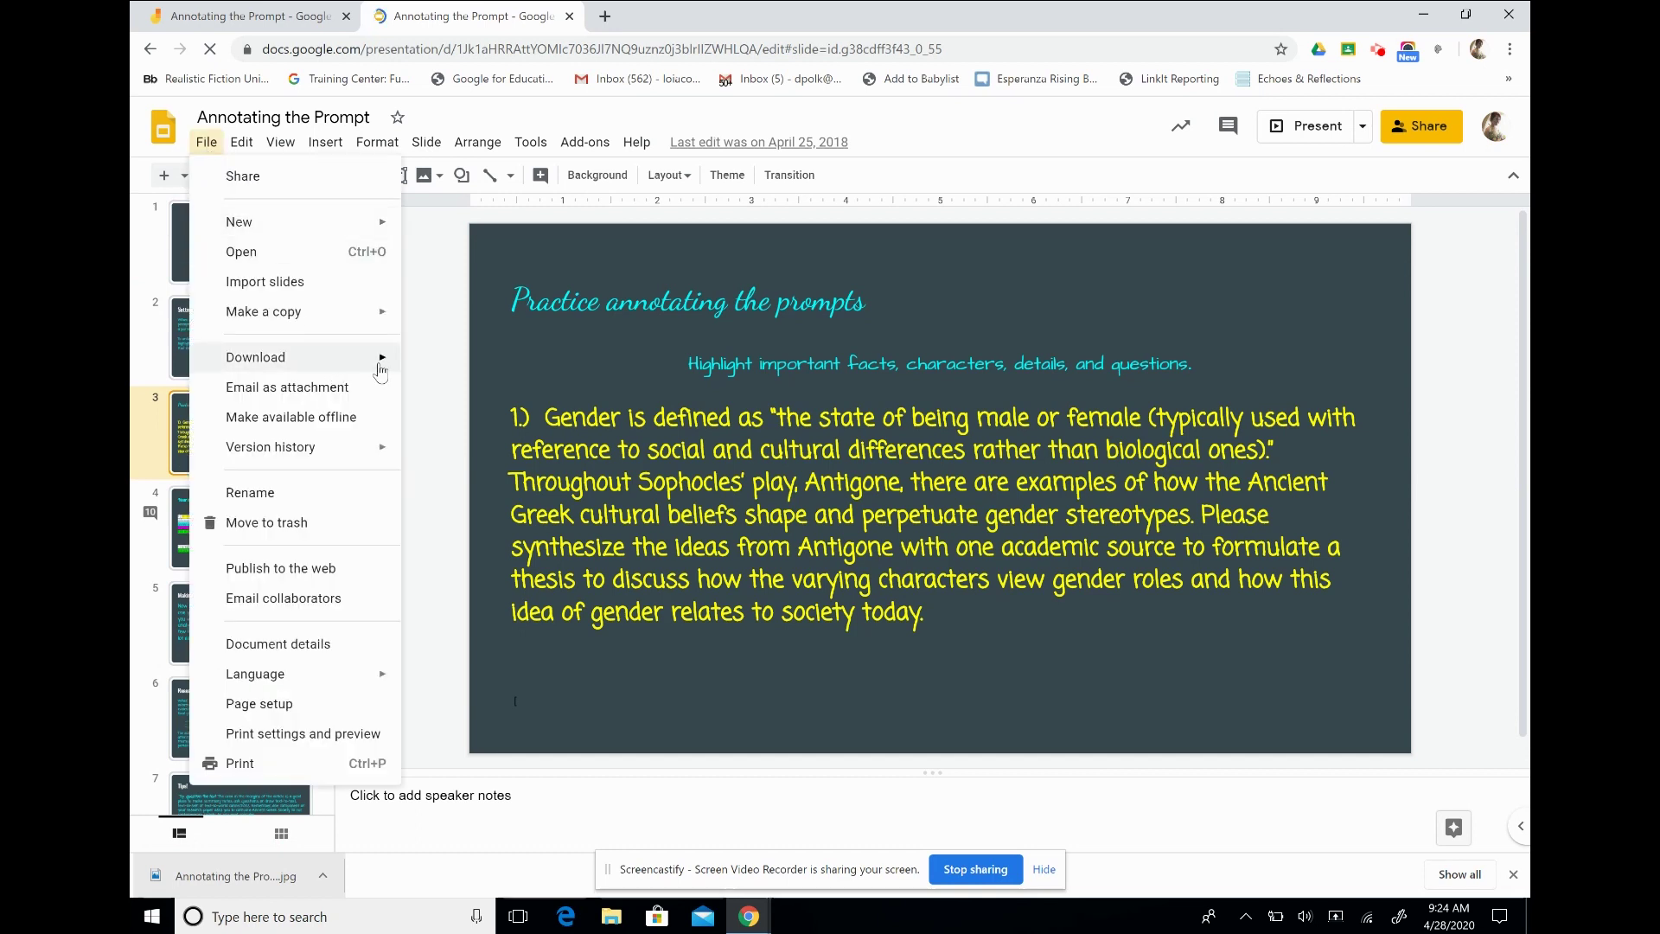
mouse_move(380, 372)
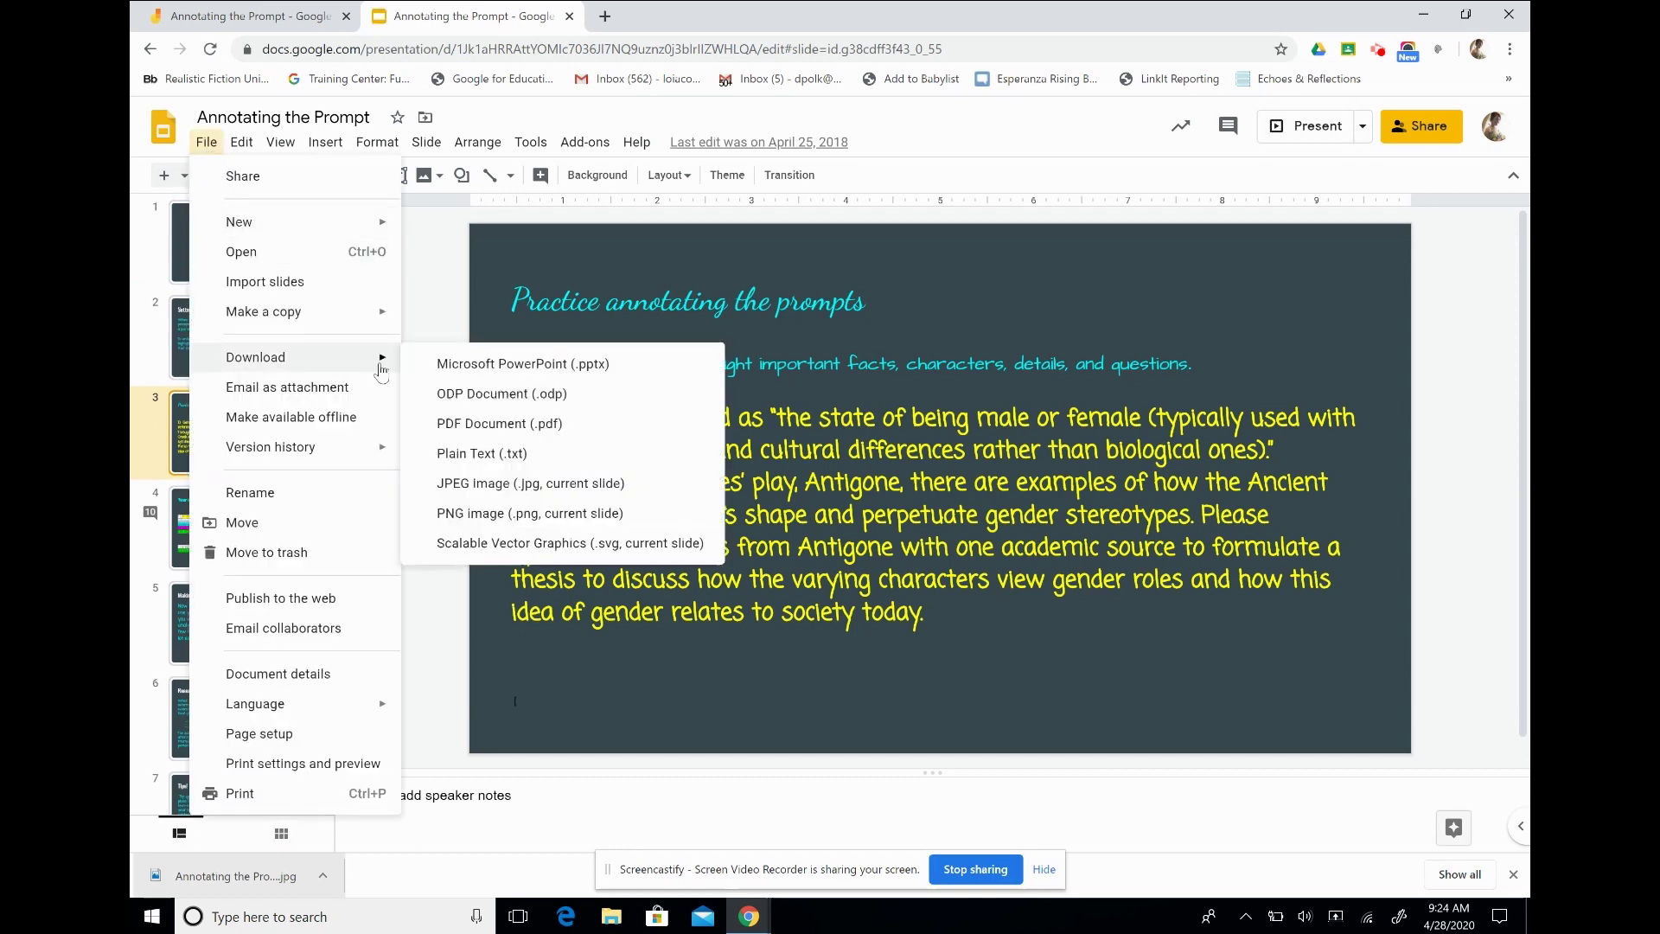
click(521, 486)
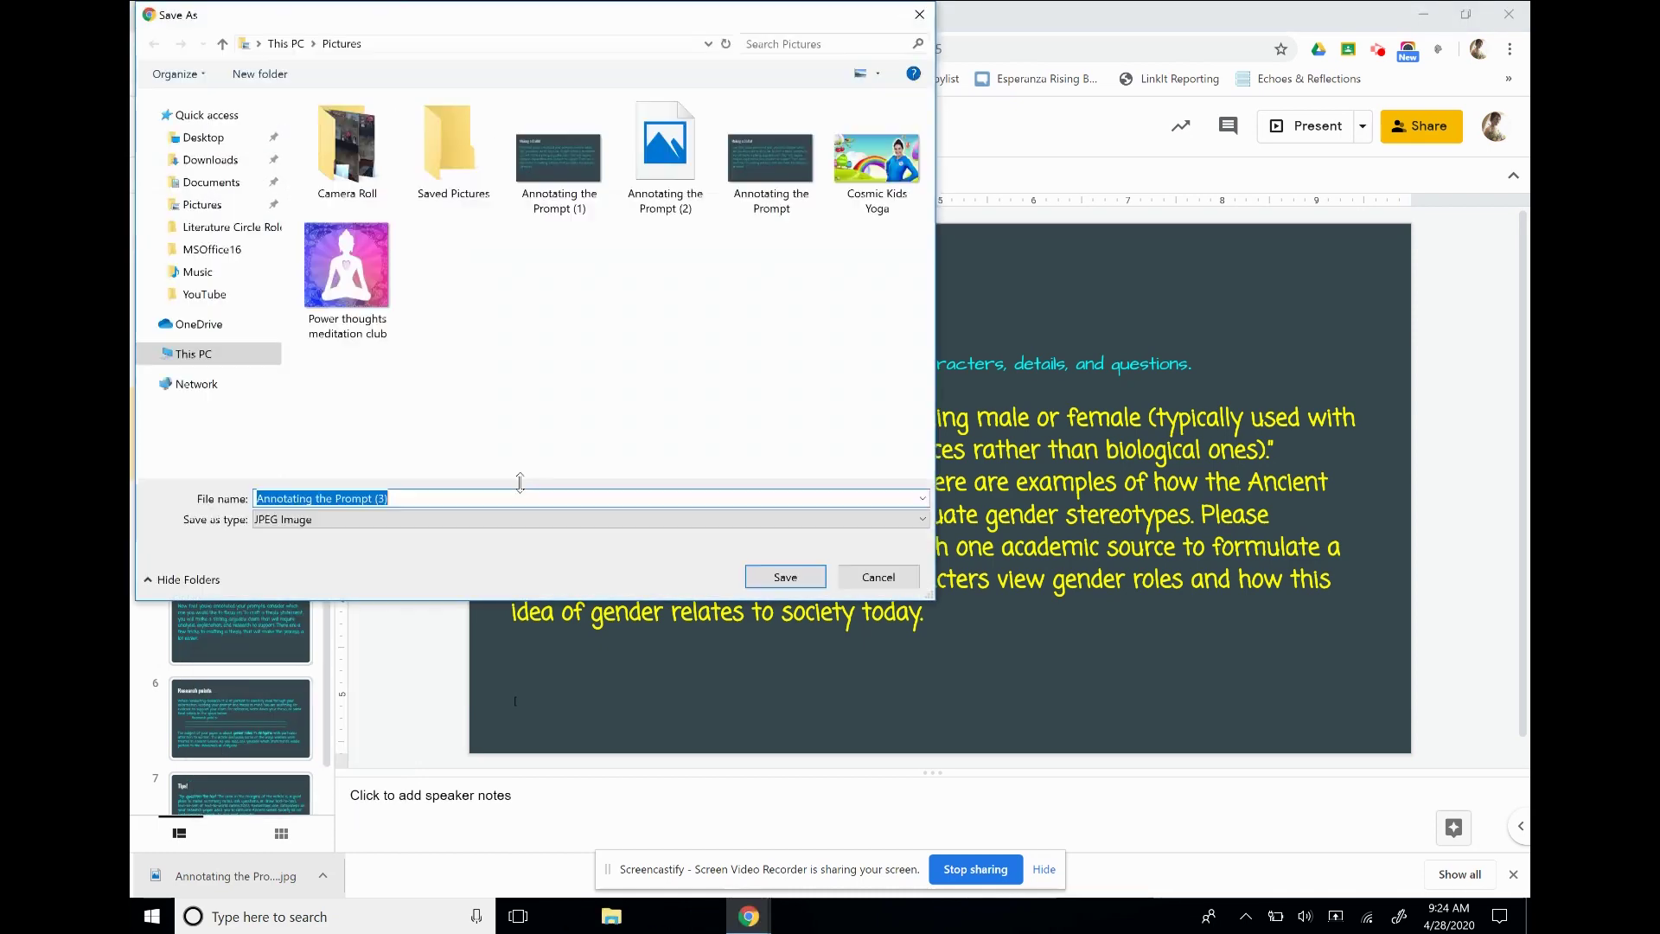
click(764, 577)
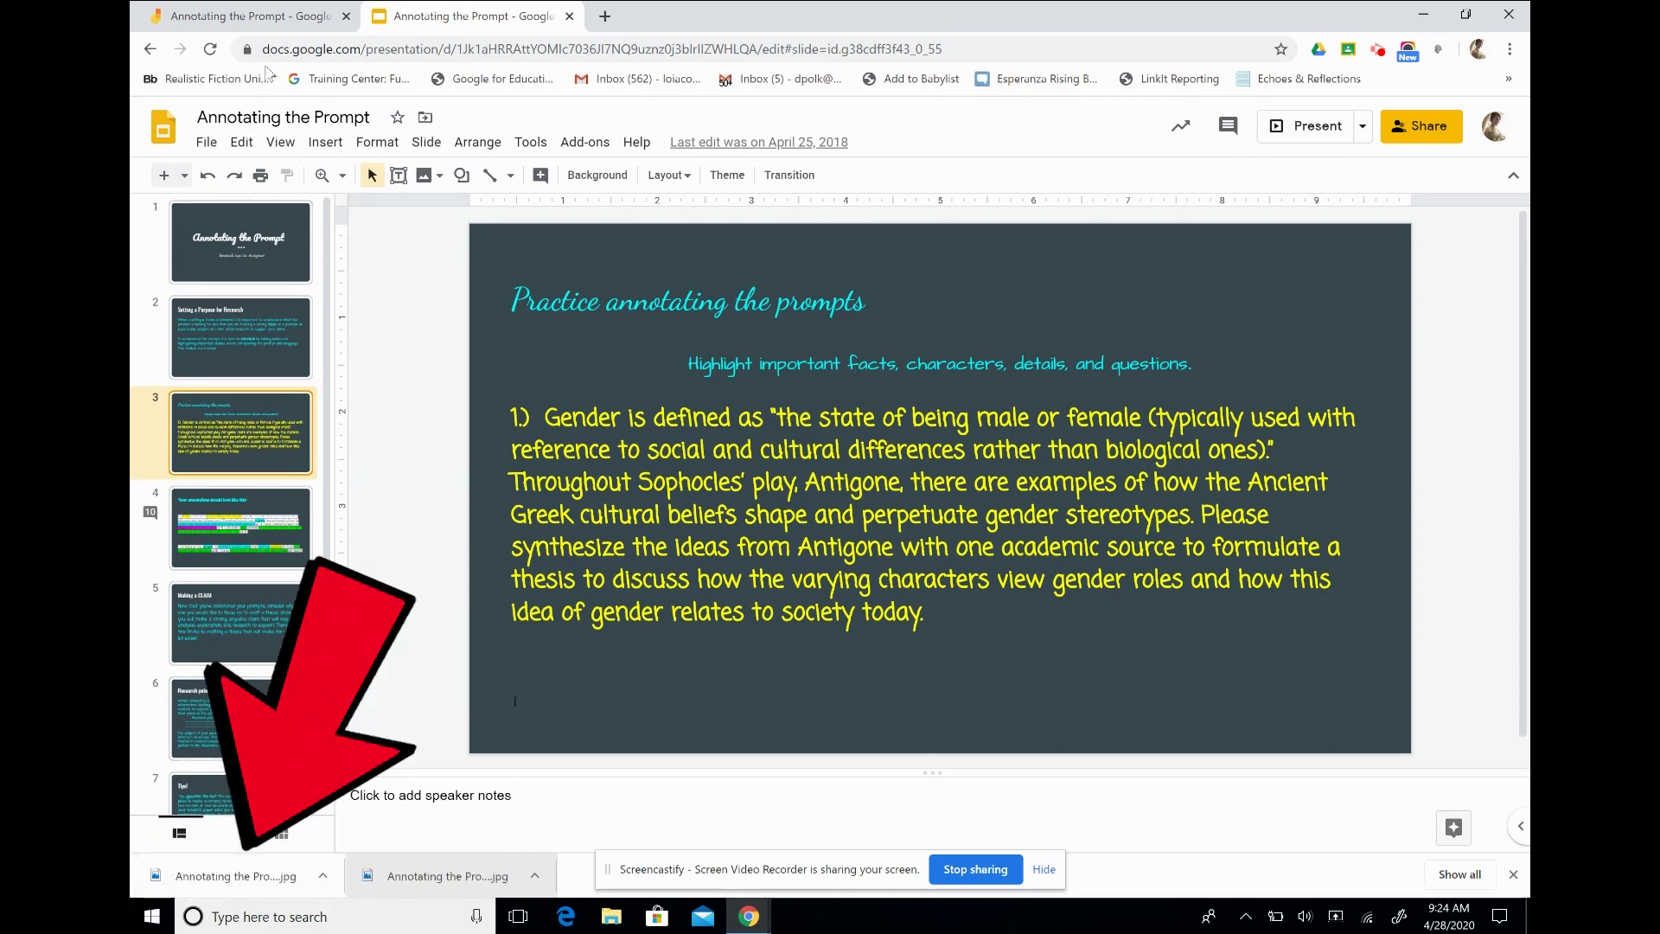
click(273, 31)
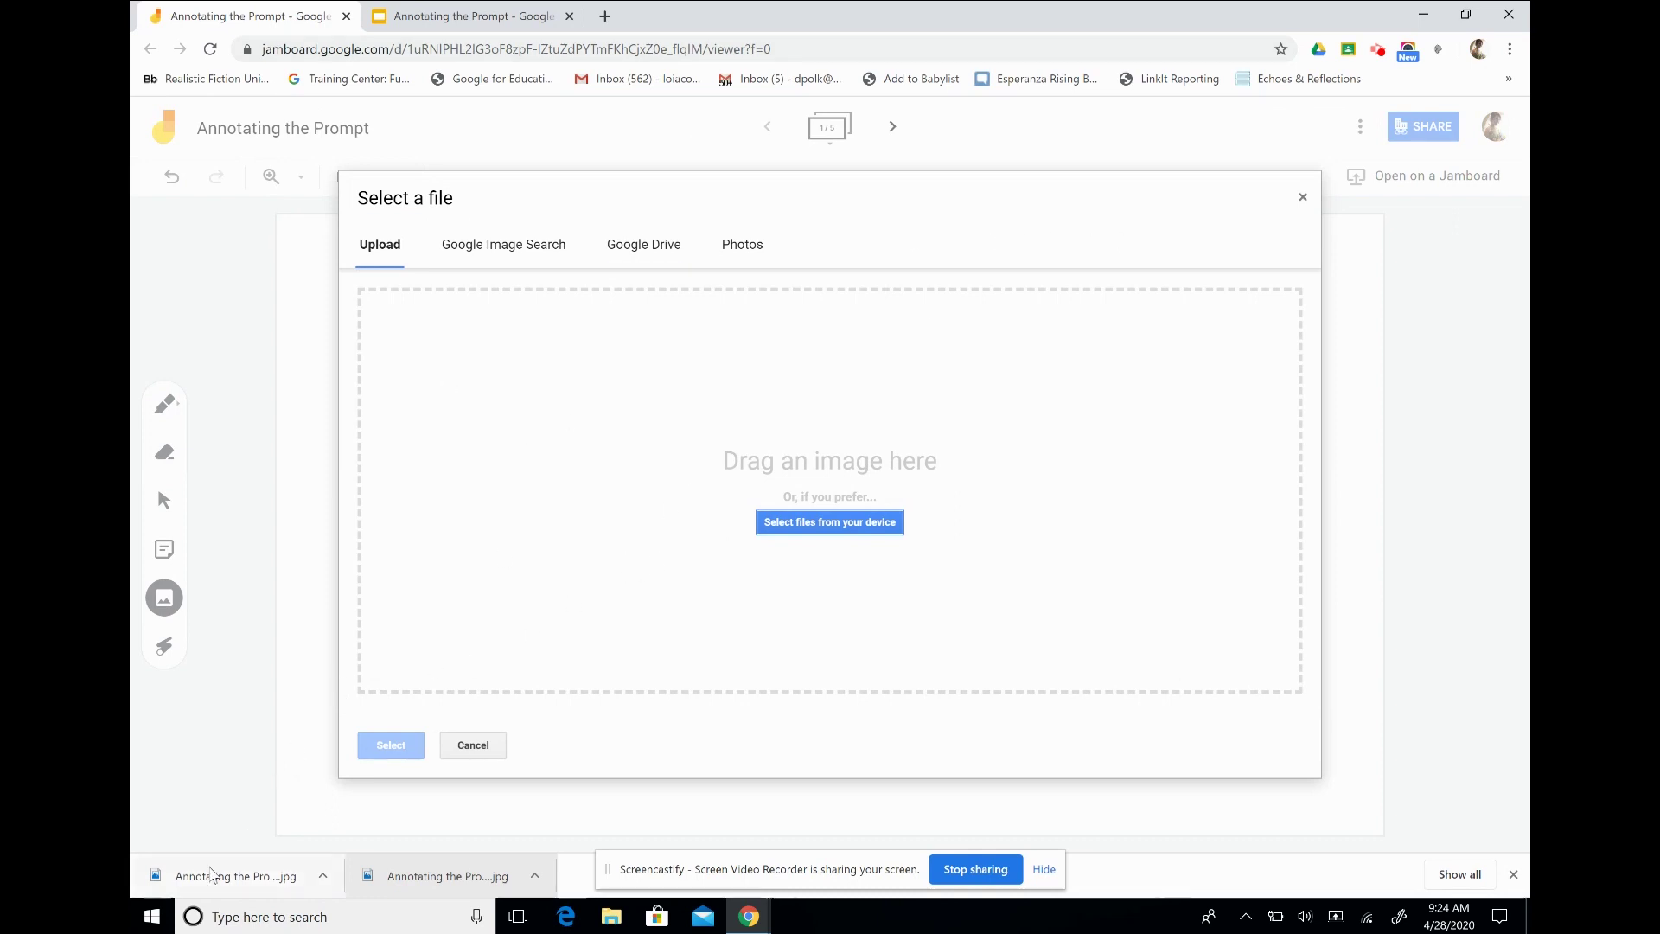
- Upload the downloaded slide JPEG onto the frame, enlarged and placed toward the right
mouse_move(210, 873)
mouse_down()
mouse_move(221, 838)
mouse_move(571, 644)
mouse_move(830, 433)
mouse_up()
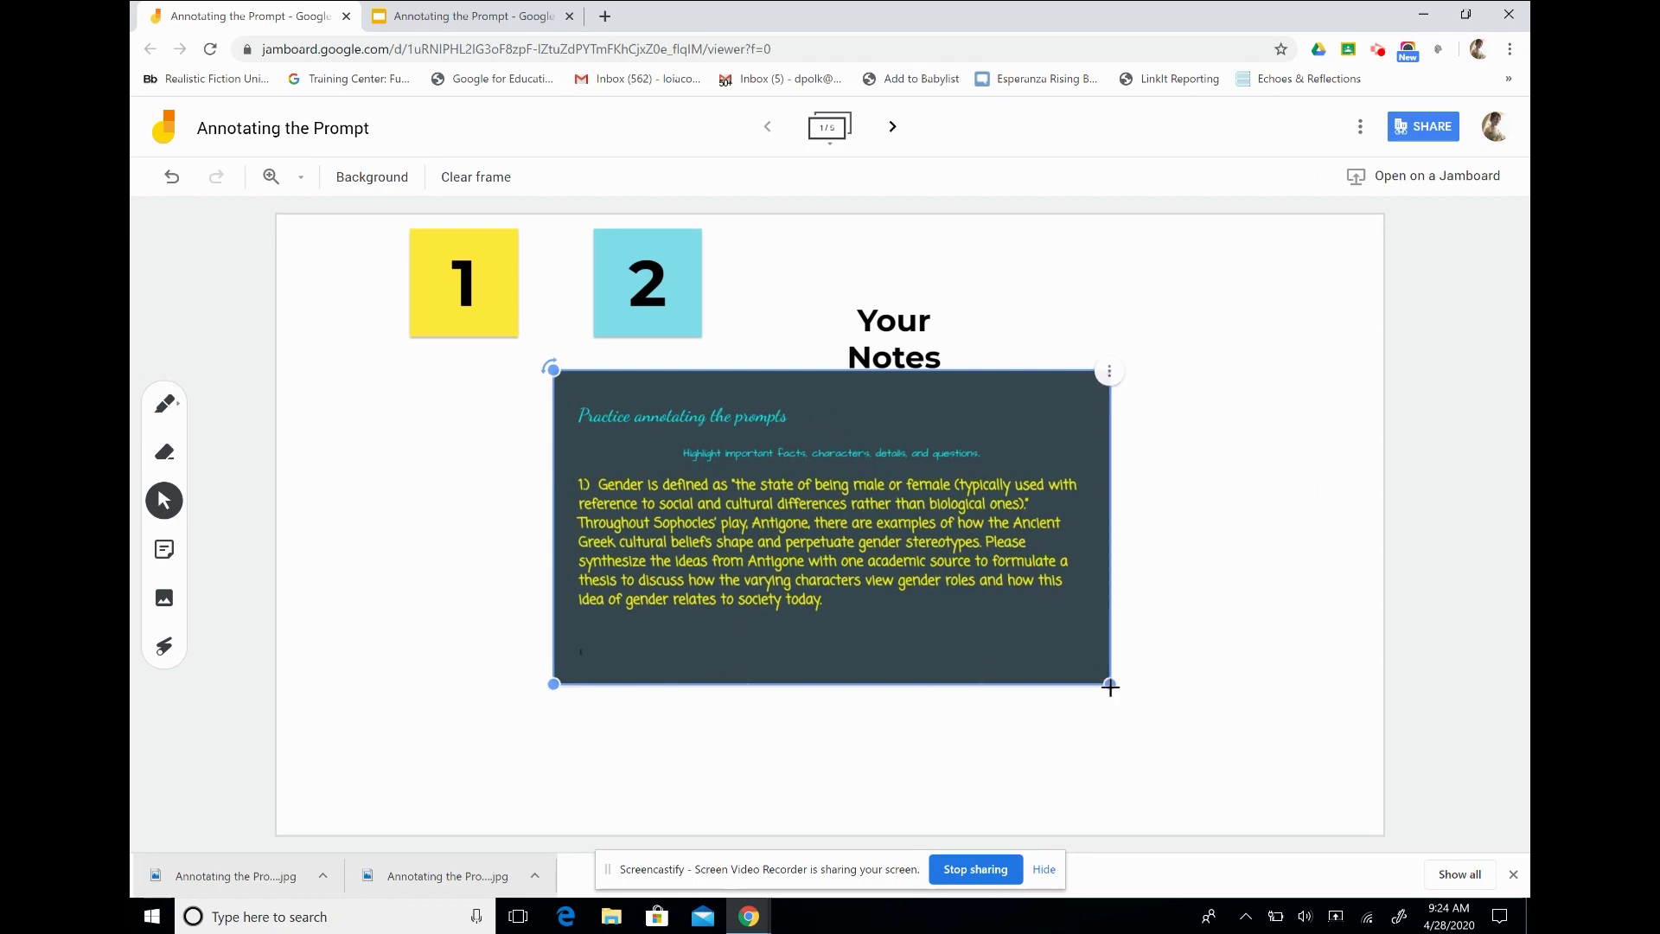
drag(1109, 684, 1291, 786)
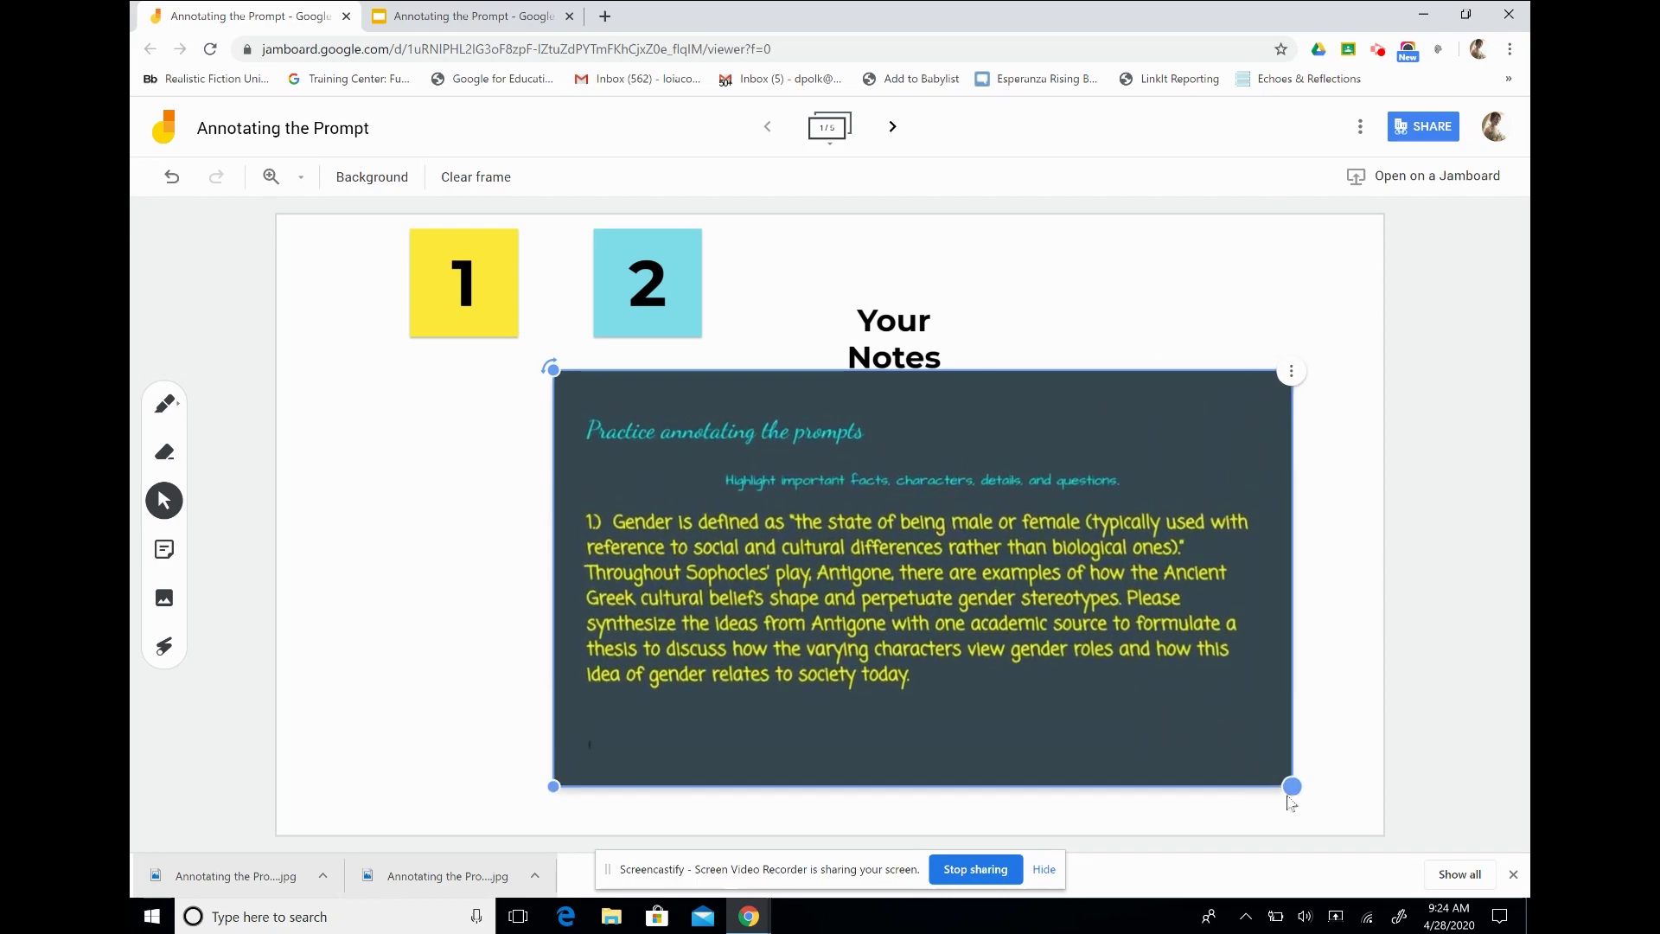
drag(1082, 742, 1157, 694)
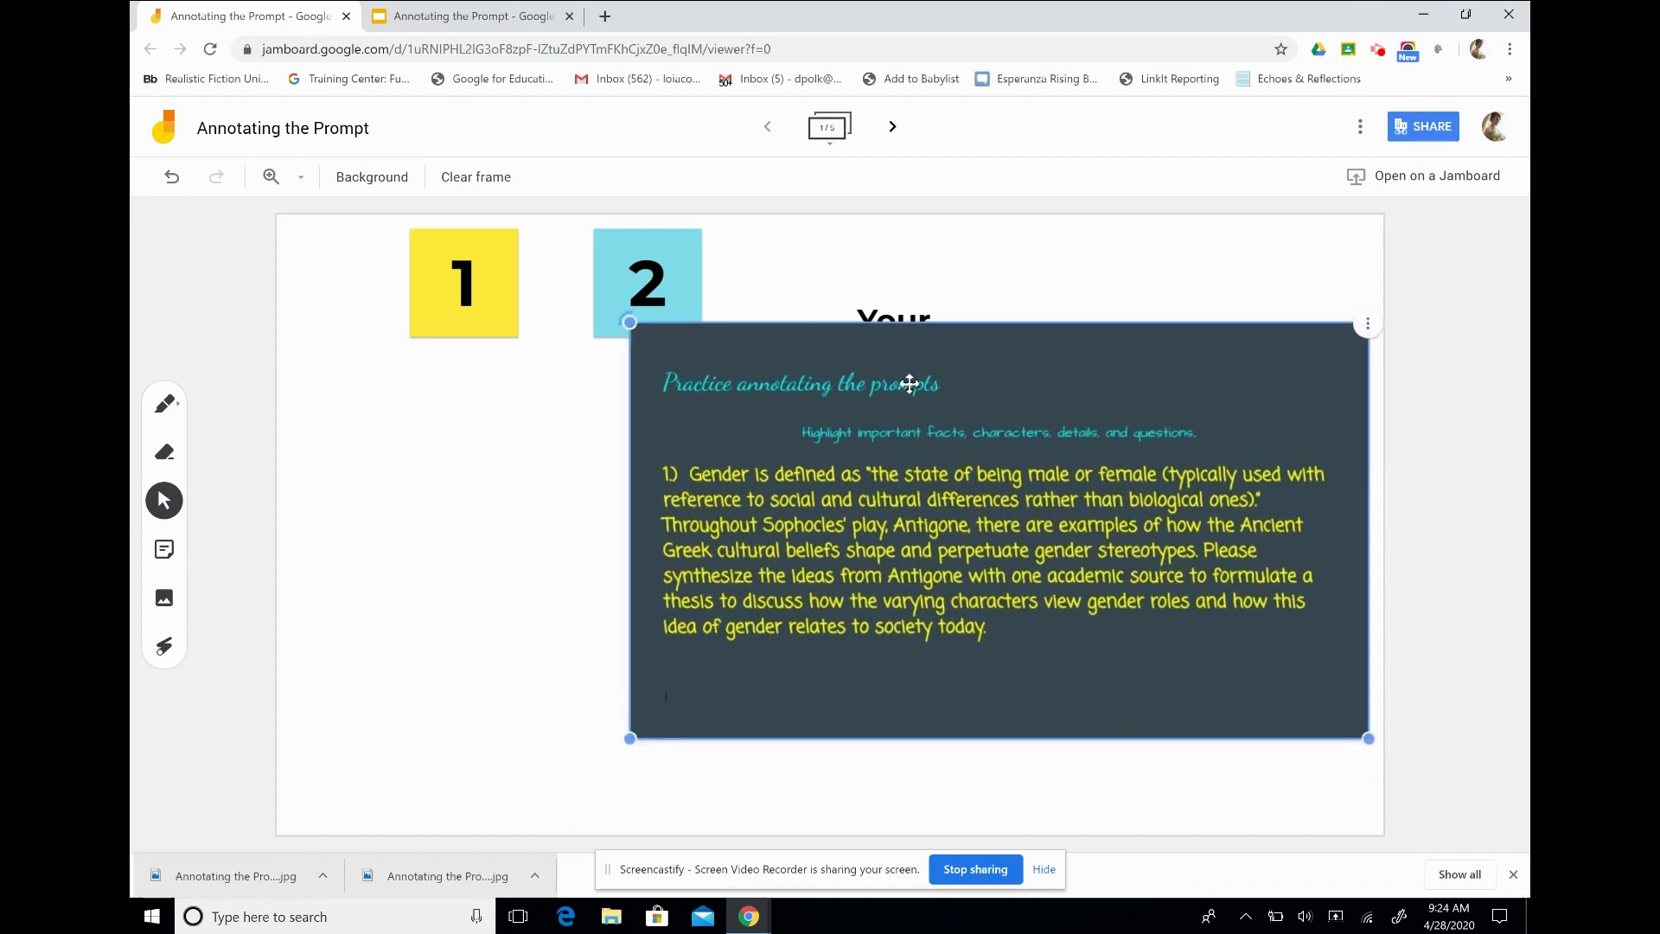
click(905, 321)
- Move the Your Notes heading to the frame's left and nudge the prompt image lower
click(899, 323)
drag(899, 313, 369, 421)
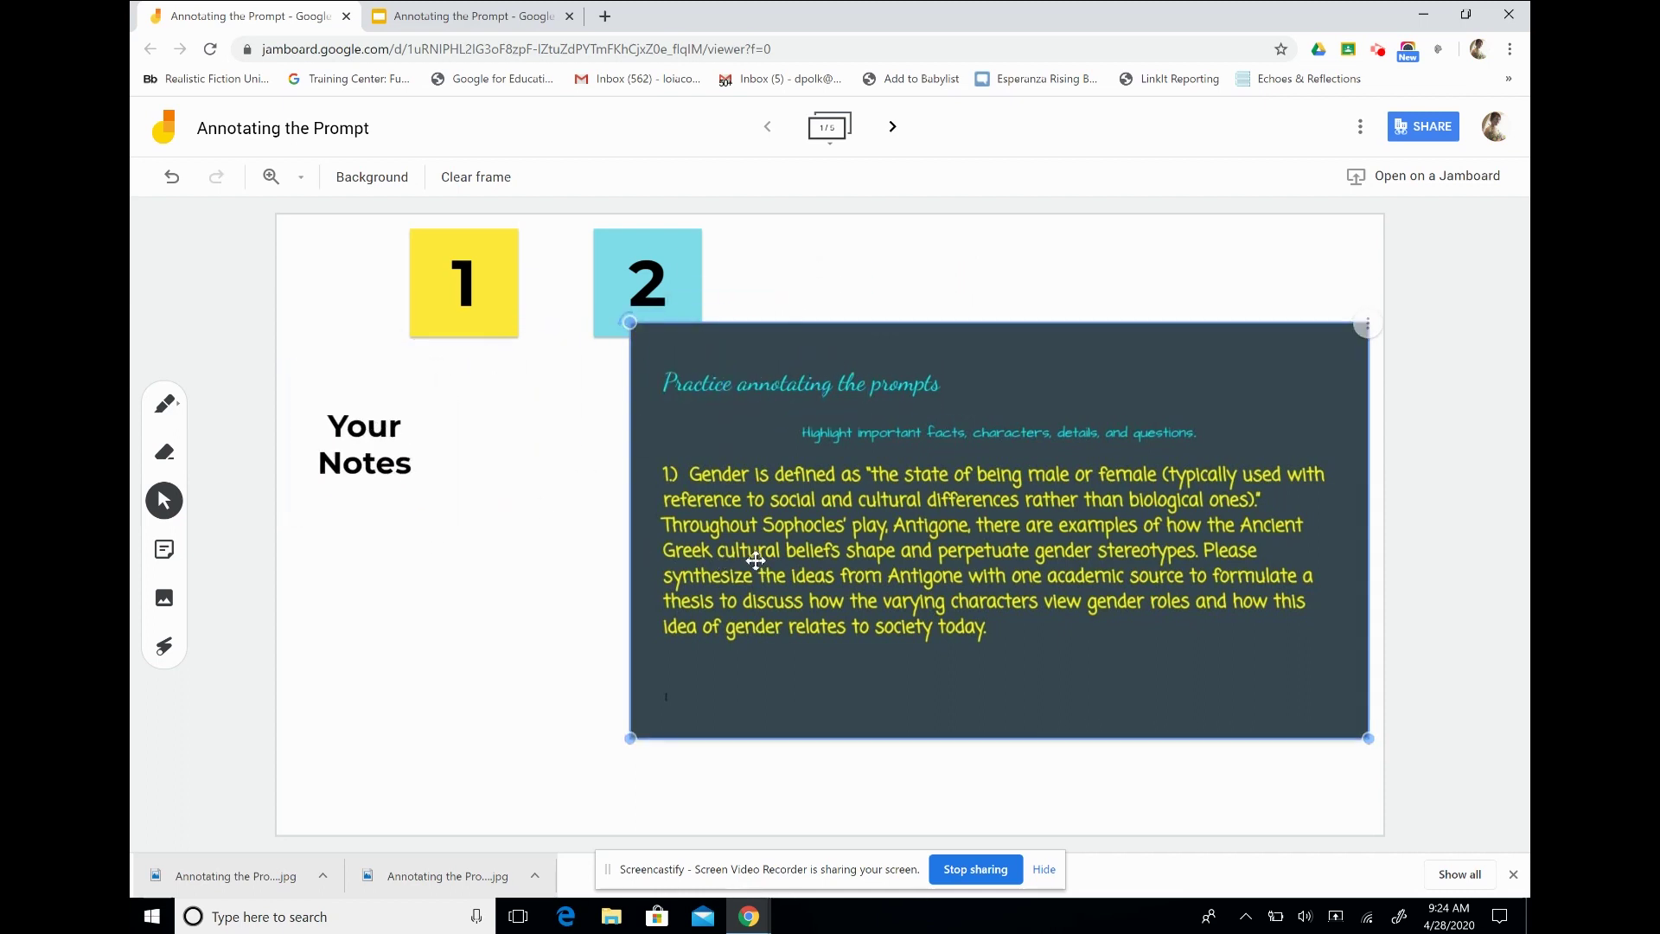
drag(758, 568, 752, 618)
- Enlarge the Your Notes note and move it down beside the prompt image
click(355, 471)
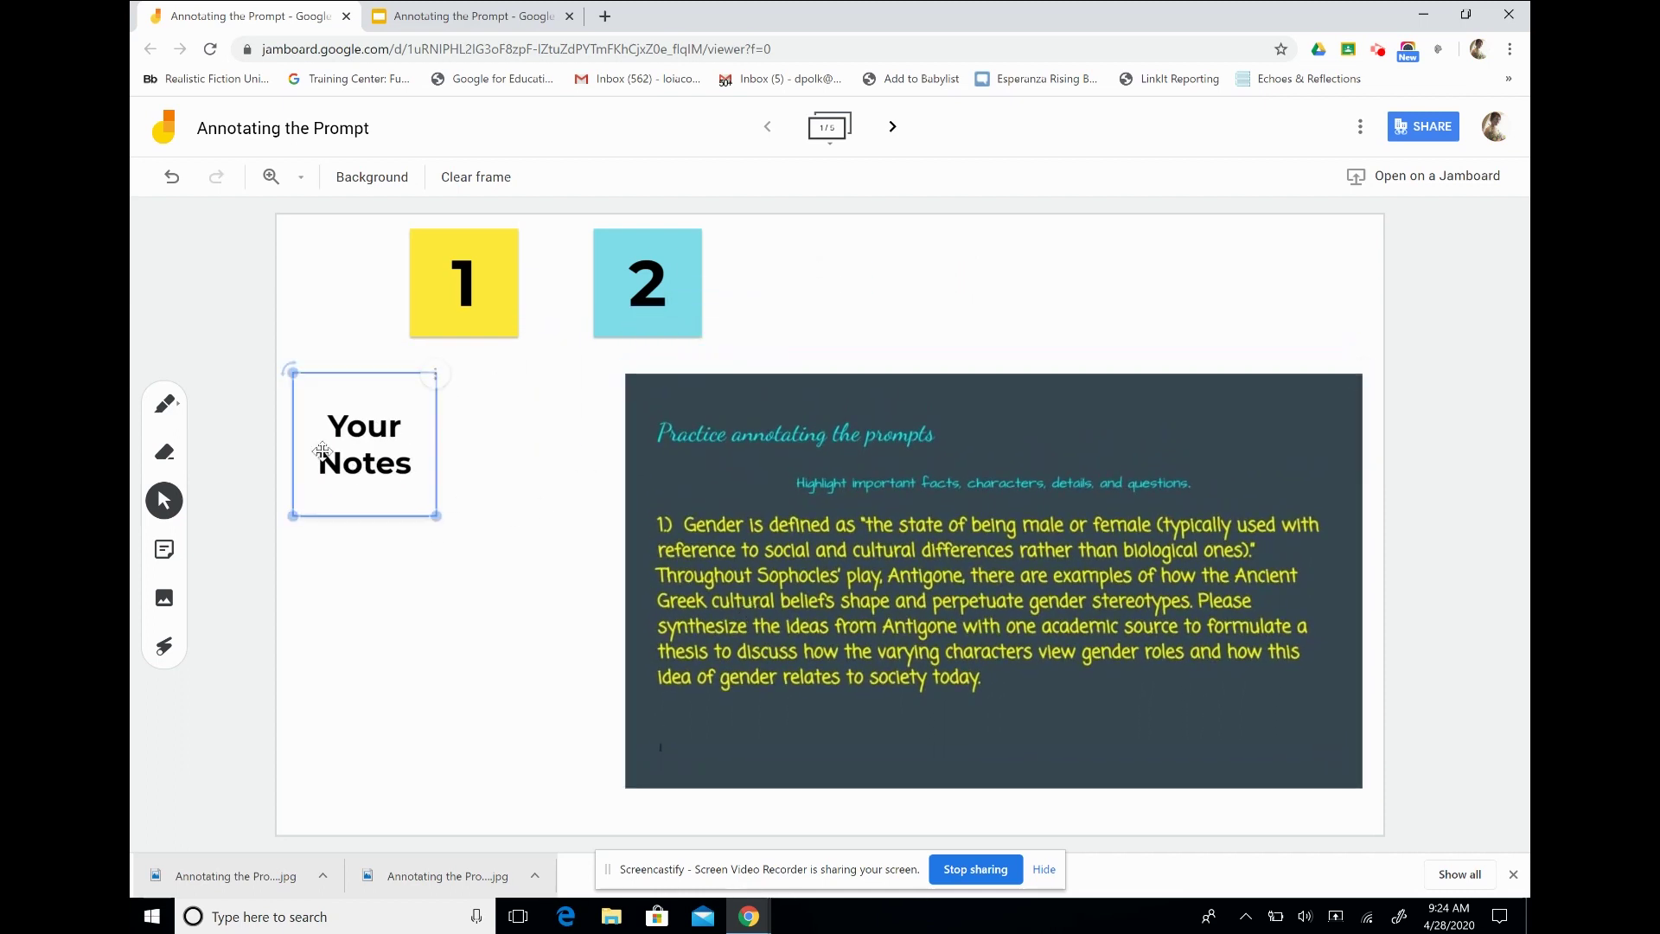
drag(438, 517, 522, 605)
drag(404, 524, 475, 626)
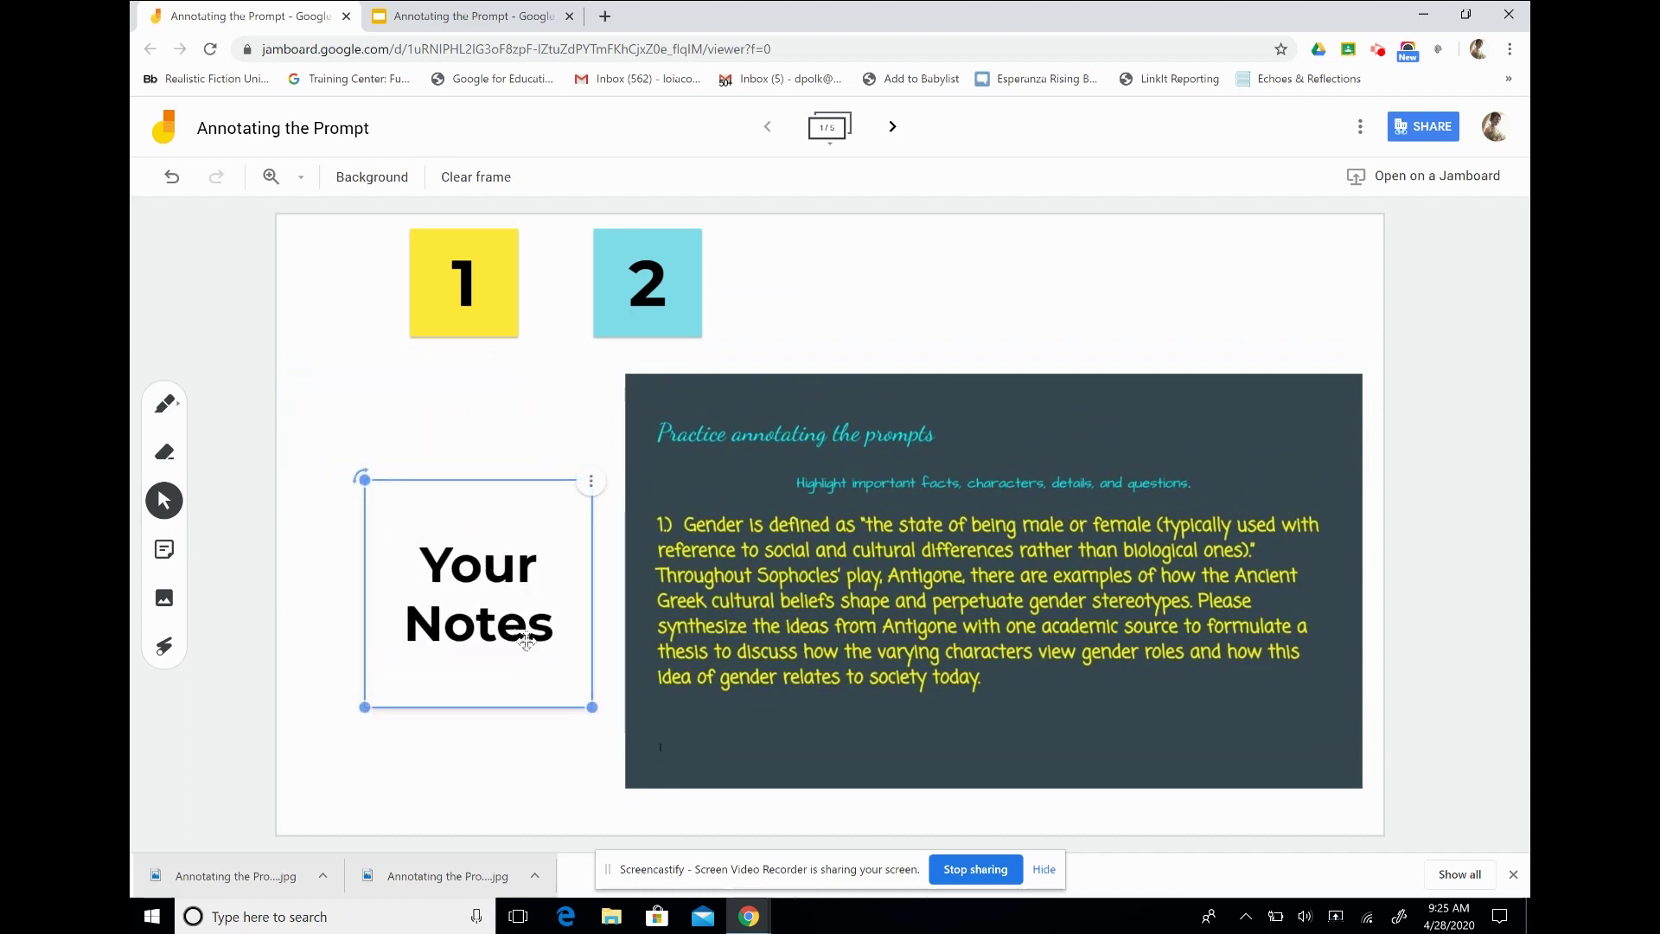
- Change the note's text to 'Annotate the prompt by using the tools' and save it
click(591, 486)
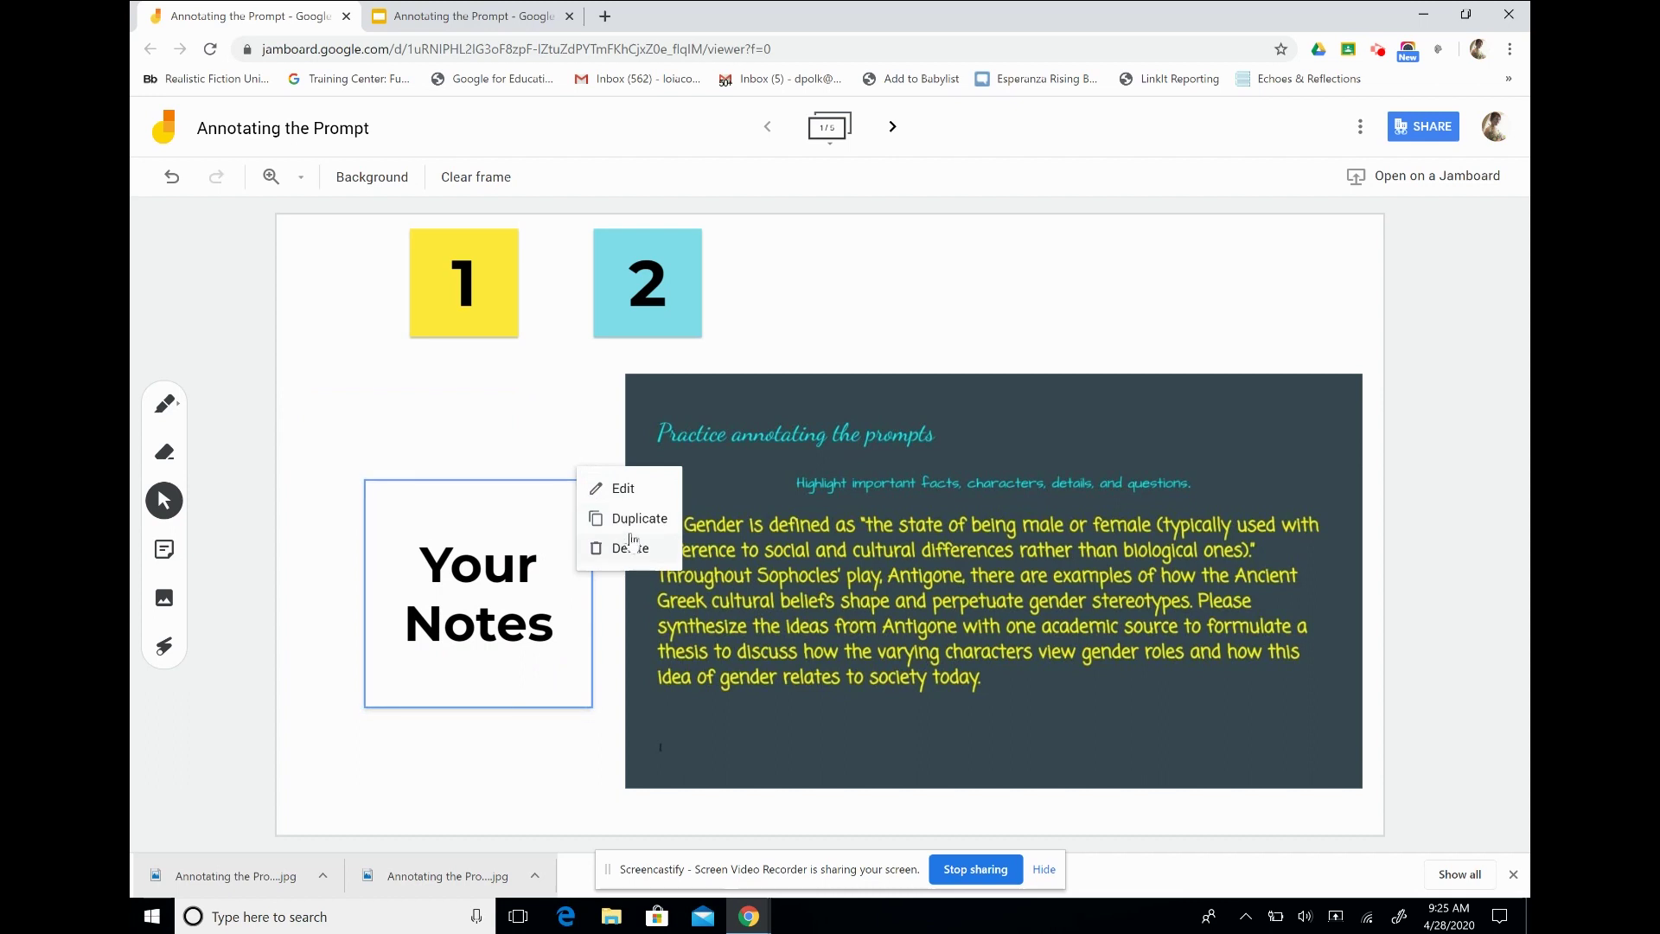
click(629, 495)
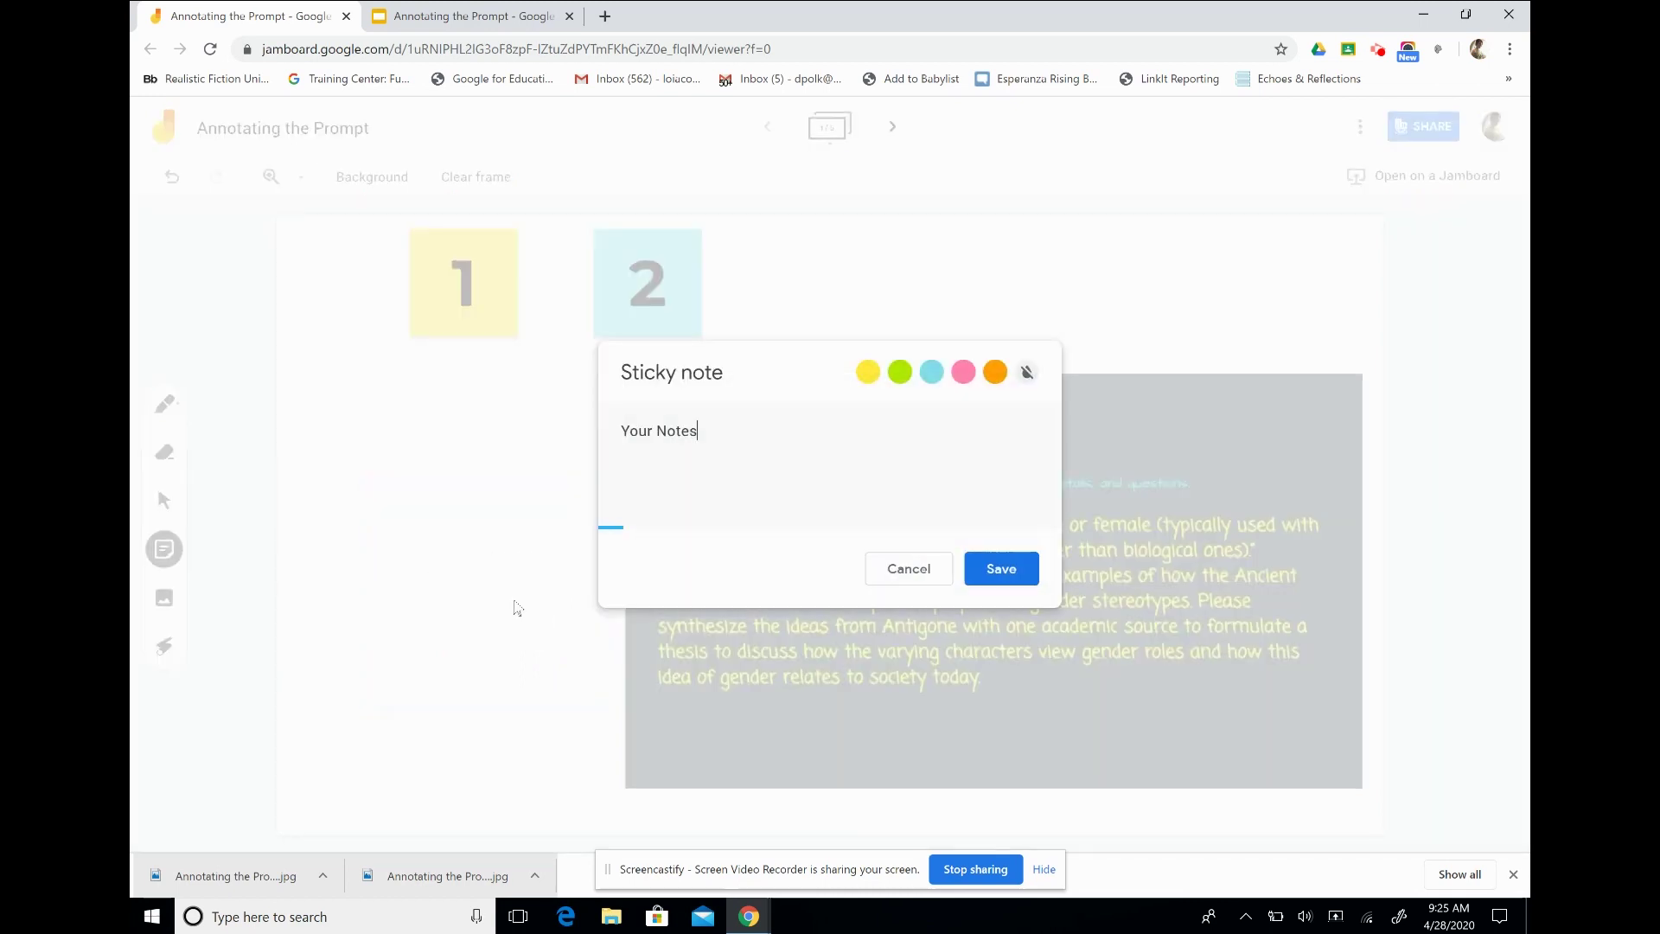
drag(701, 418, 620, 427)
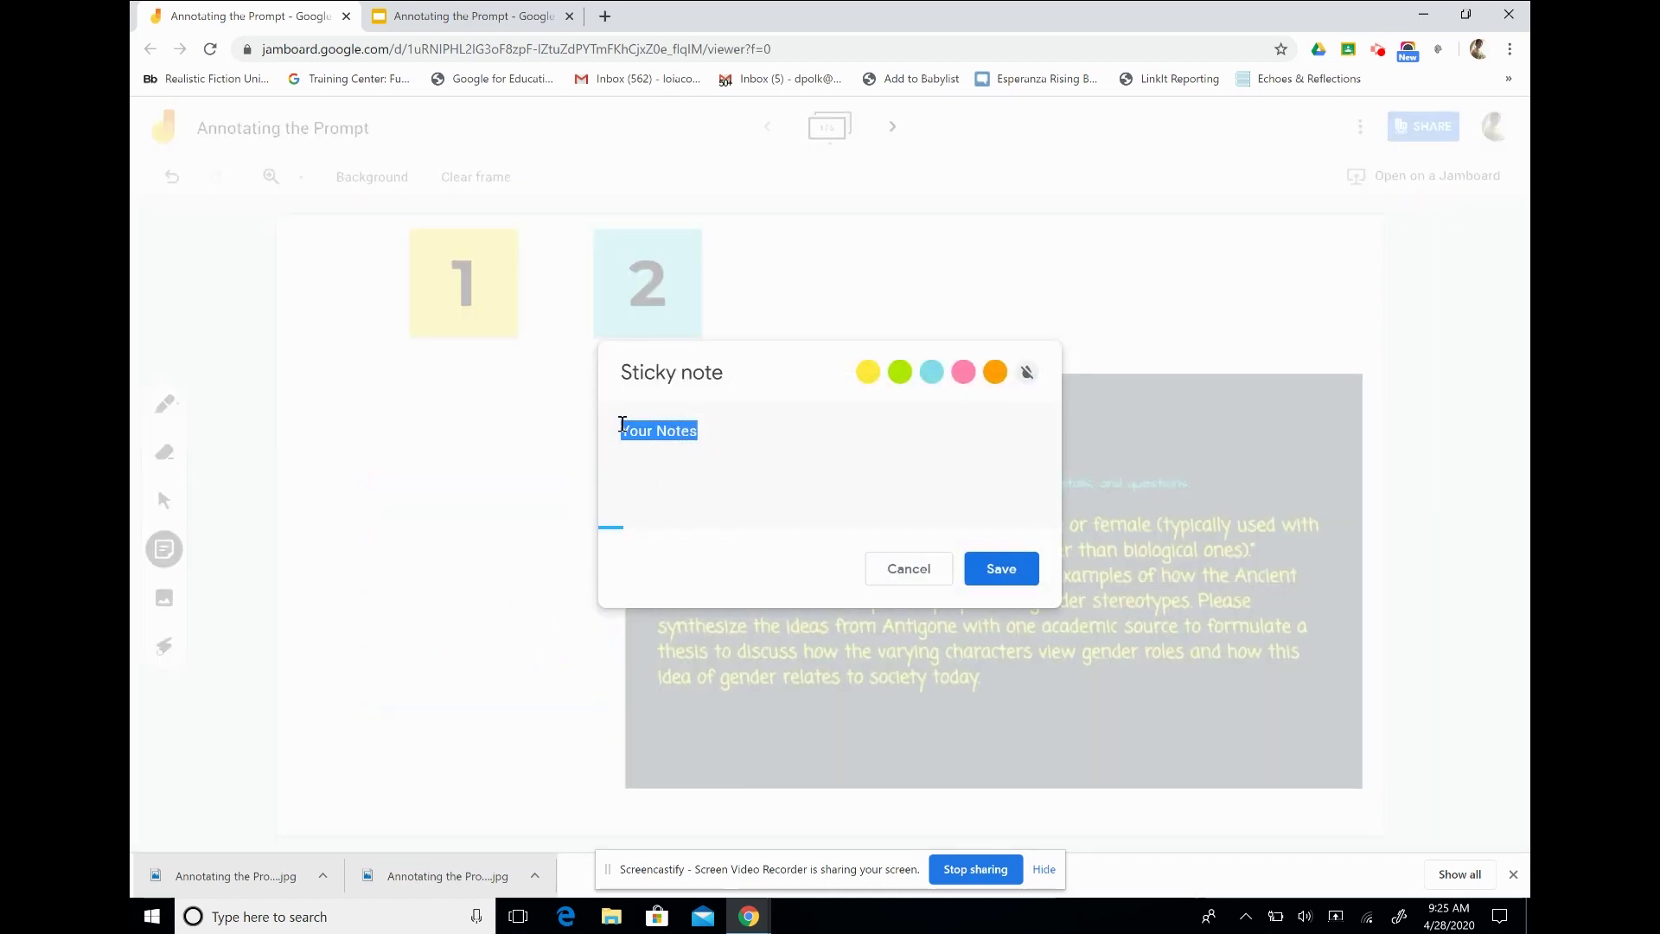
text(Annotate the prompt by using the tools)
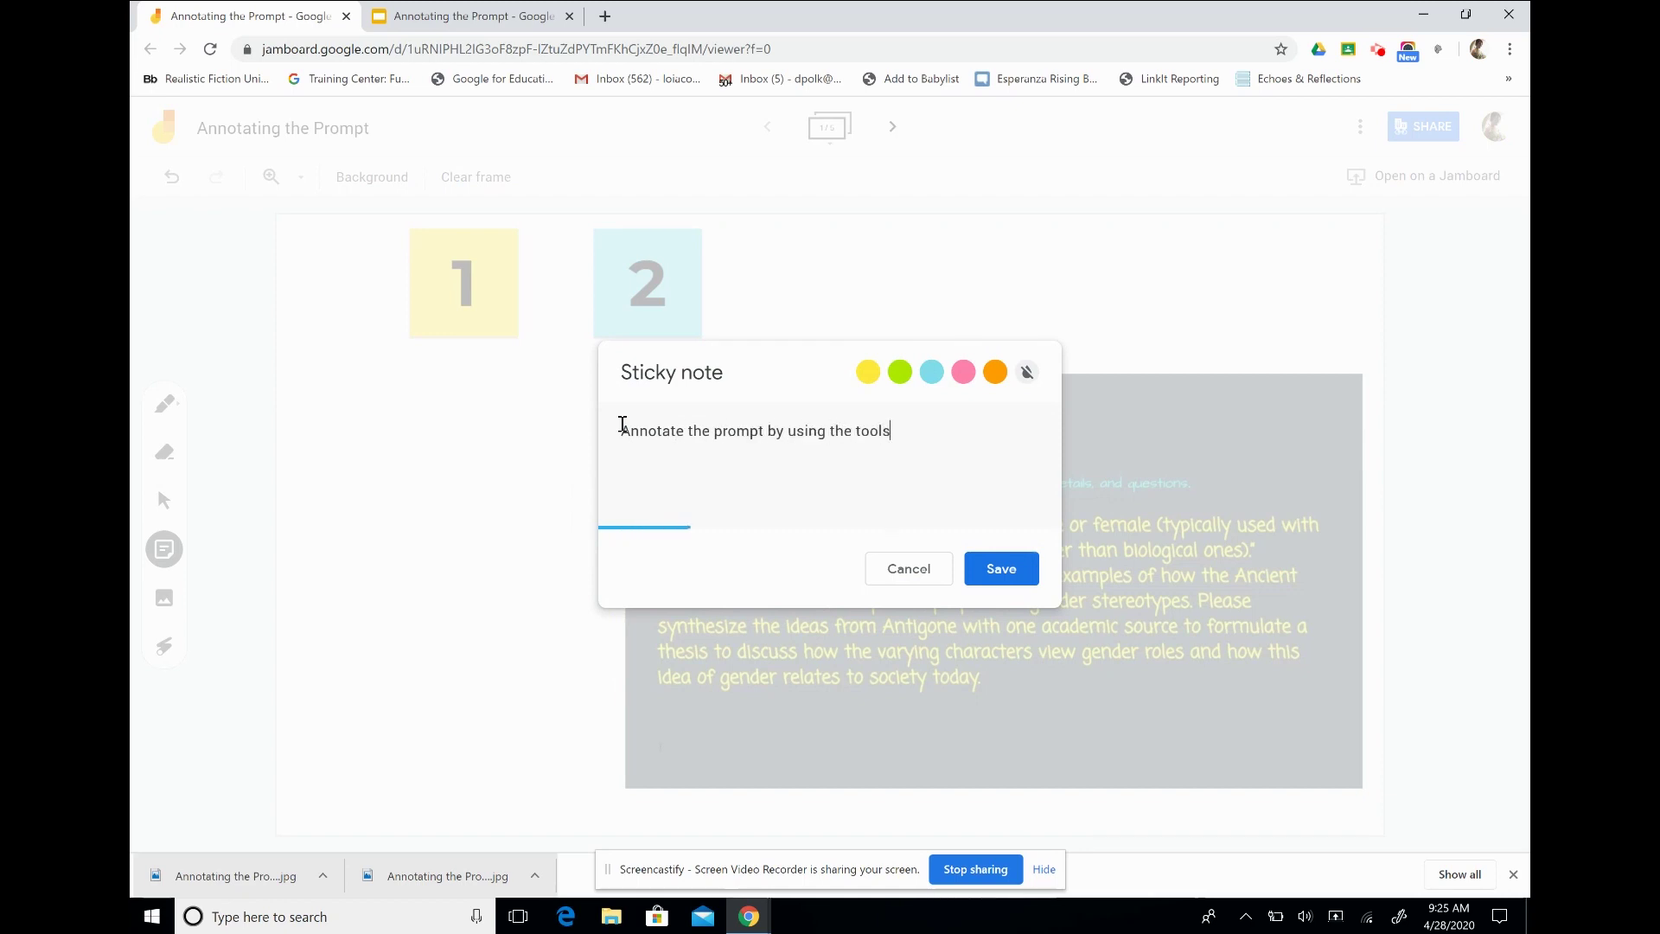
click(1012, 562)
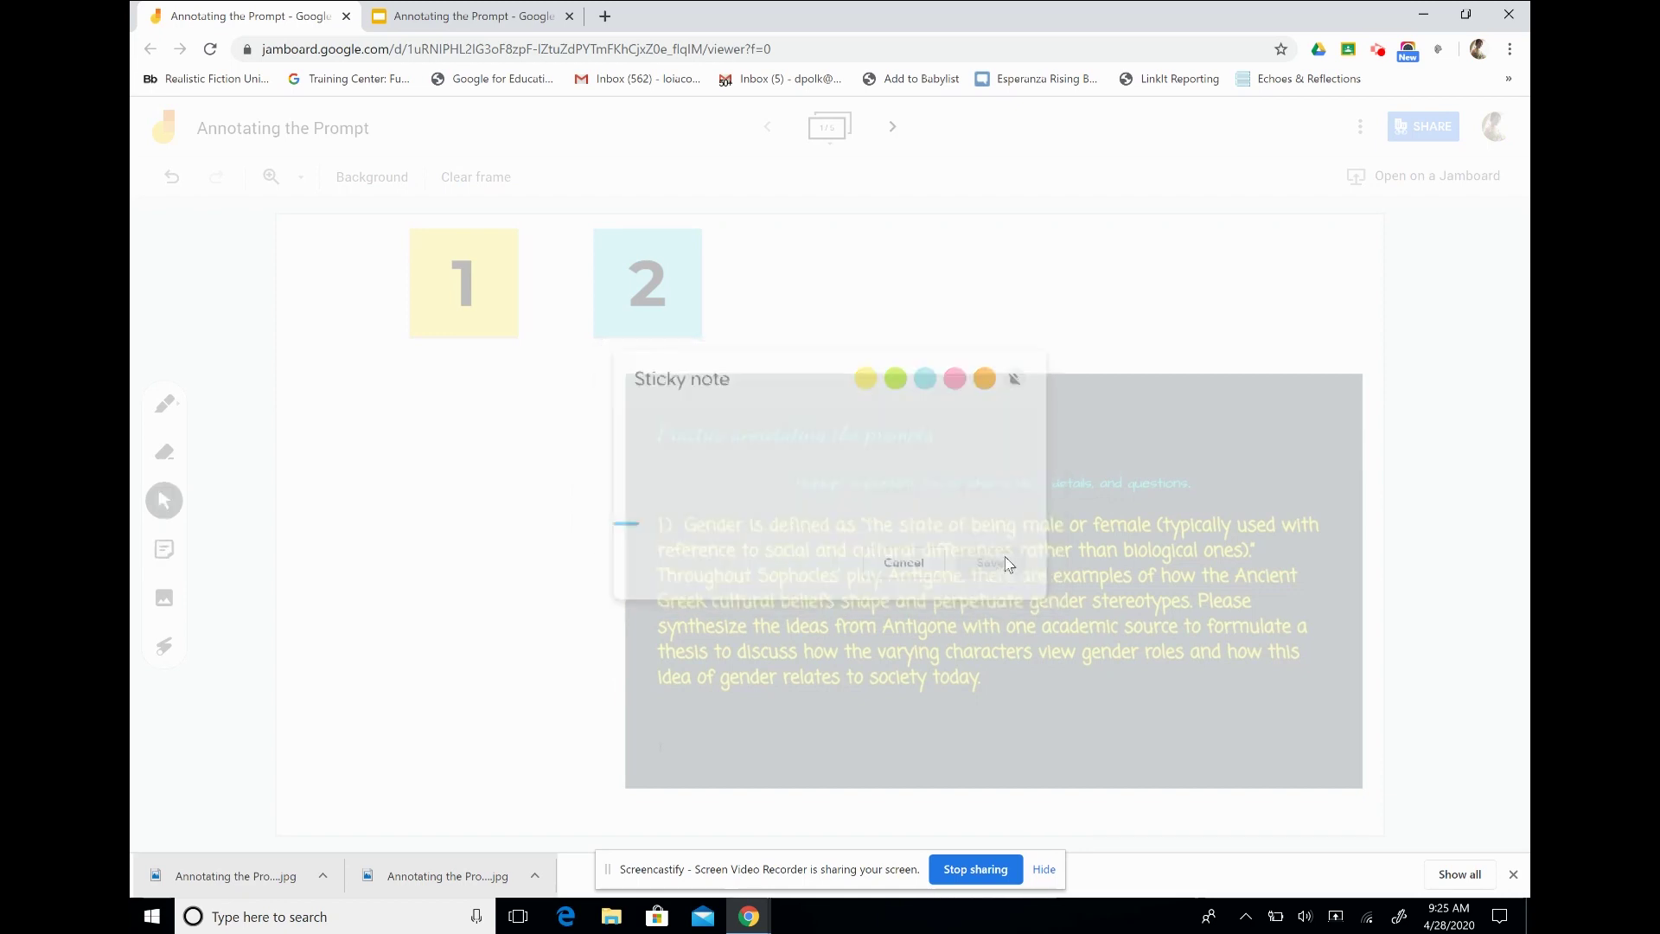
click(164, 404)
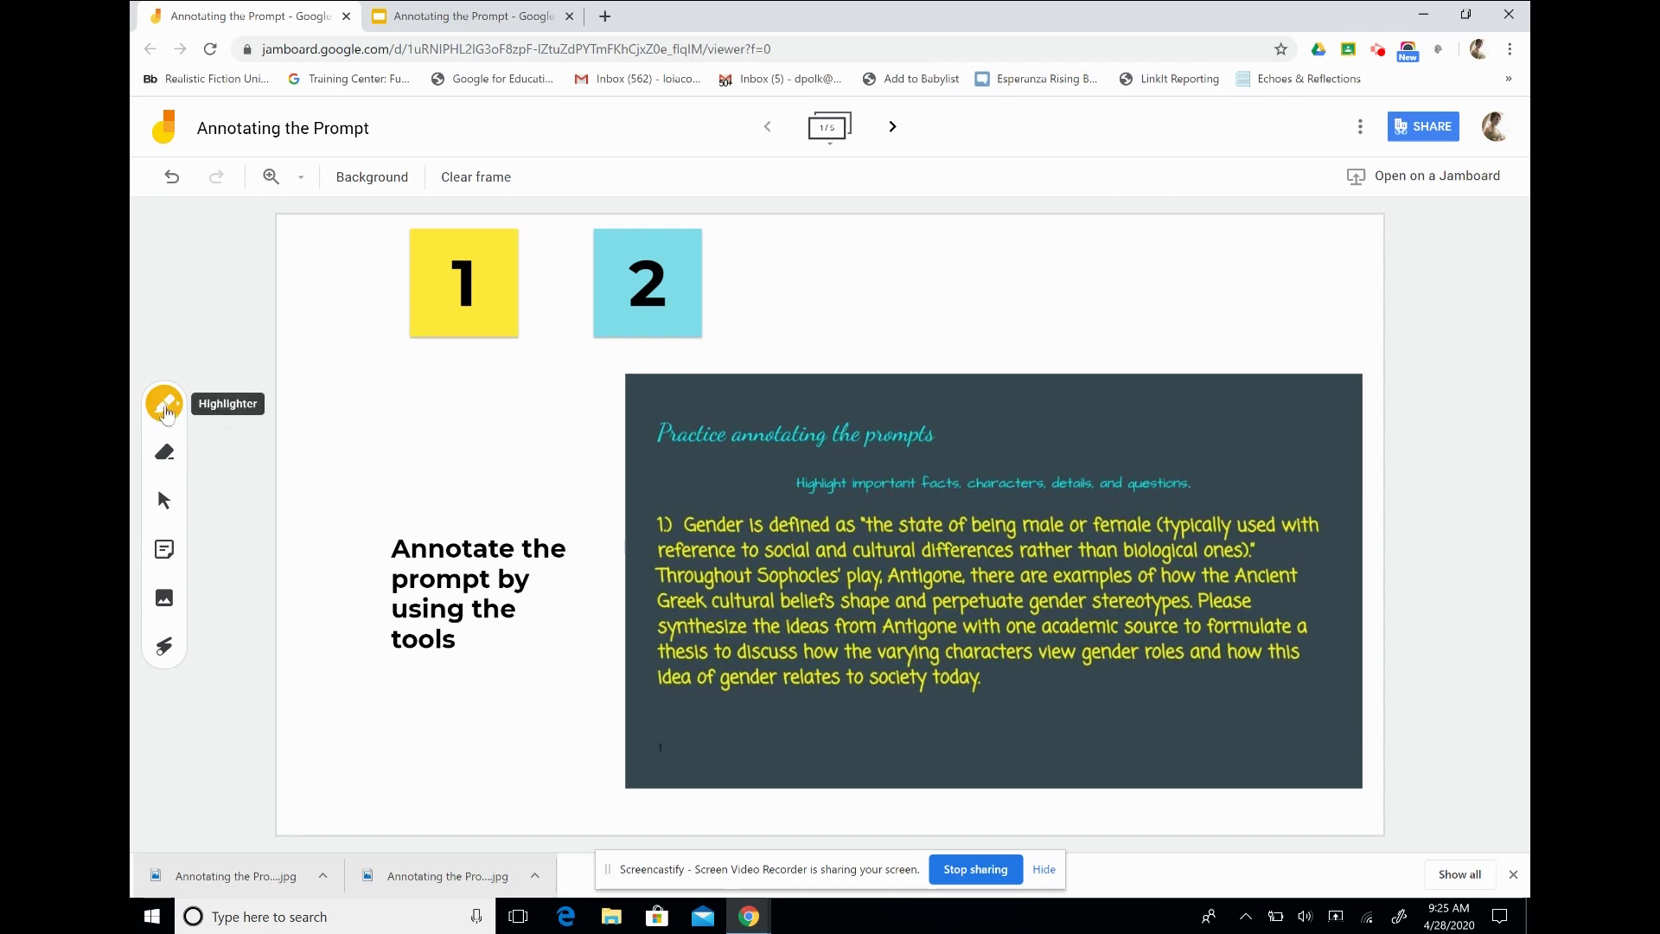
click(166, 406)
click(228, 408)
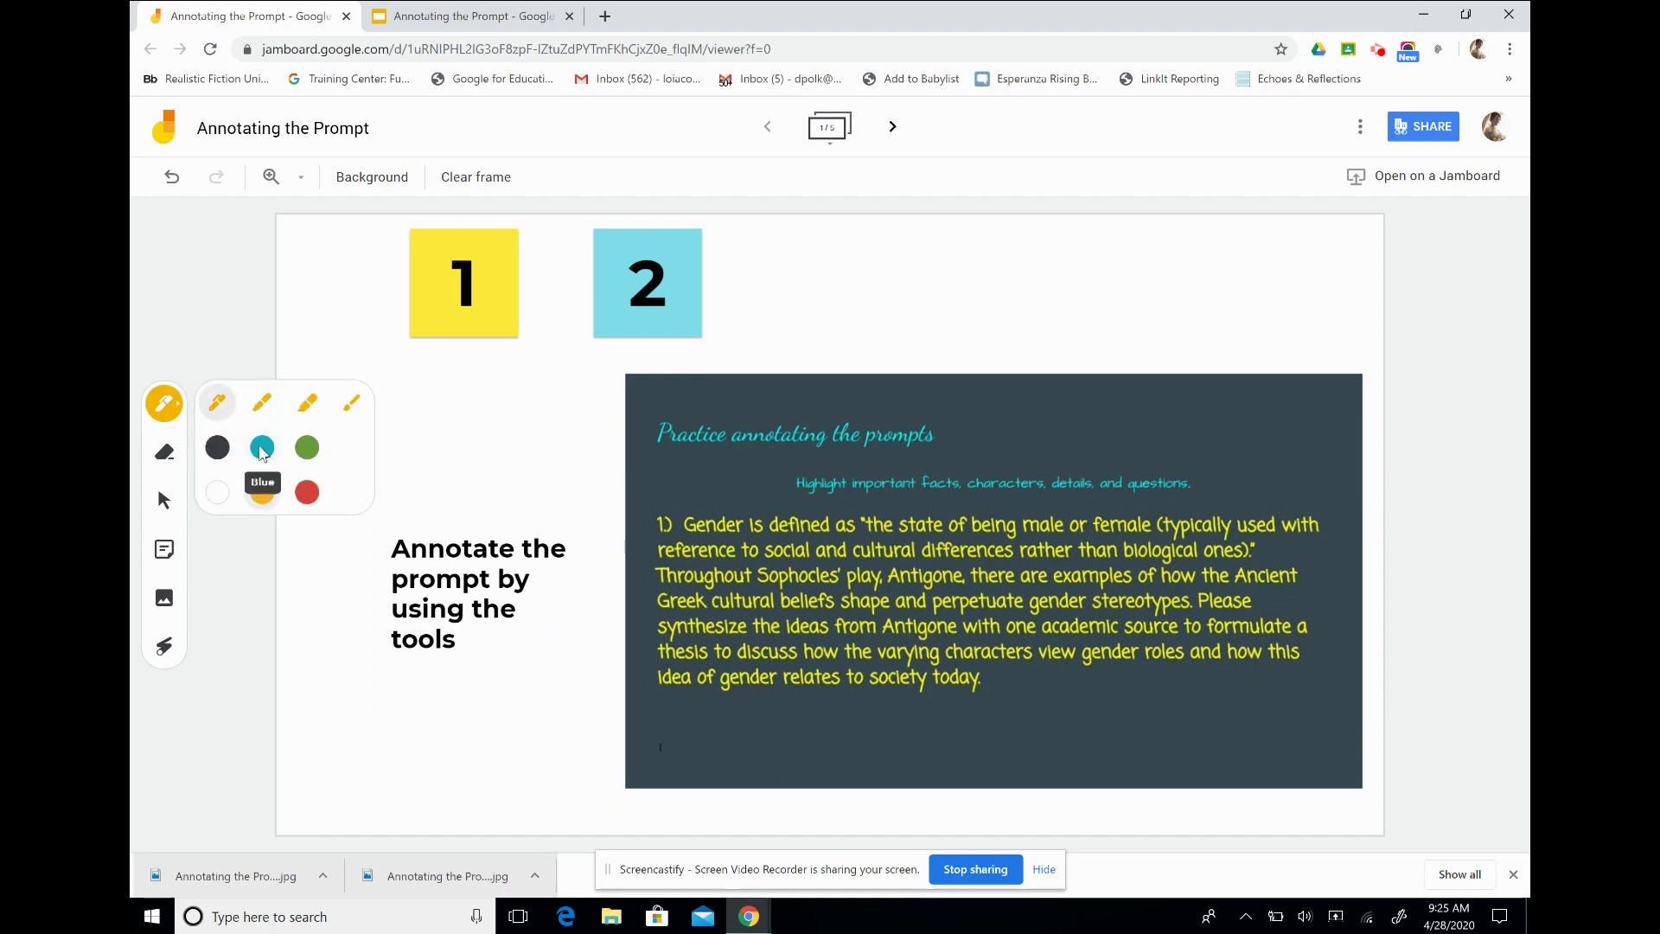
click(262, 448)
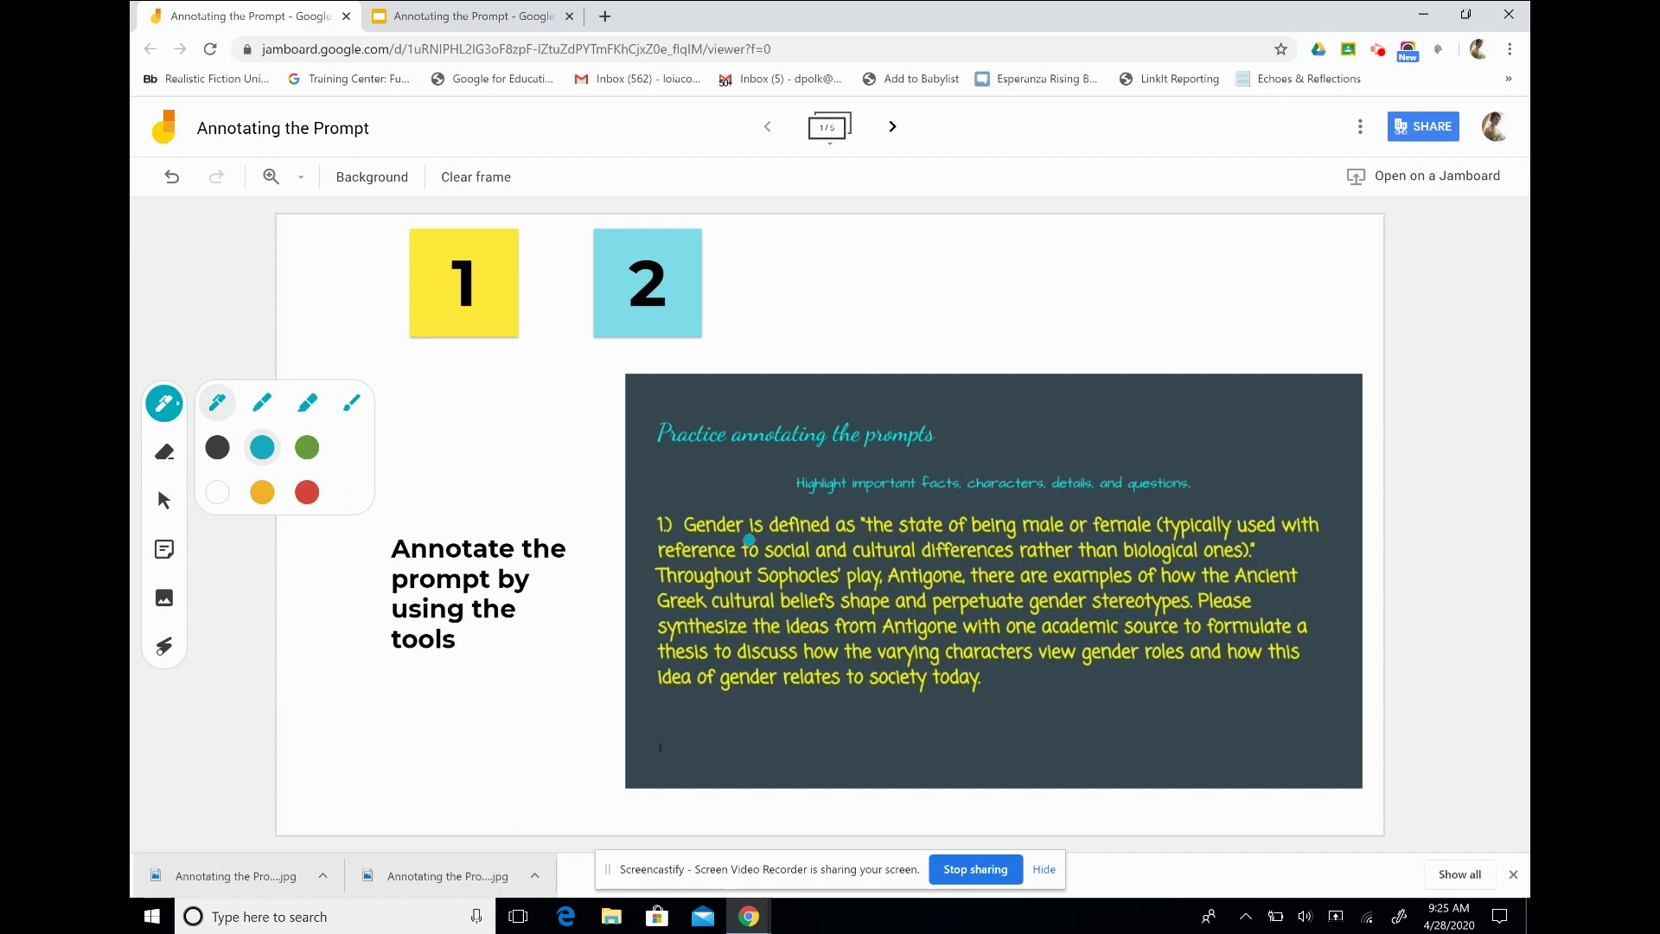
click(749, 539)
mouse_move(741, 529)
mouse_down()
mouse_move(683, 460)
mouse_move(745, 558)
mouse_up()
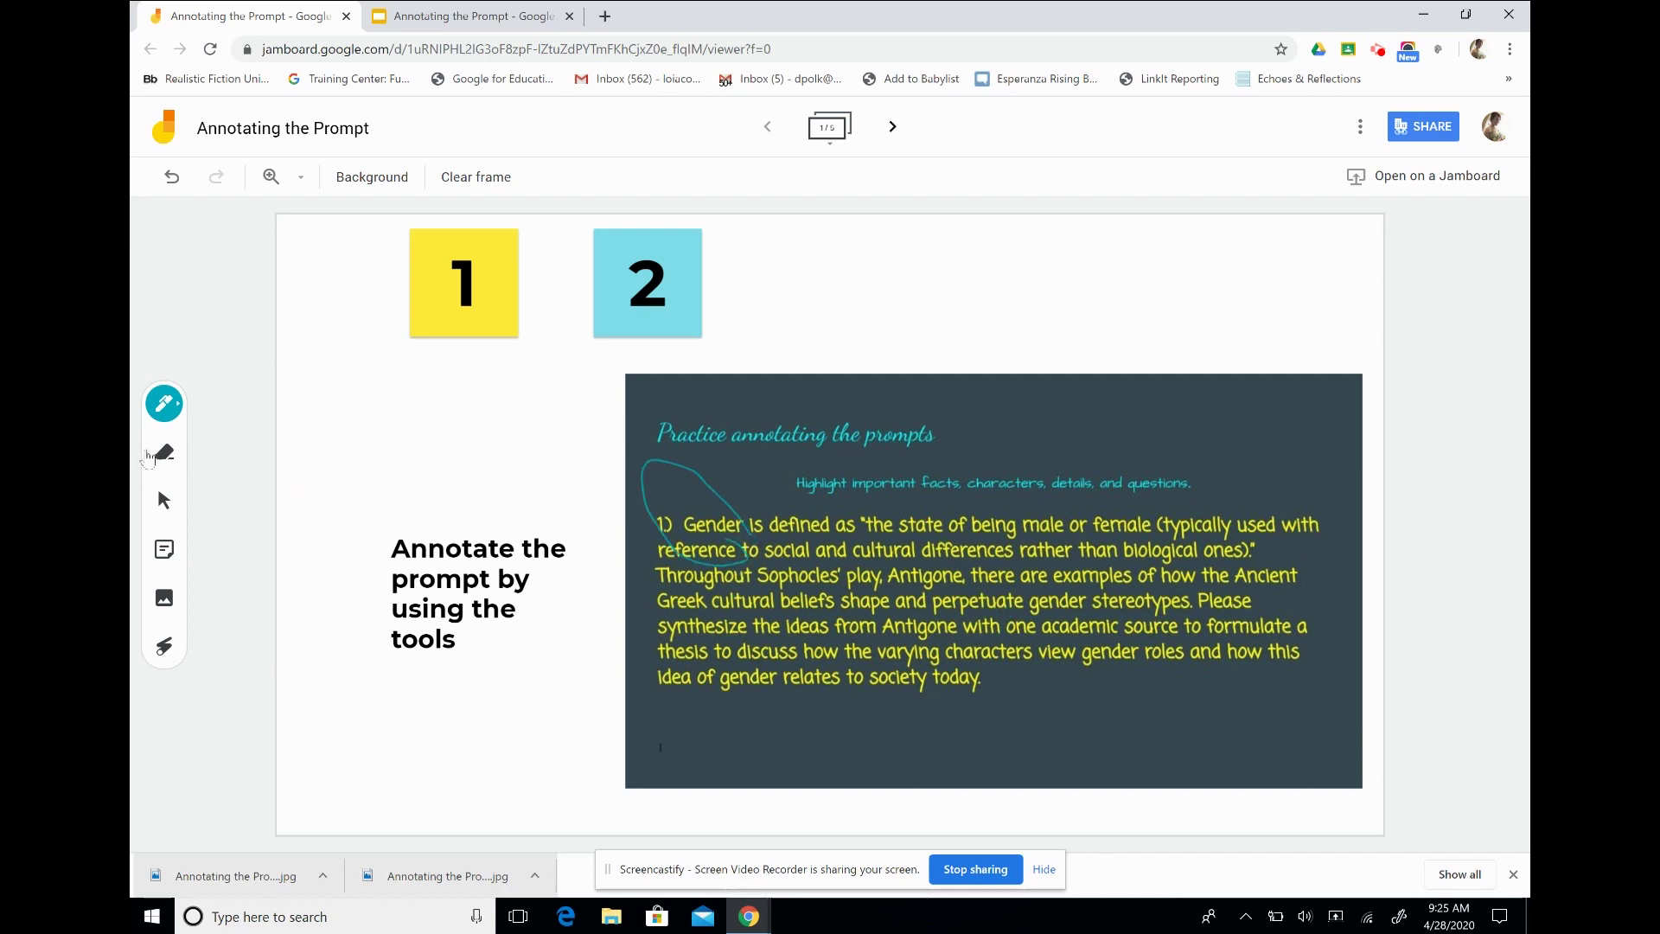
click(164, 453)
mouse_move(699, 561)
mouse_down()
mouse_move(769, 530)
mouse_move(696, 545)
mouse_move(745, 464)
mouse_move(647, 476)
mouse_move(738, 489)
mouse_move(625, 460)
mouse_move(693, 538)
mouse_move(631, 489)
mouse_move(541, 493)
mouse_move(675, 527)
mouse_move(689, 564)
mouse_up()
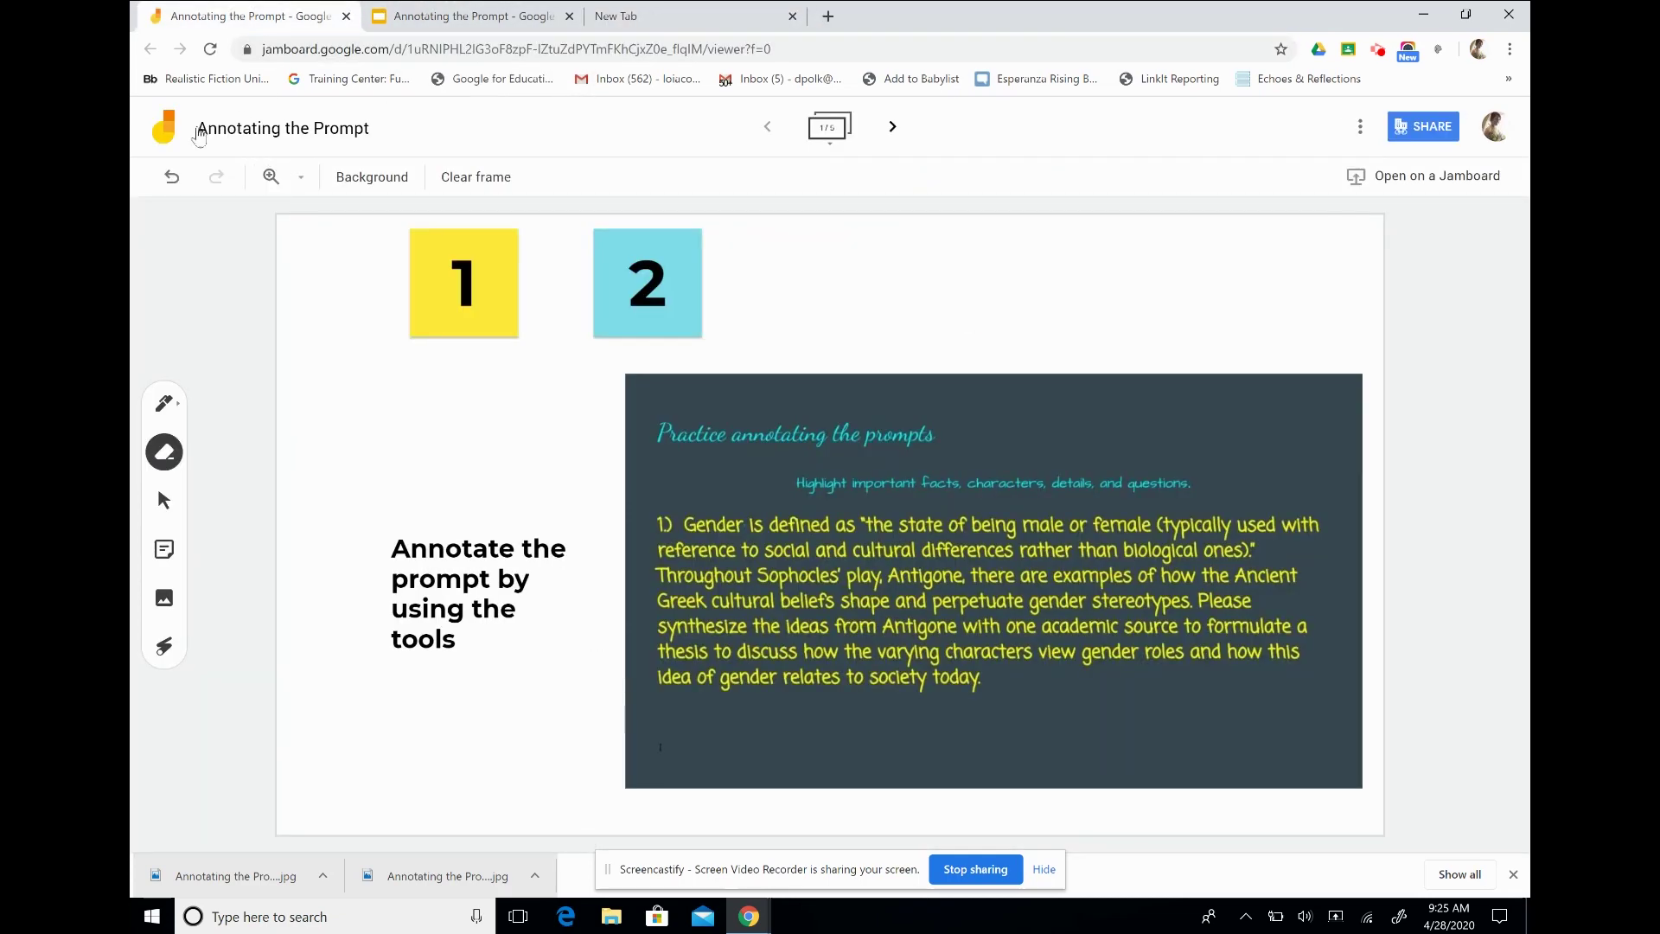
click(358, 139)
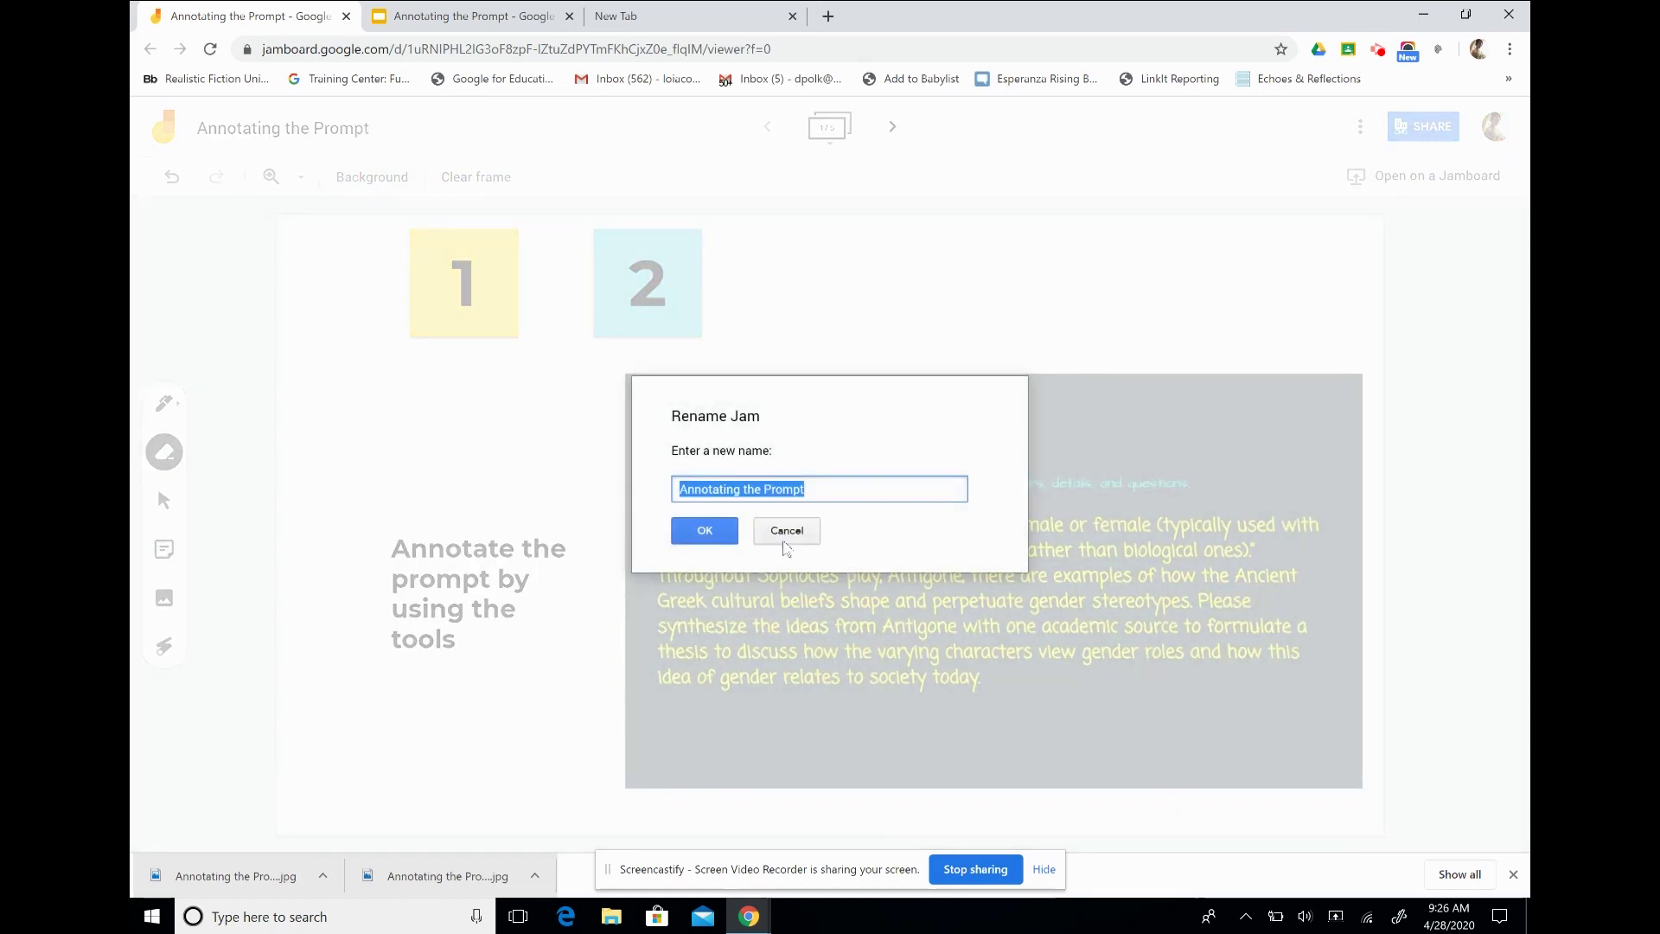
click(787, 530)
- Open Google Classroom from the apps grid in the new tab and enter Grade 7 ELA
click(699, 16)
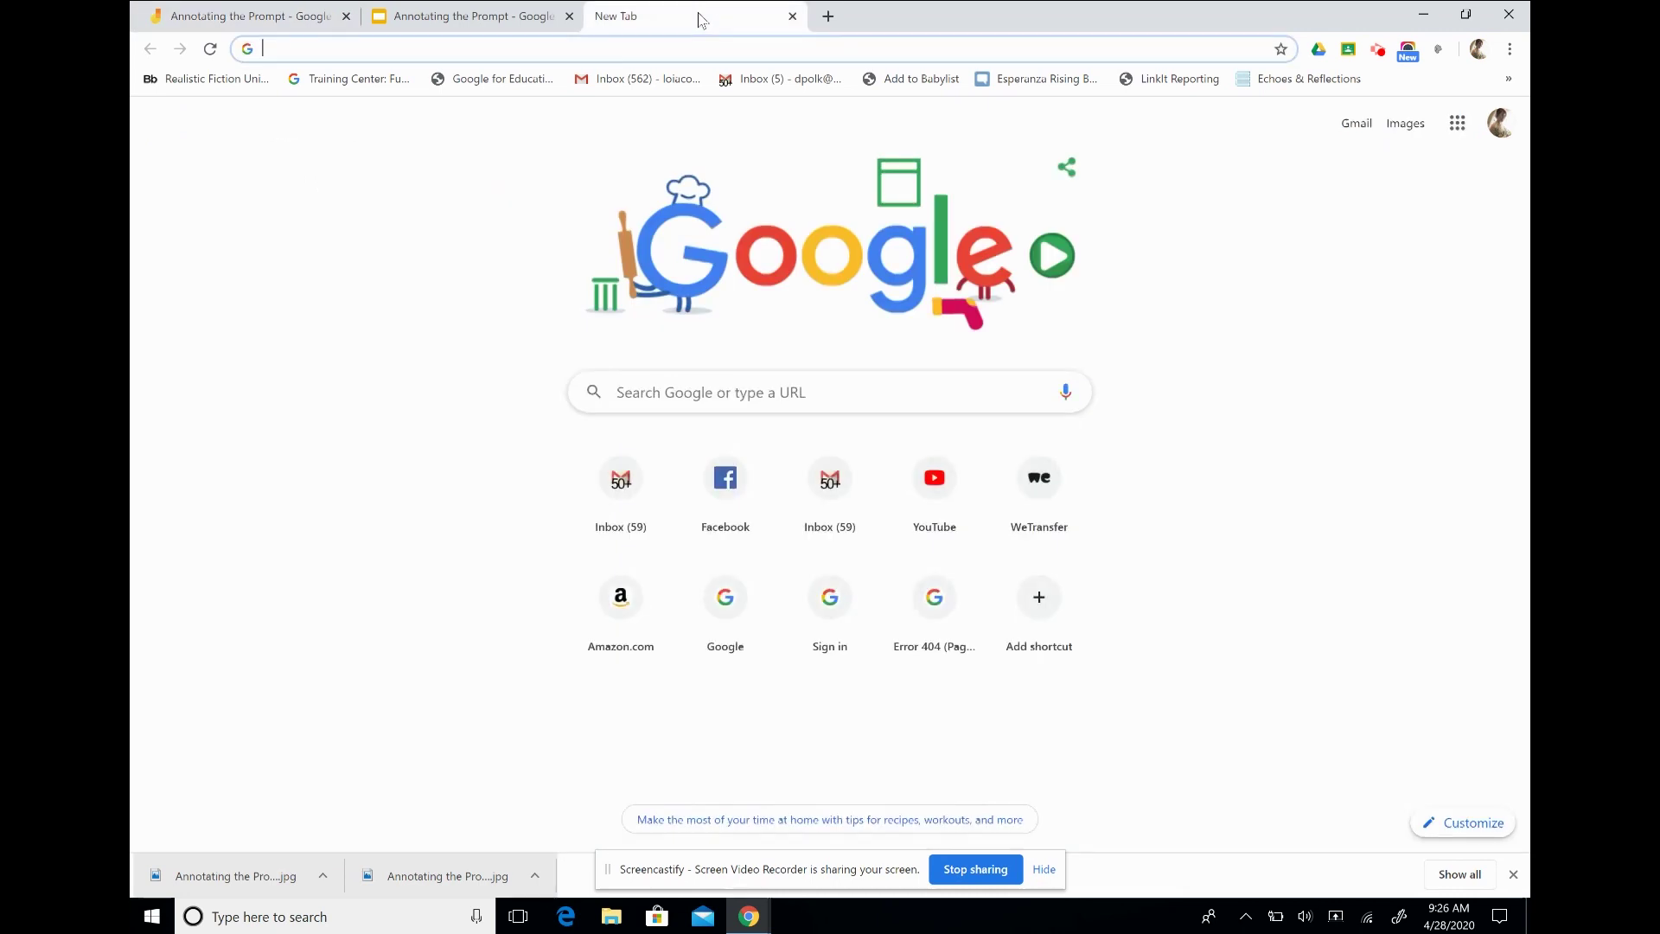
click(1456, 125)
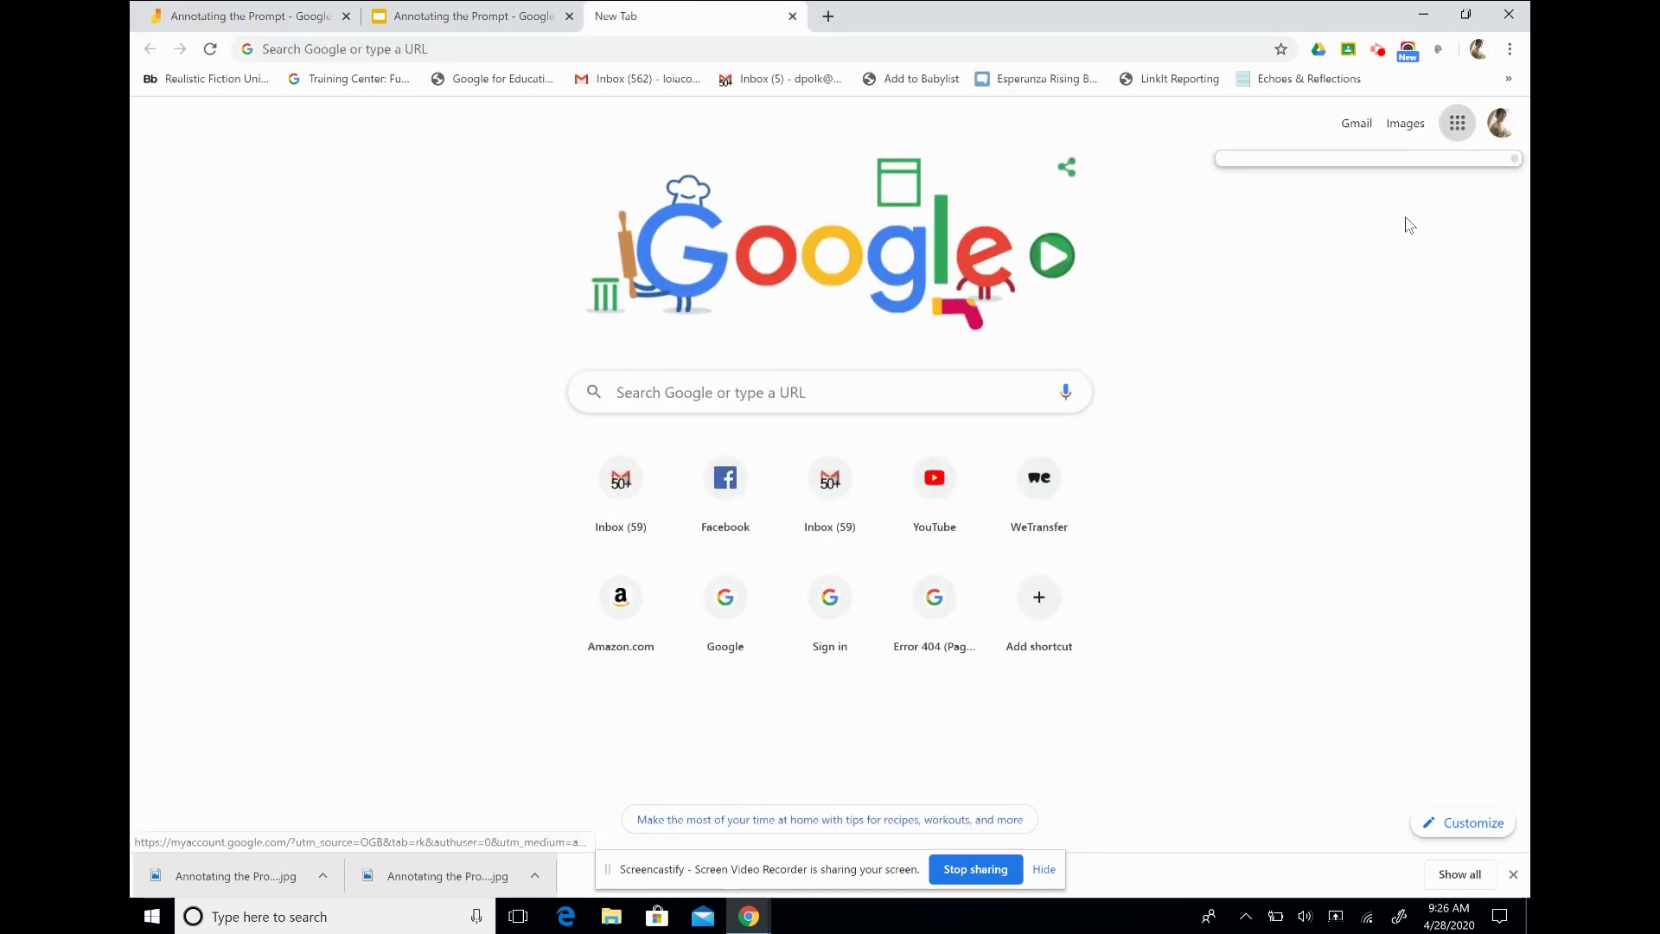
click(1458, 137)
click(1458, 136)
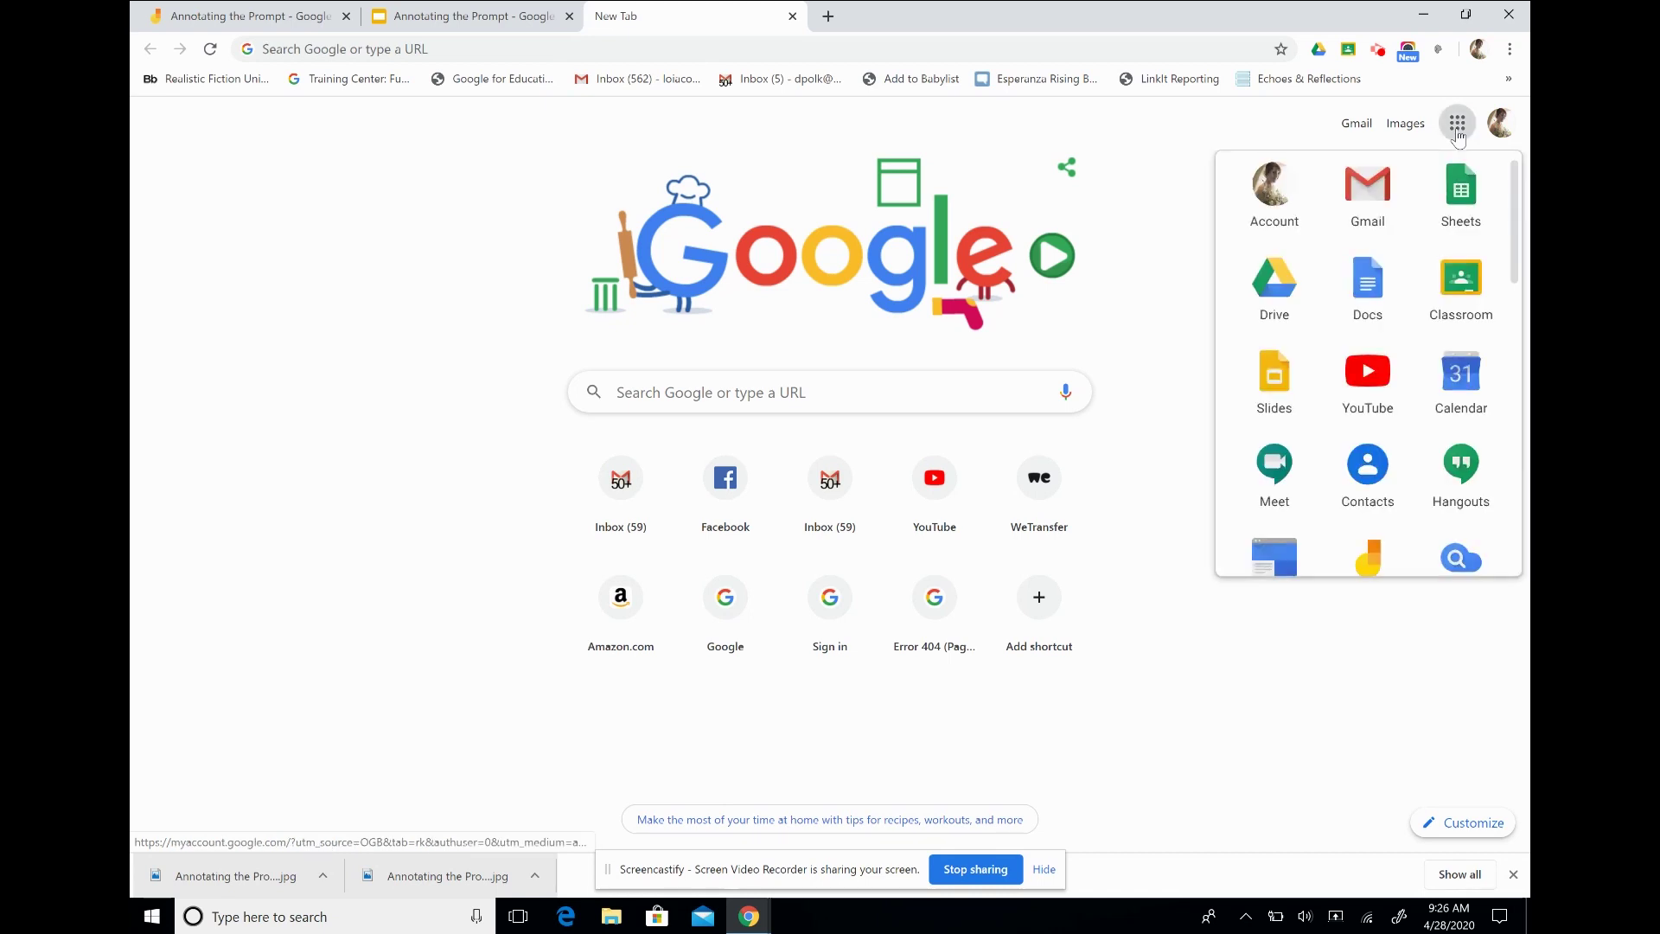
click(1461, 278)
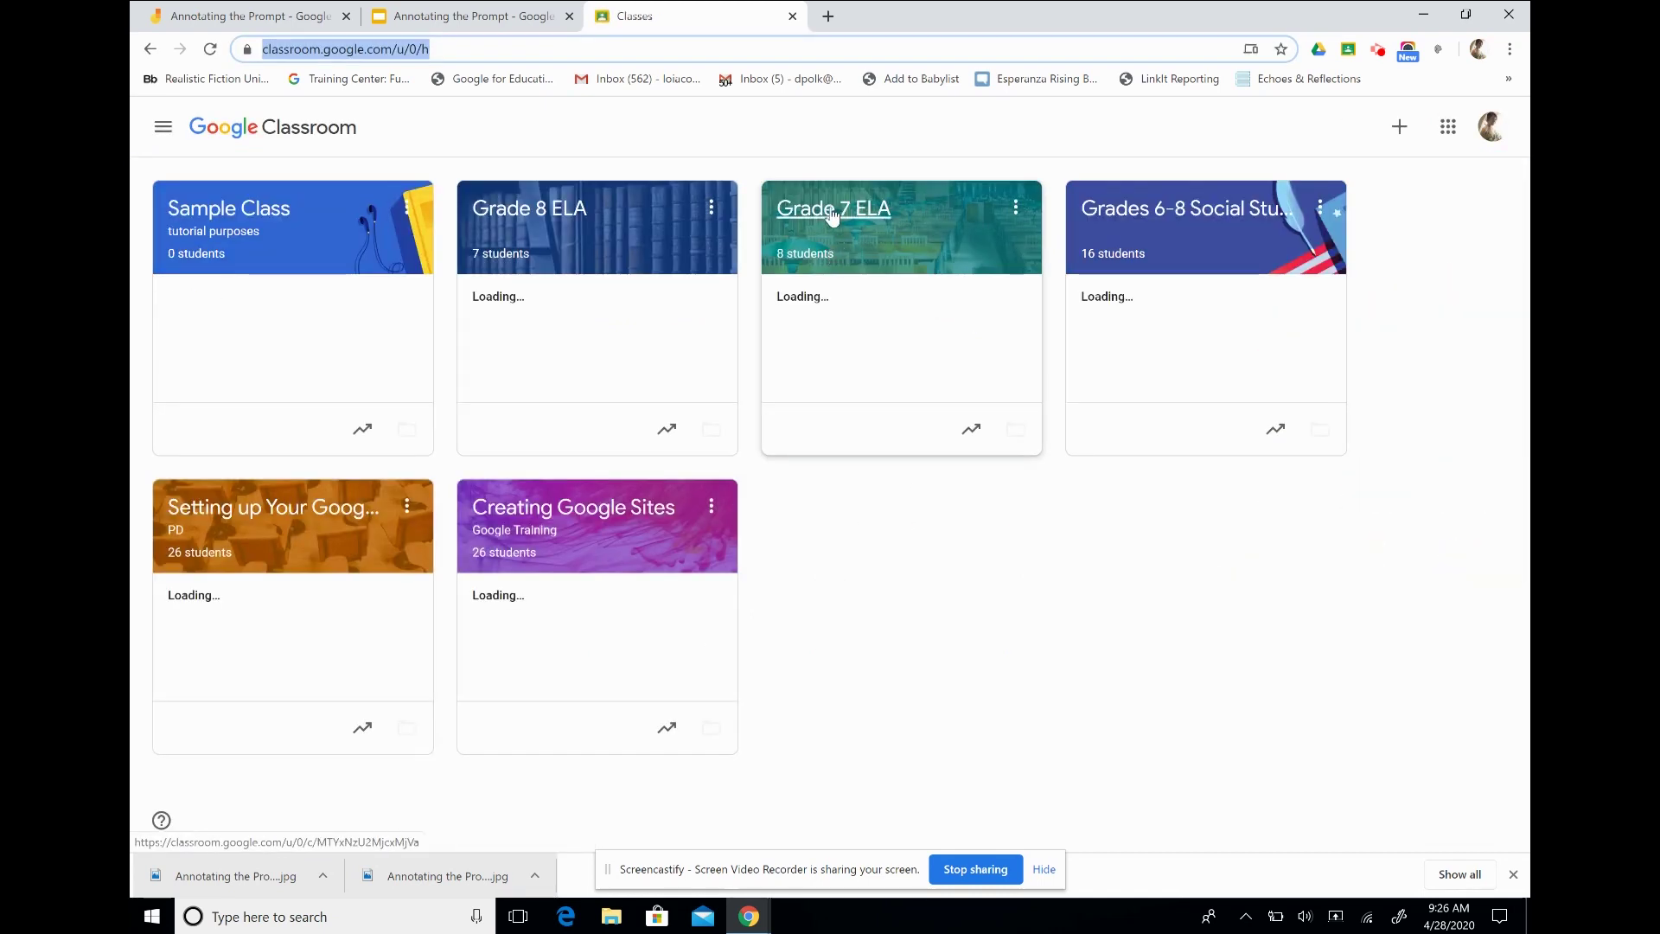
click(834, 210)
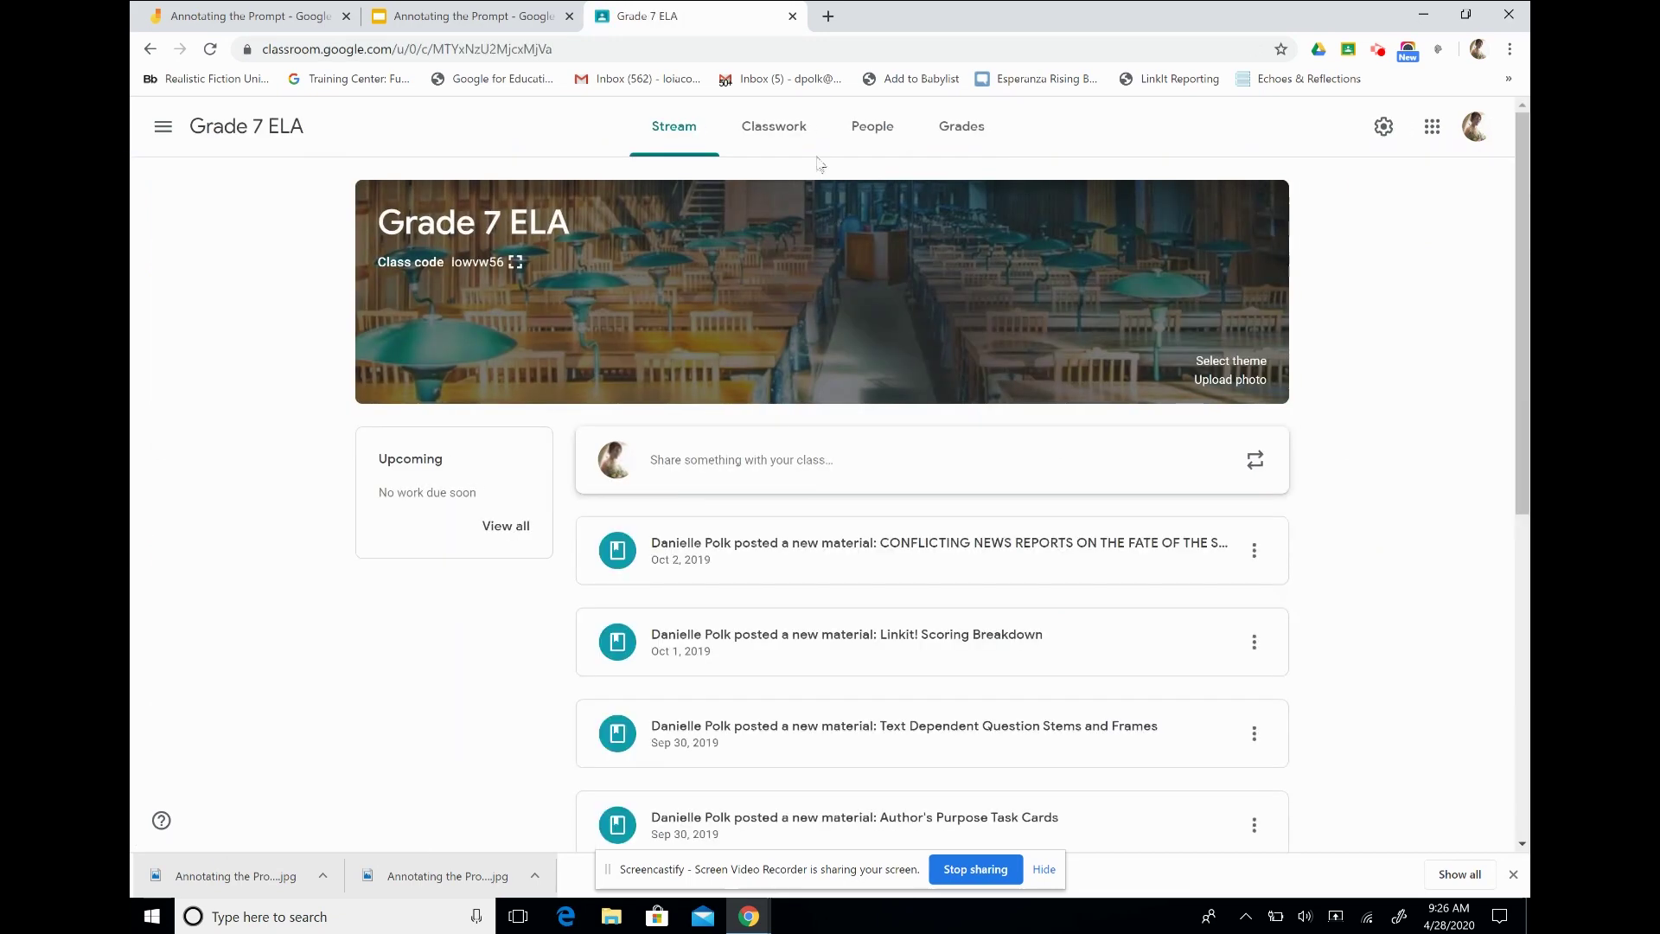
- Create the 'Annotation exercise' assignment in Classwork, correcting the title's capital N, and choose Google Drive attachment
click(776, 126)
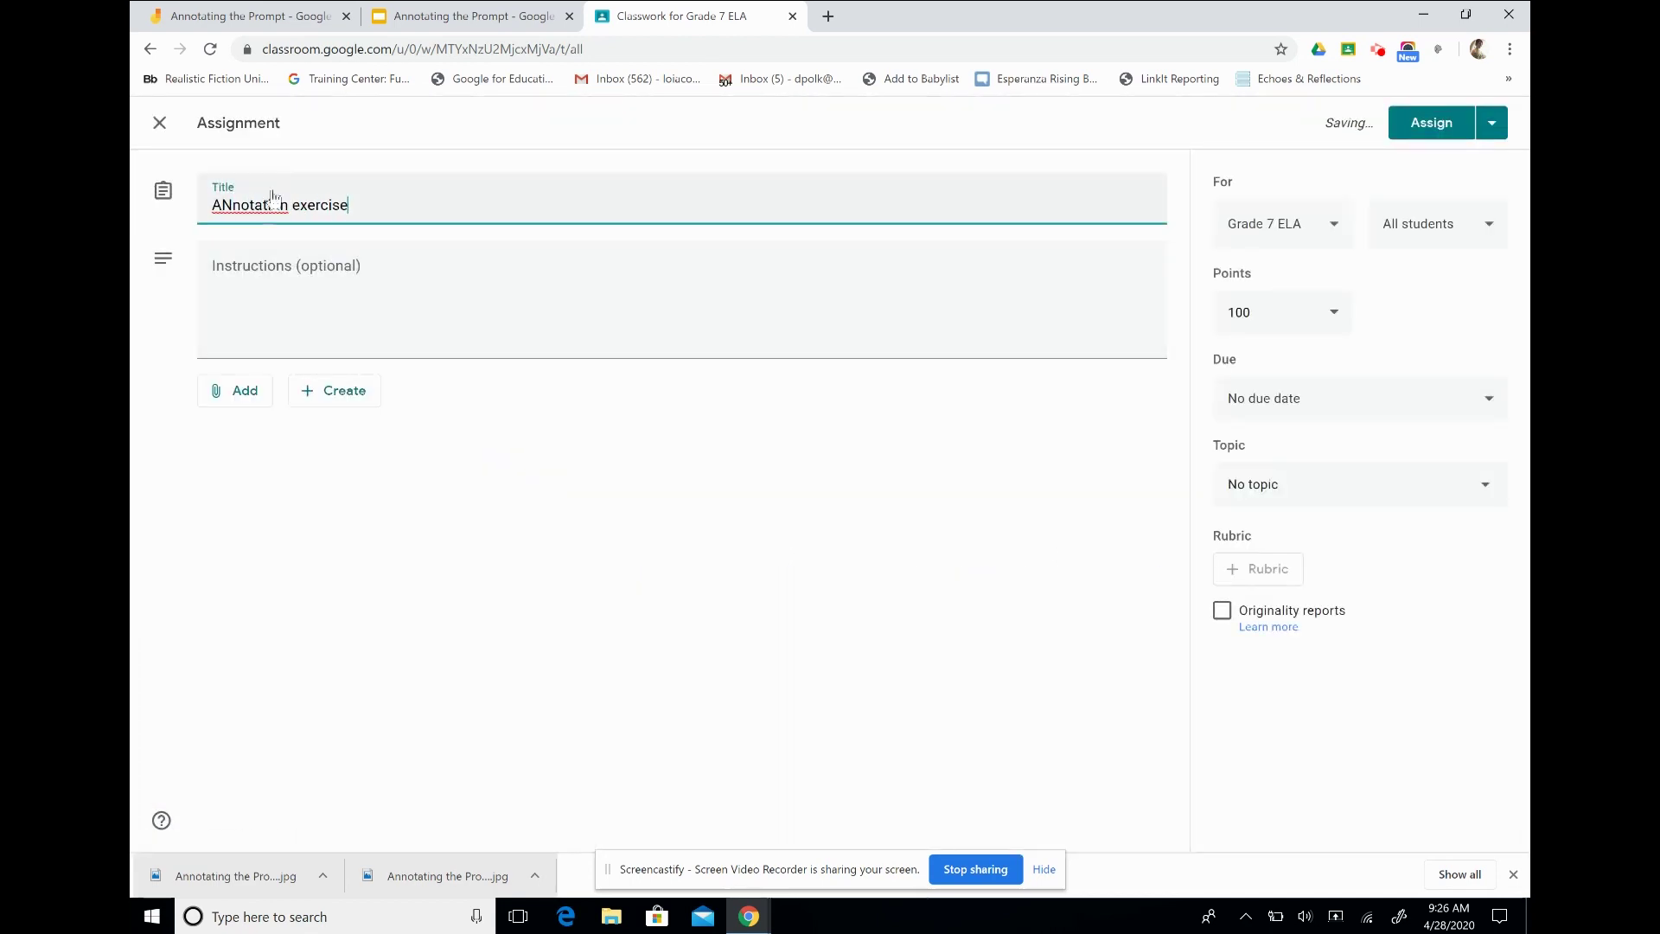
click(233, 205)
key(BackSpace)
text(n)
click(244, 391)
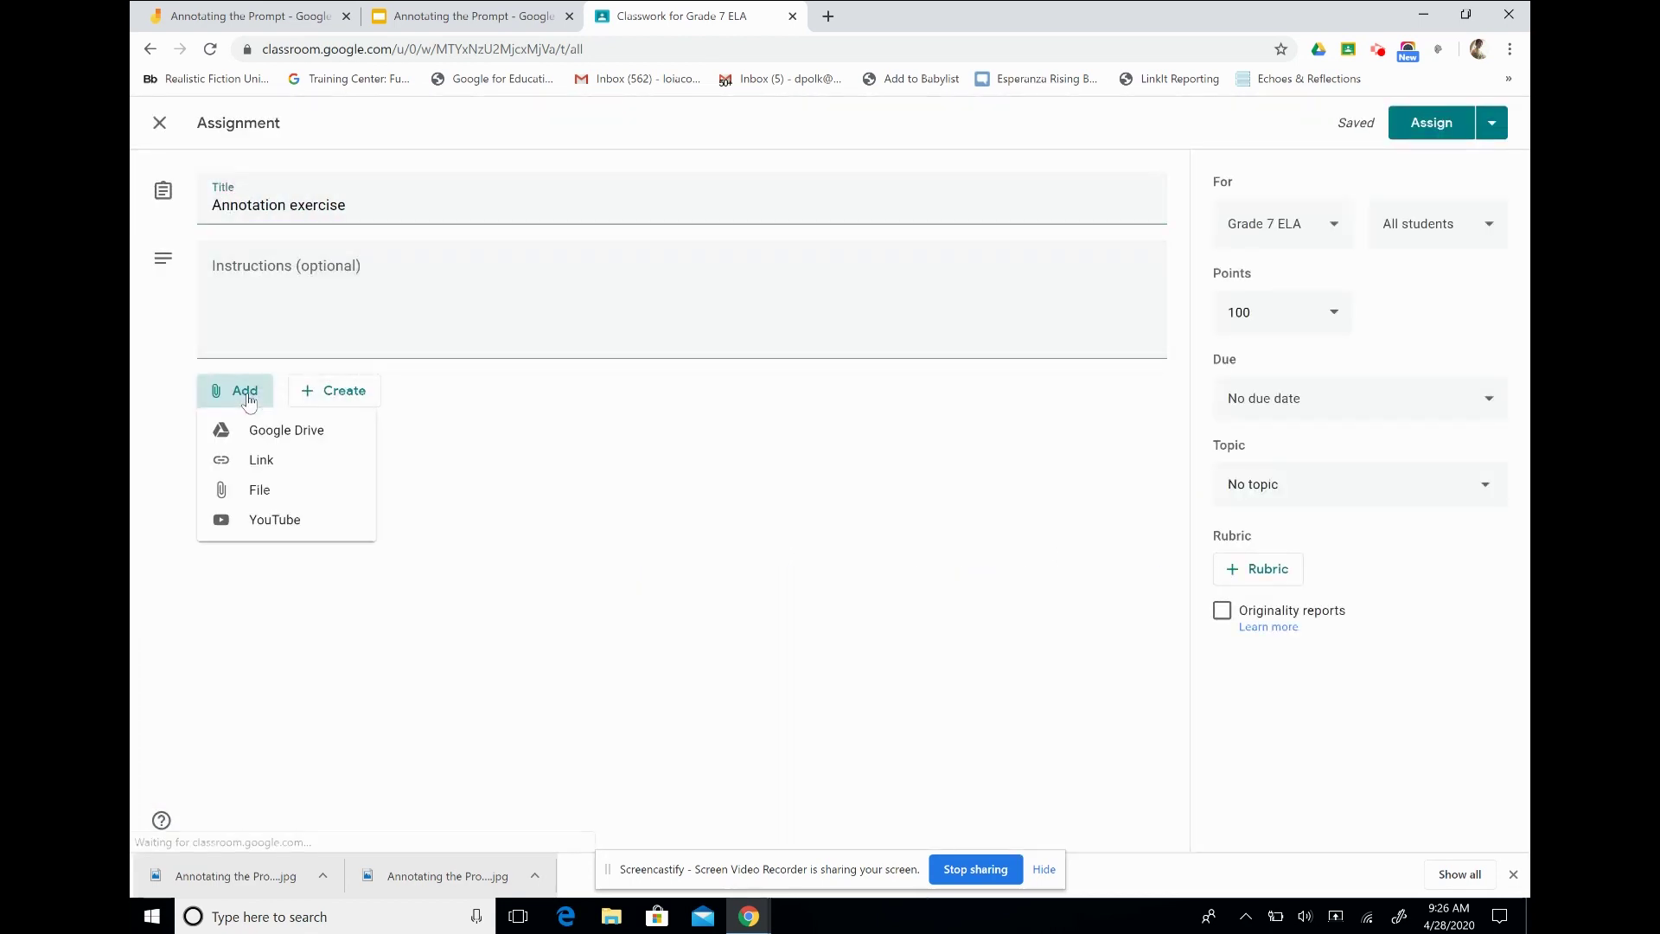
click(275, 427)
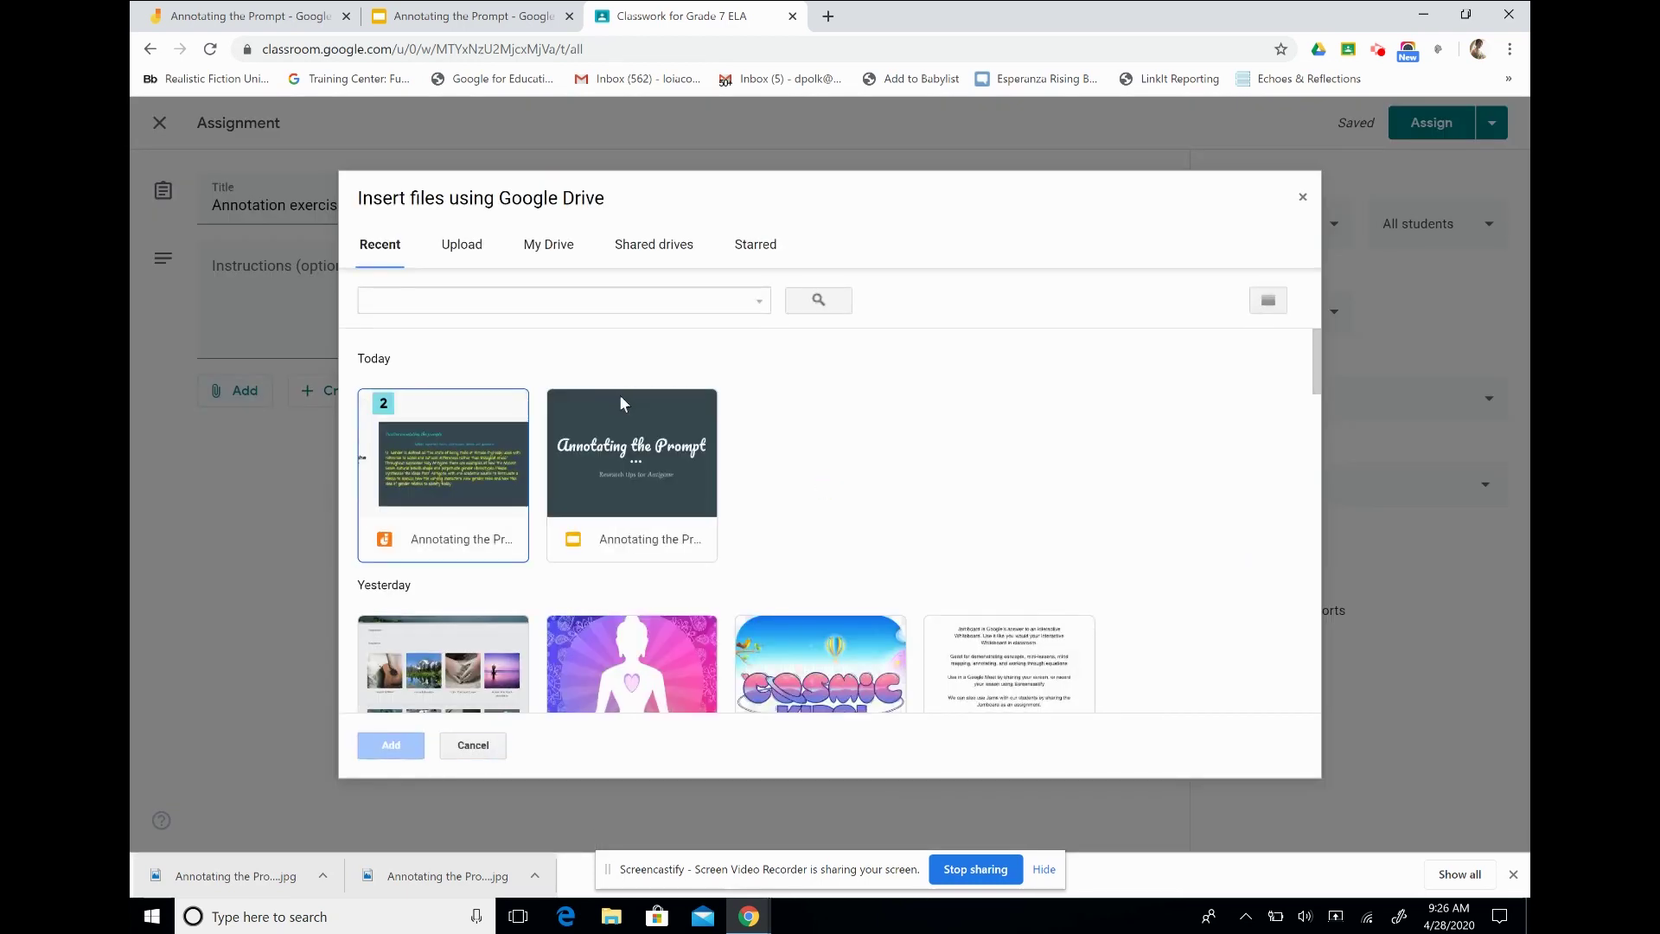
- Attach the Annotating the Prompt jam and set it to 'Make a copy for each student'
click(425, 474)
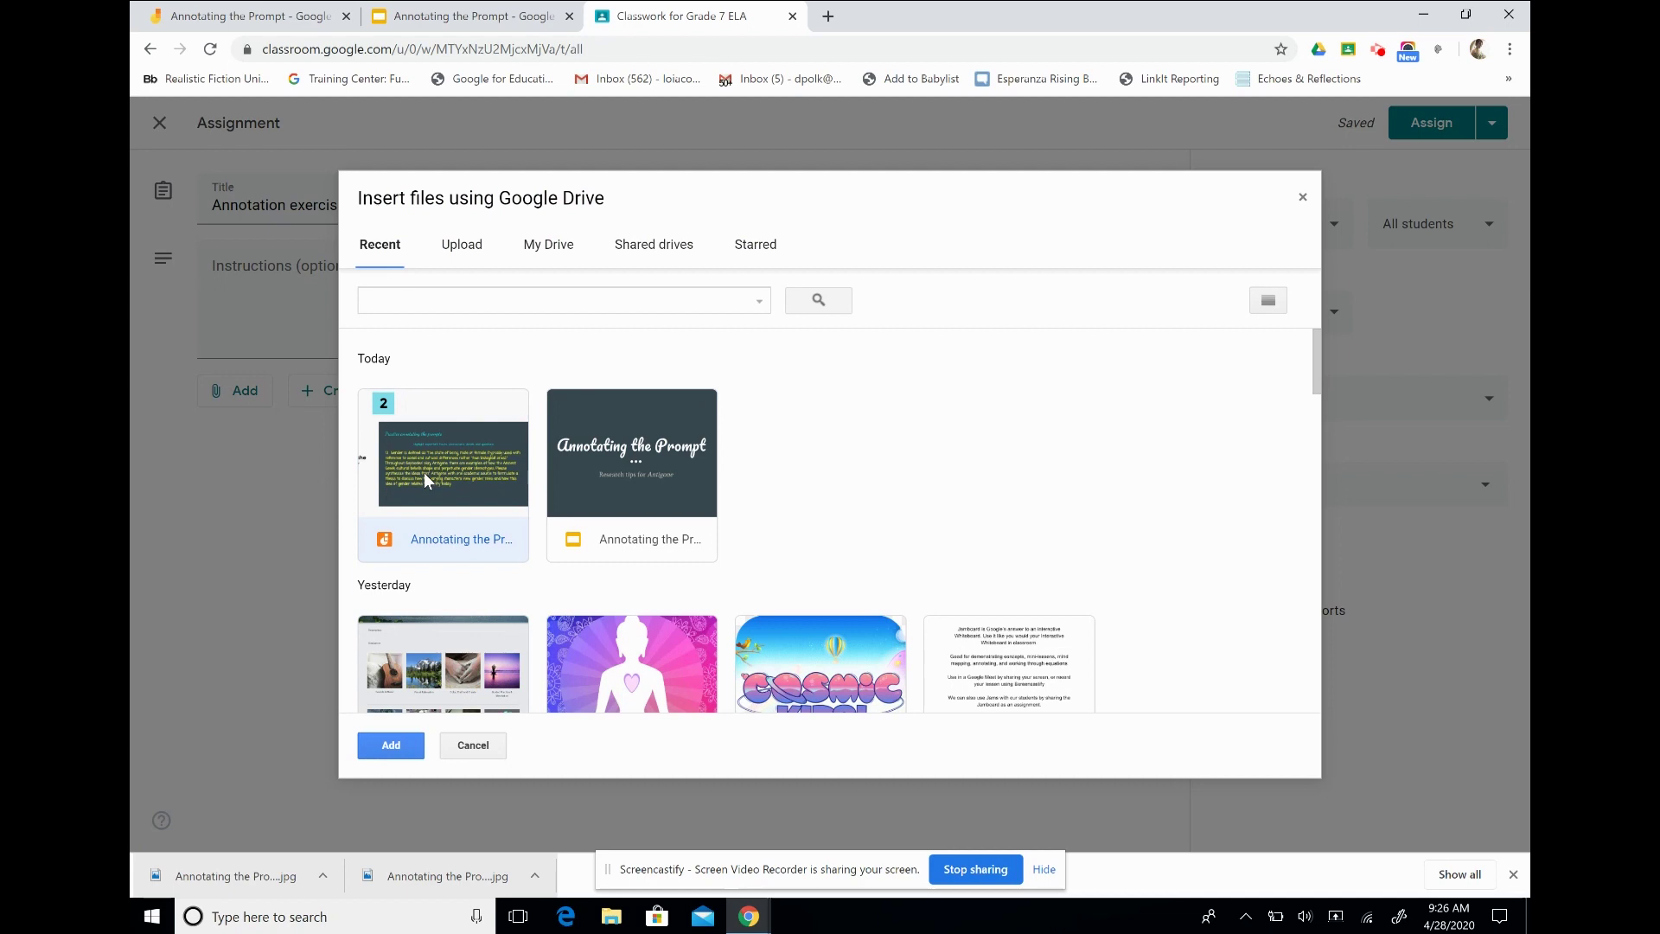
click(389, 745)
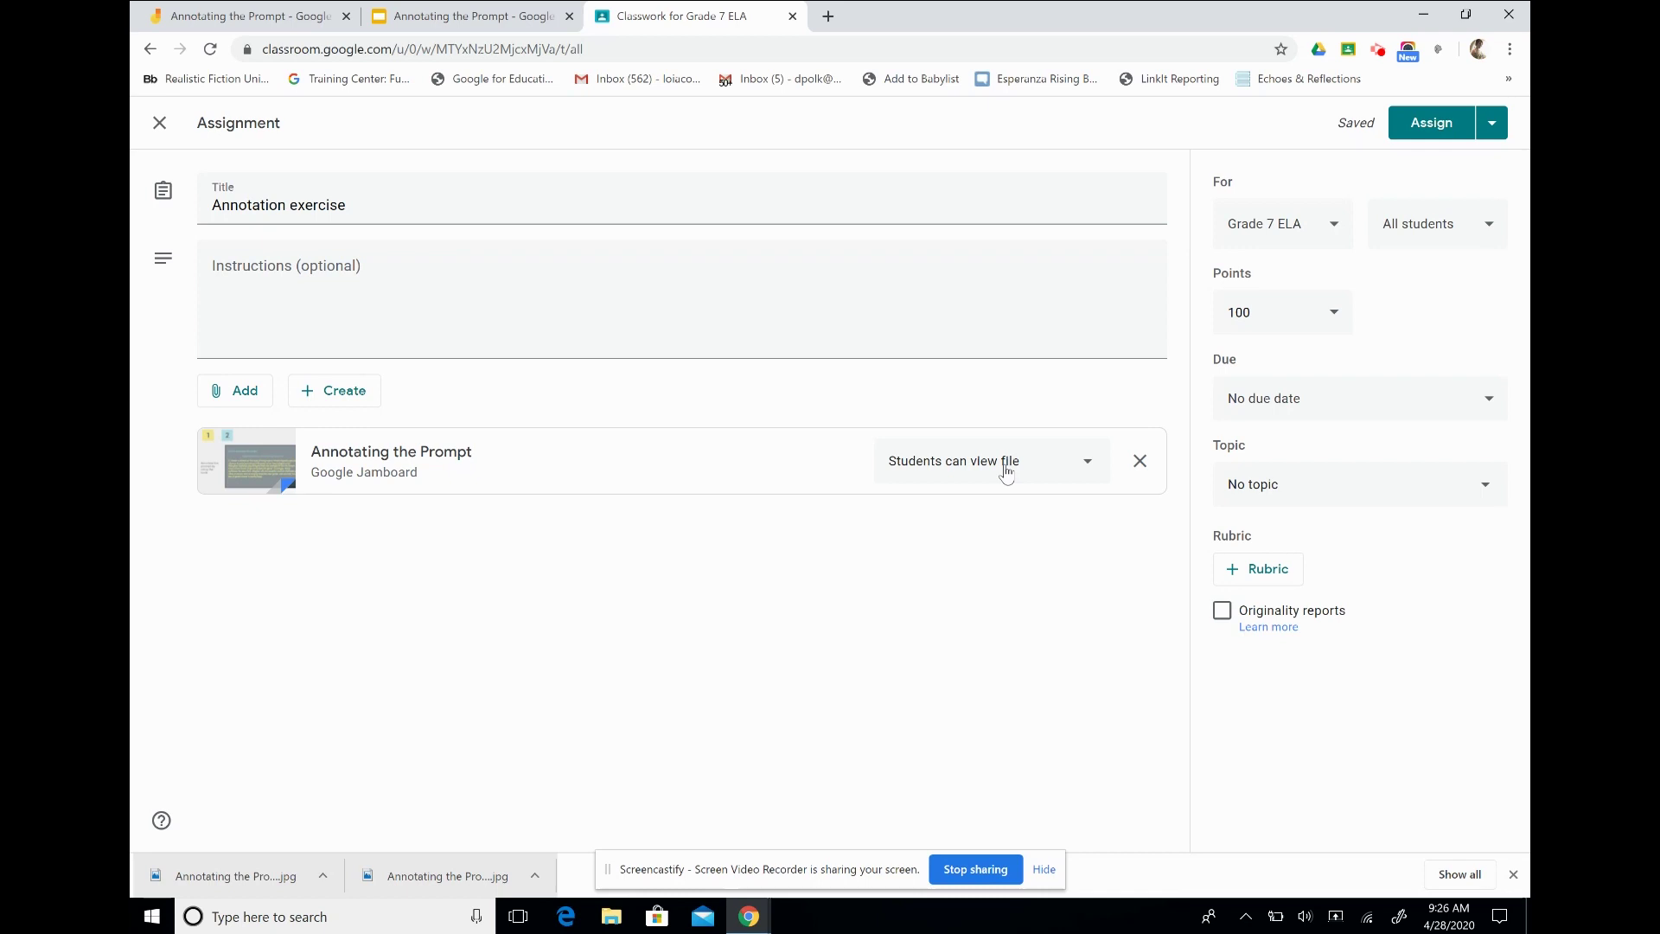
click(1006, 471)
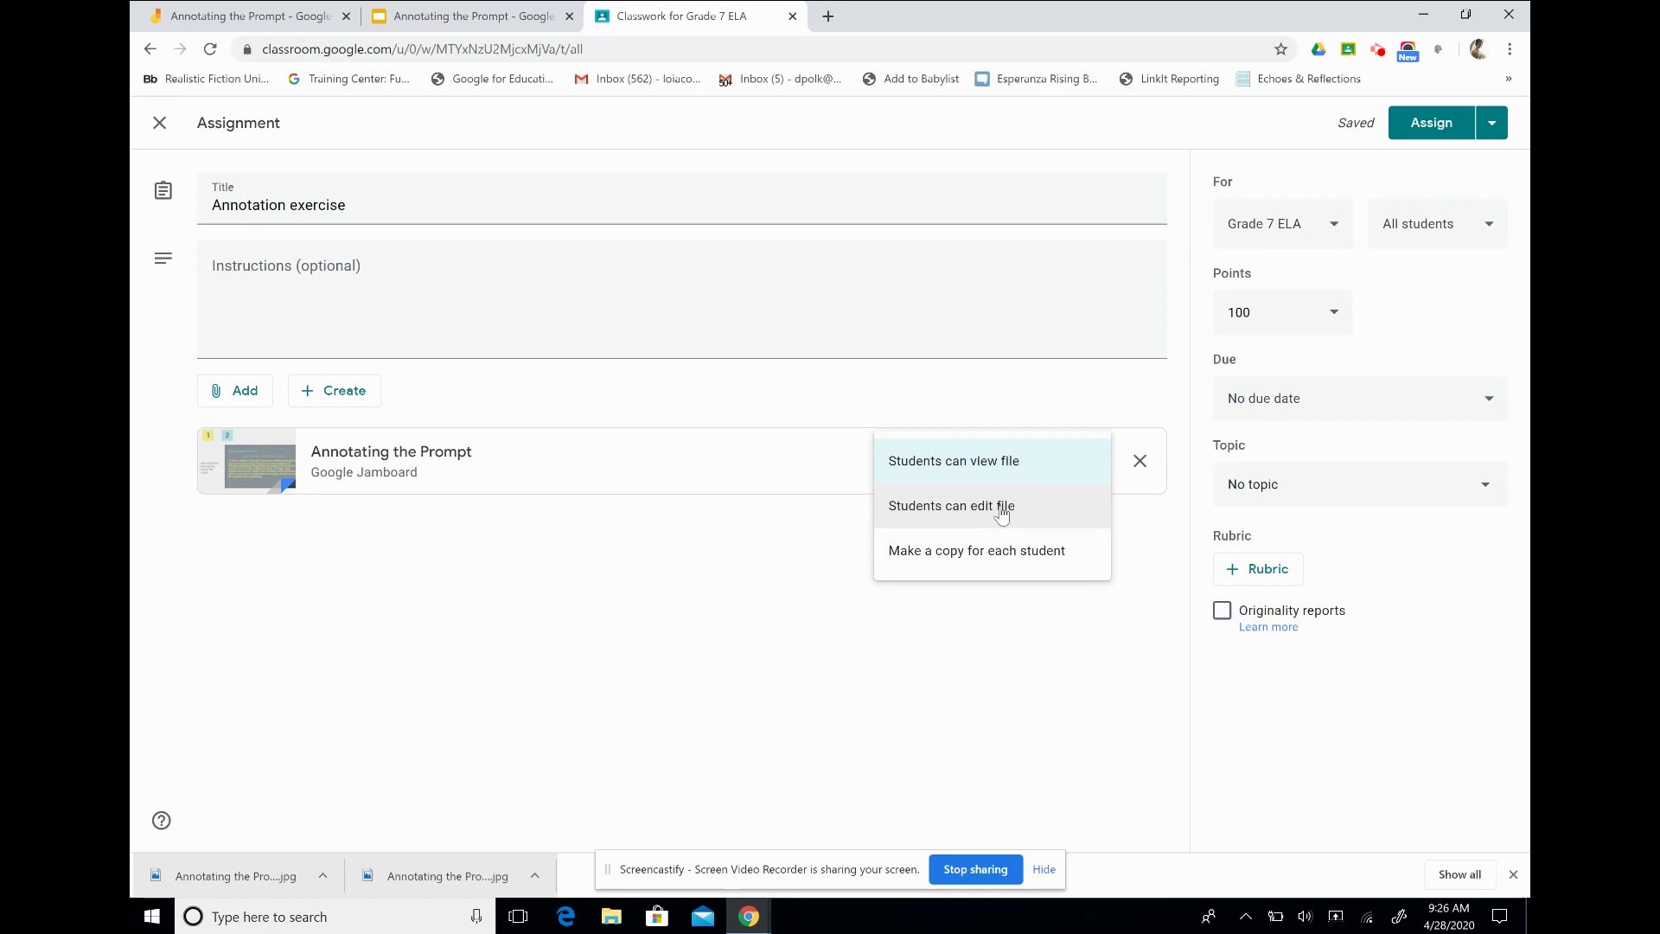
click(990, 553)
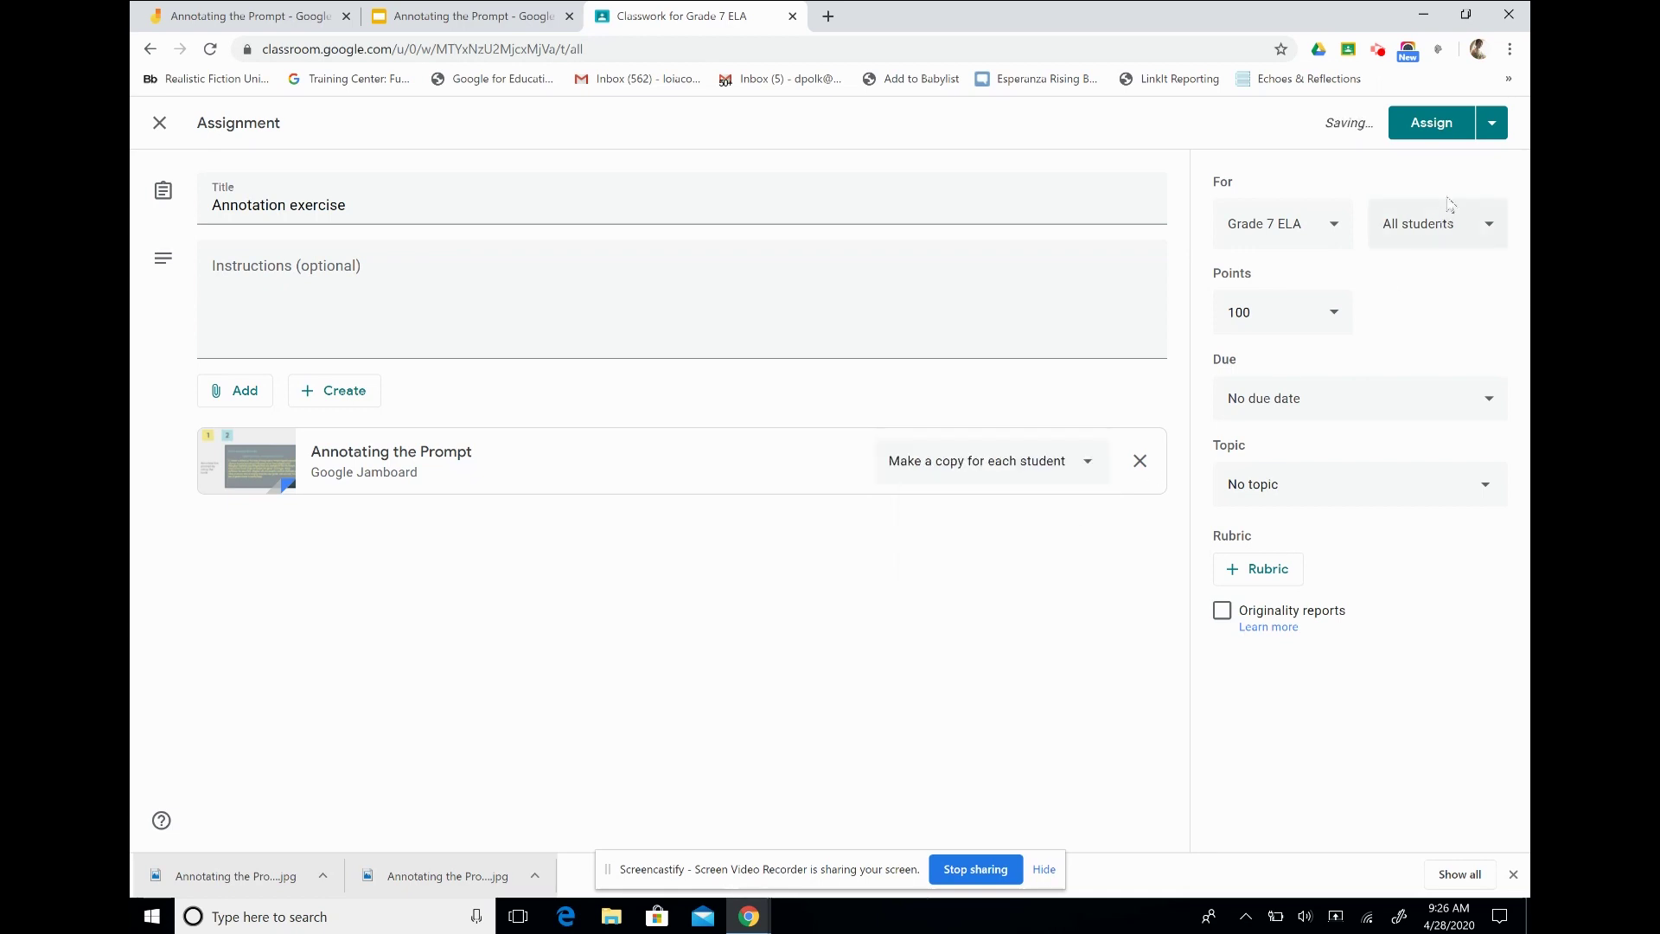